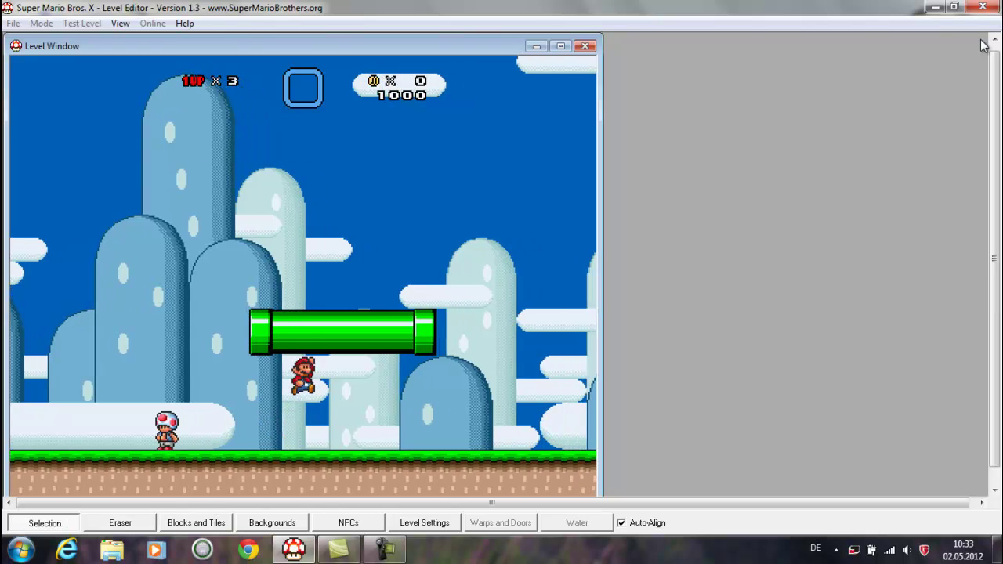
Step: Test-play the level by running Mario past the green pipe, and end the test
{"action": "key", "text": "Right"}
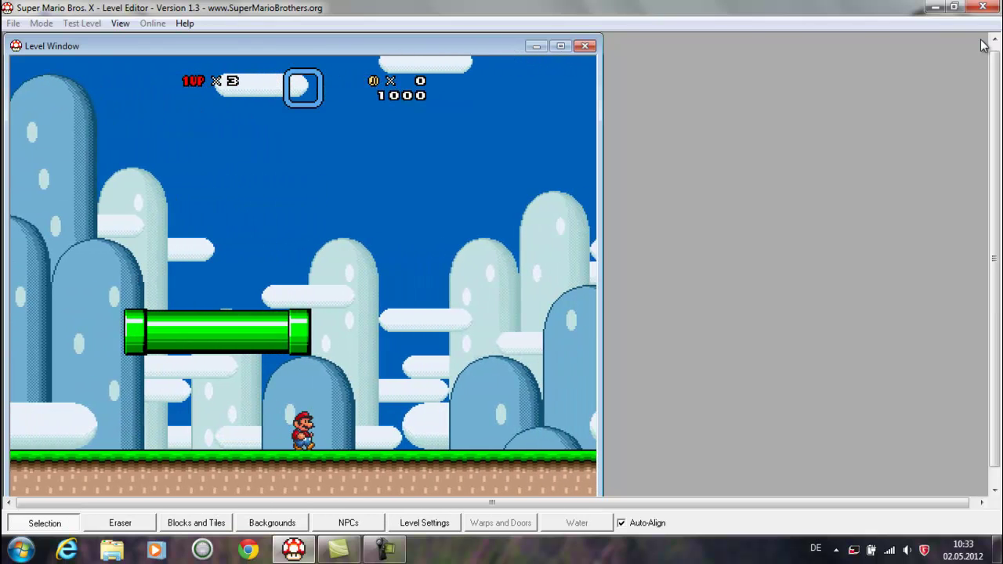
{"action": "key", "text": "Left"}
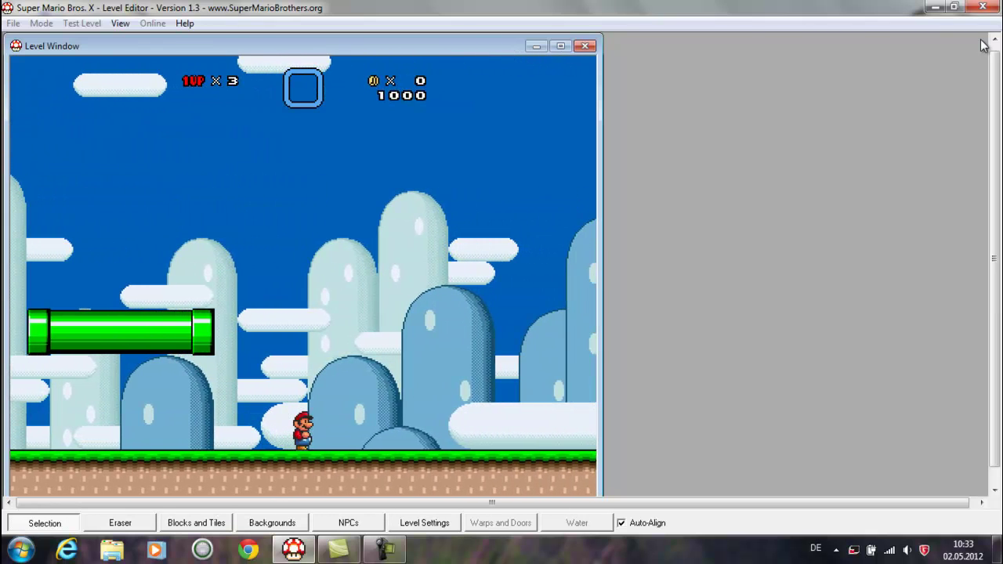
{"action": "key", "text": "Escape"}
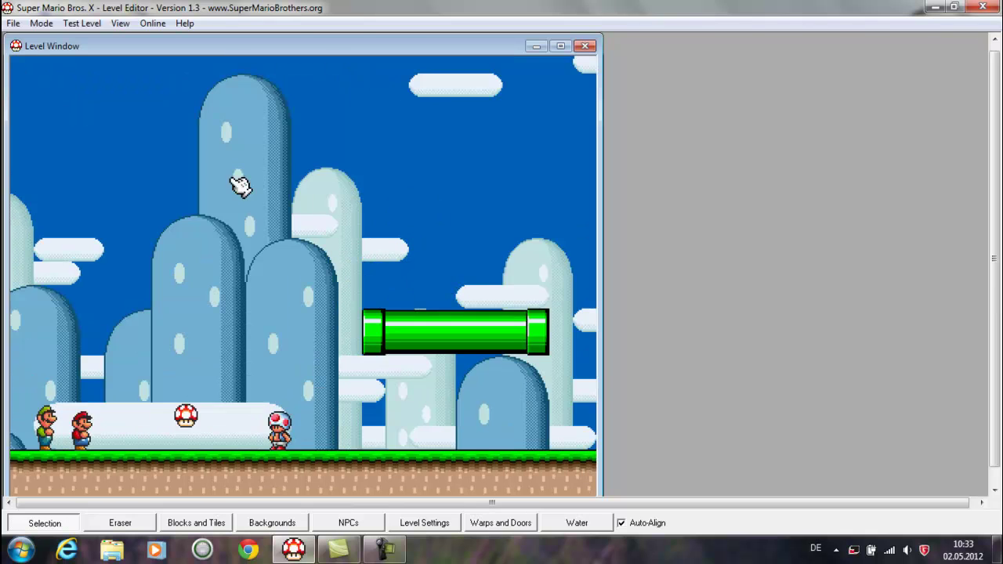
{"action": "key", "text": "Right"}
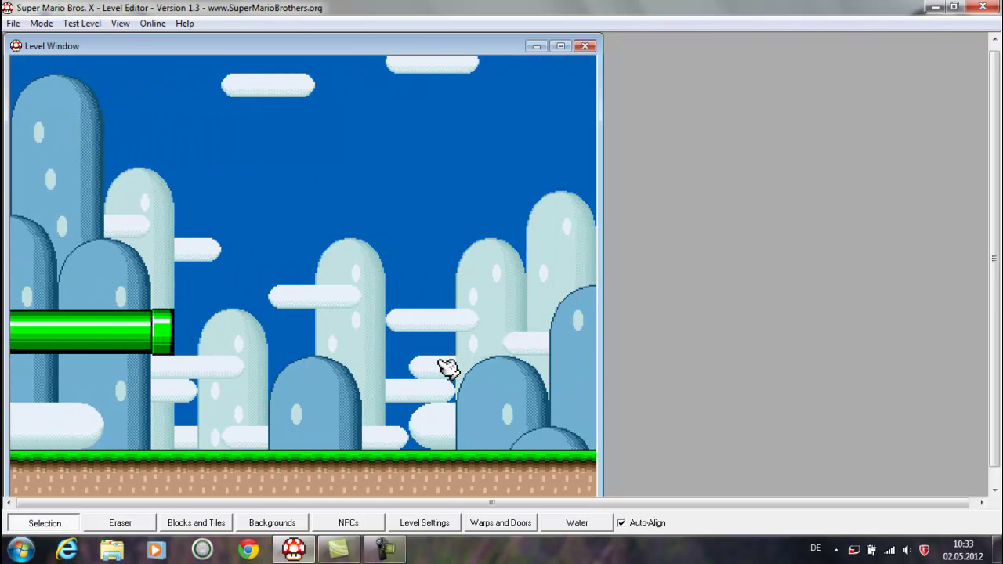
{"action": "key", "text": "Left"}
{"action": "key", "text": "Right"}
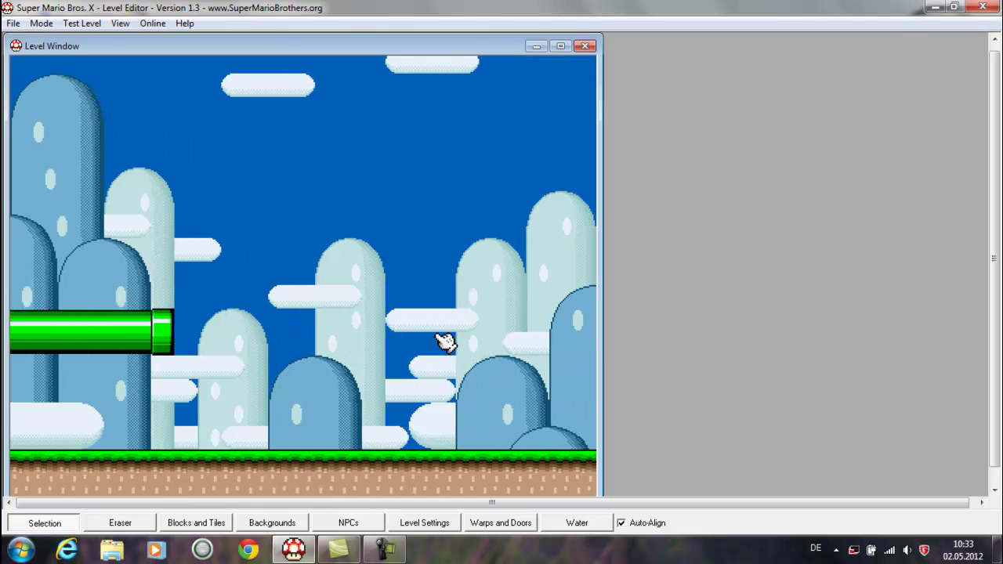
{"action": "key", "text": "Left"}
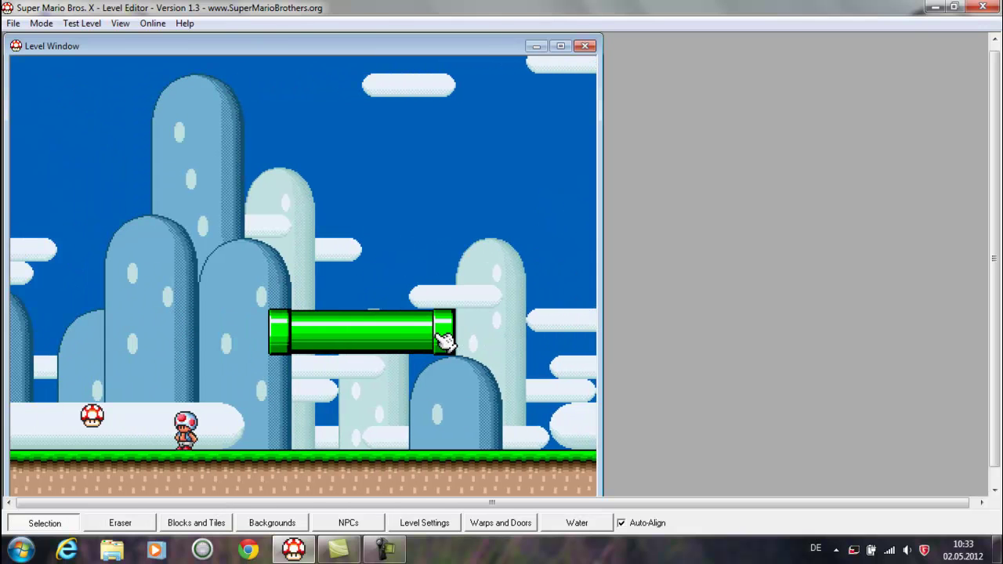
{"action": "left_click", "coordinate": [119, 24]}
{"action": "left_click", "coordinate": [119, 24]}
{"action": "left_click", "coordinate": [384, 549]}
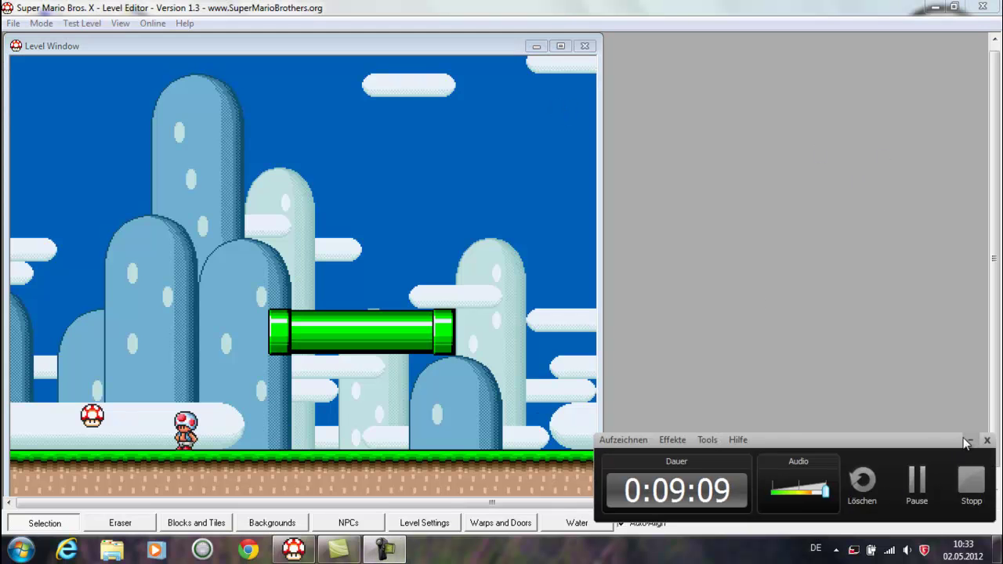
{"action": "left_click", "coordinate": [969, 439]}
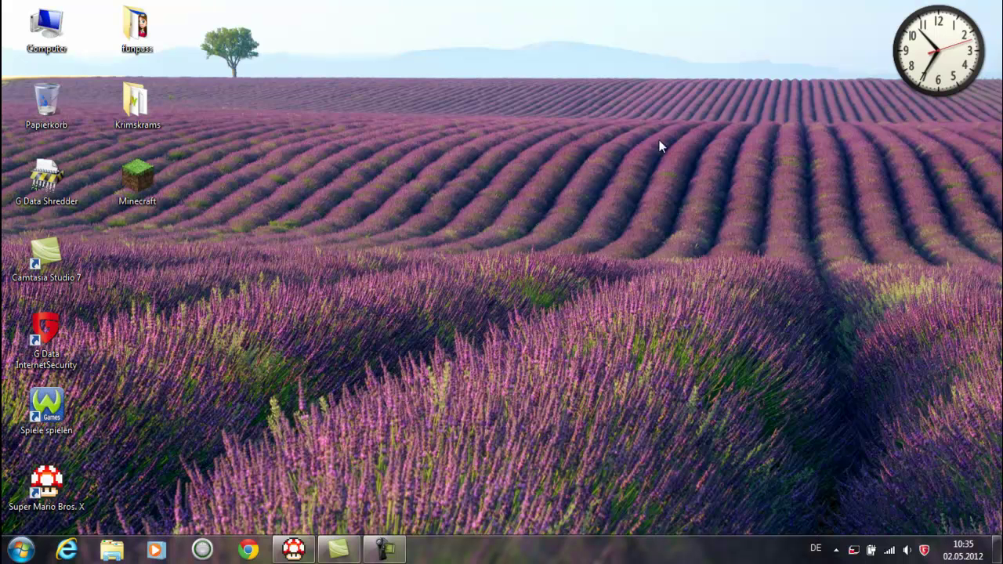
Step: Switch to Windows Explorer and open the SMBX folder inside the personal folder on the Data (D:) drive
{"action": "left_click", "coordinate": [115, 550]}
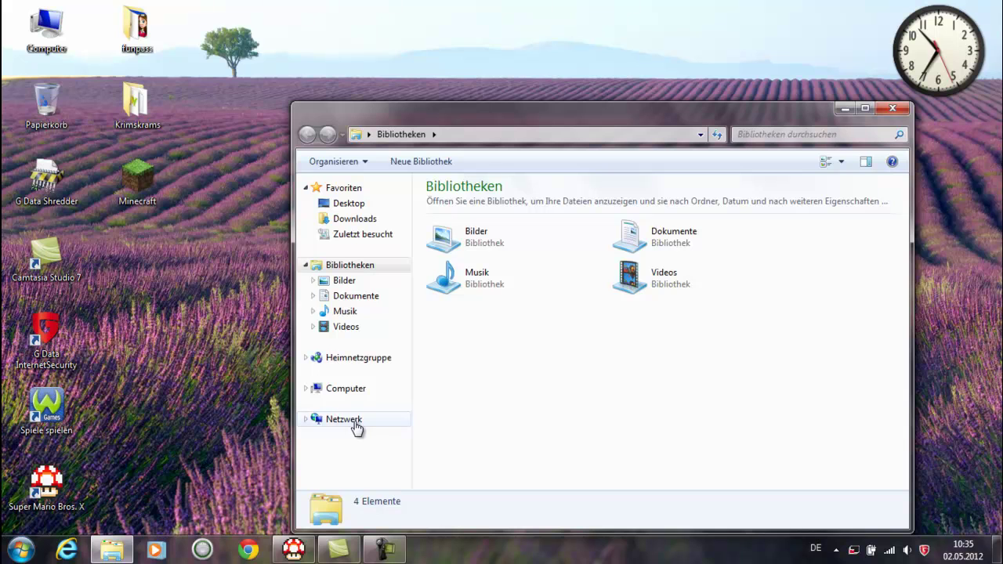
{"action": "left_click", "coordinate": [349, 388]}
{"action": "left_click", "coordinate": [347, 421]}
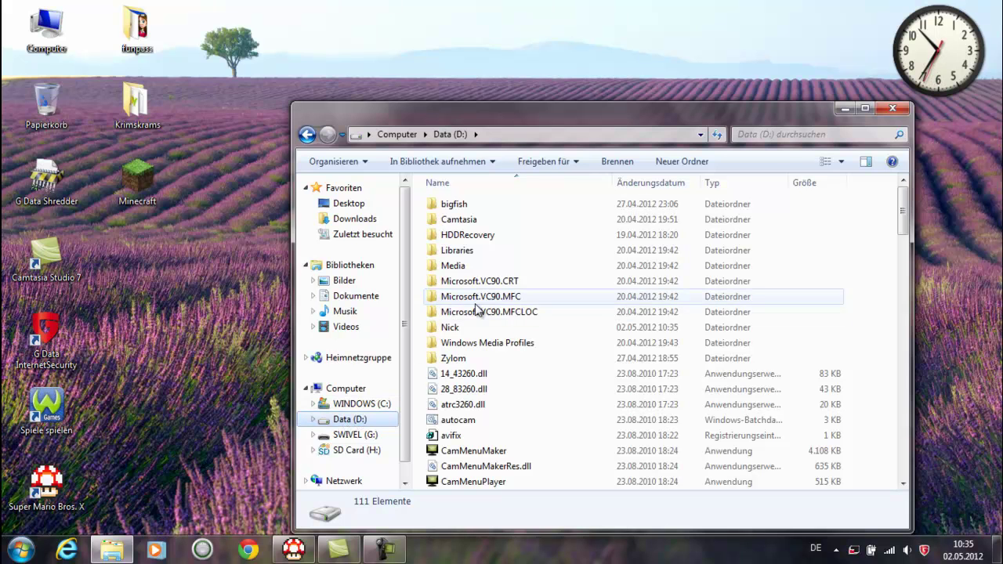
{"action": "left_click", "coordinate": [487, 330]}
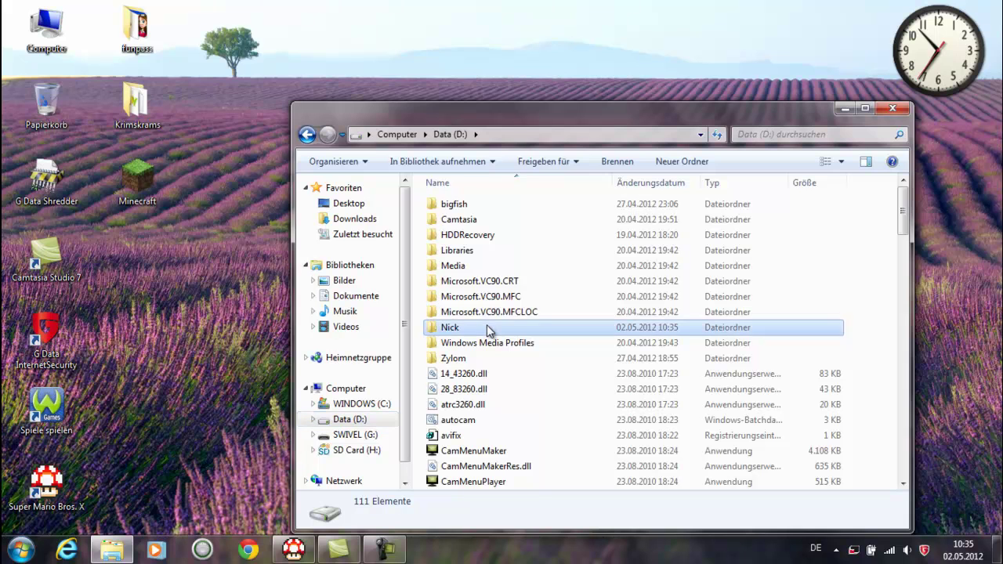
{"action": "double_click", "coordinate": [490, 328]}
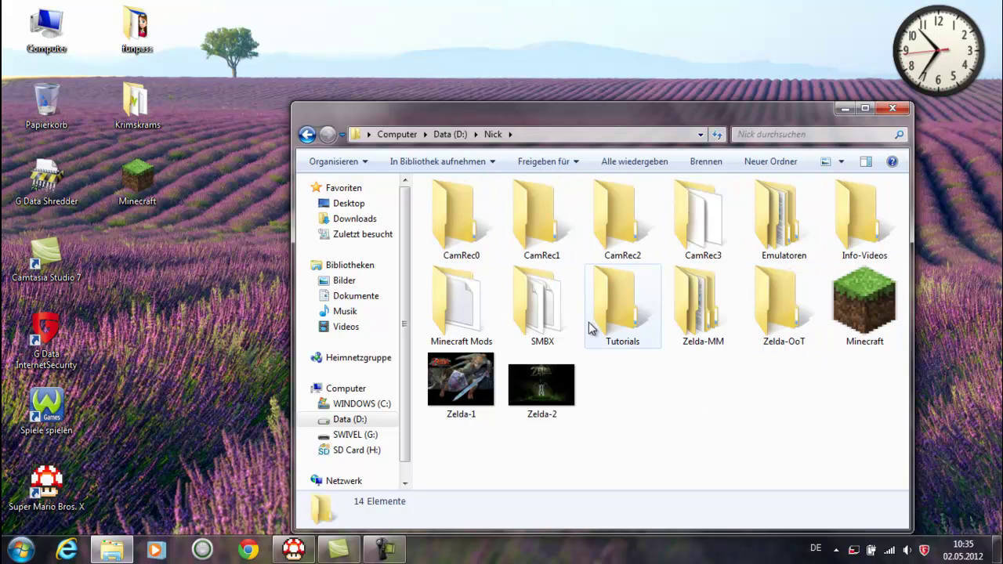
{"action": "left_click", "coordinate": [533, 320]}
{"action": "double_click", "coordinate": [533, 320]}
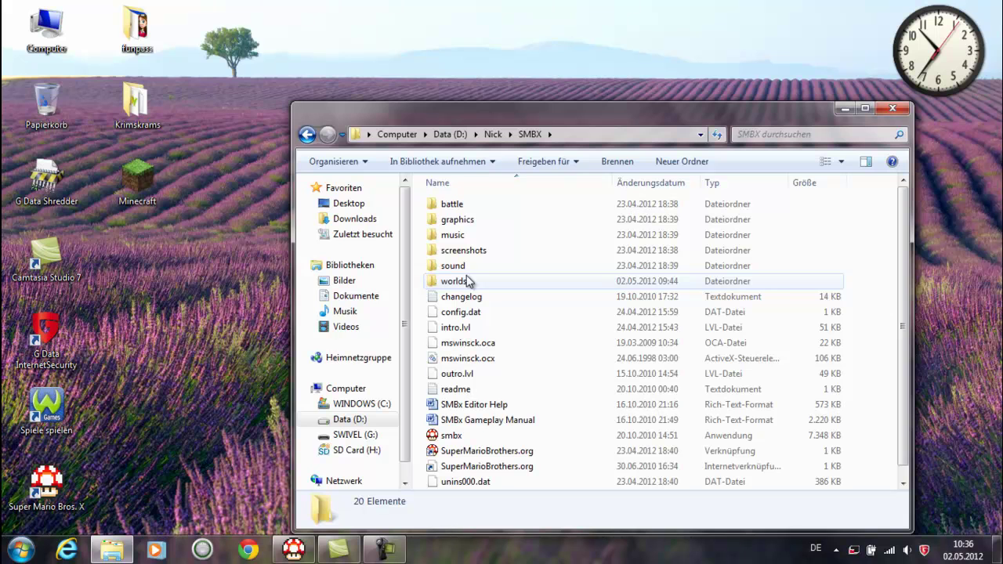
Step: Open the worlds folder inside the SMBX folder
{"action": "left_click", "coordinate": [459, 269]}
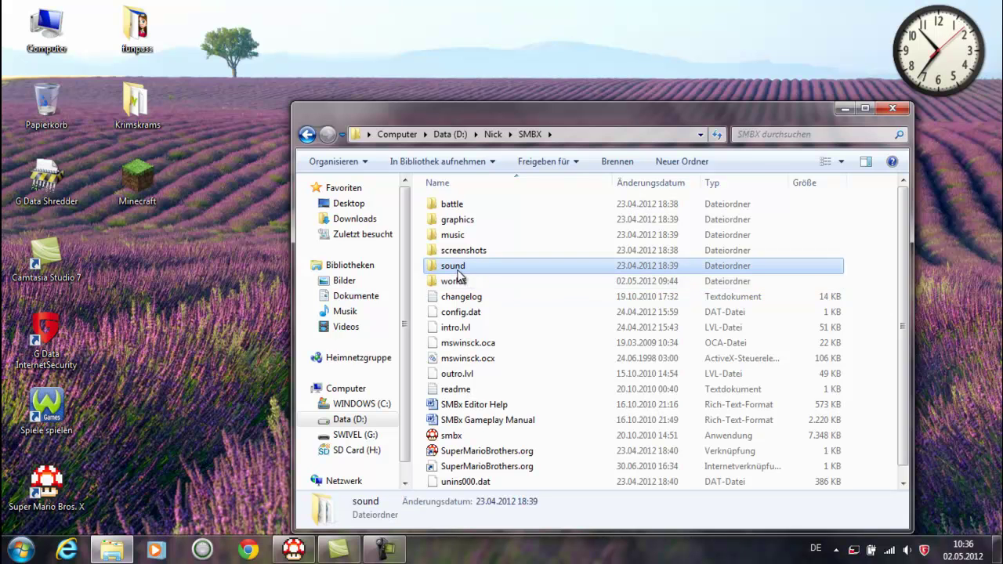
{"action": "left_click", "coordinate": [456, 250]}
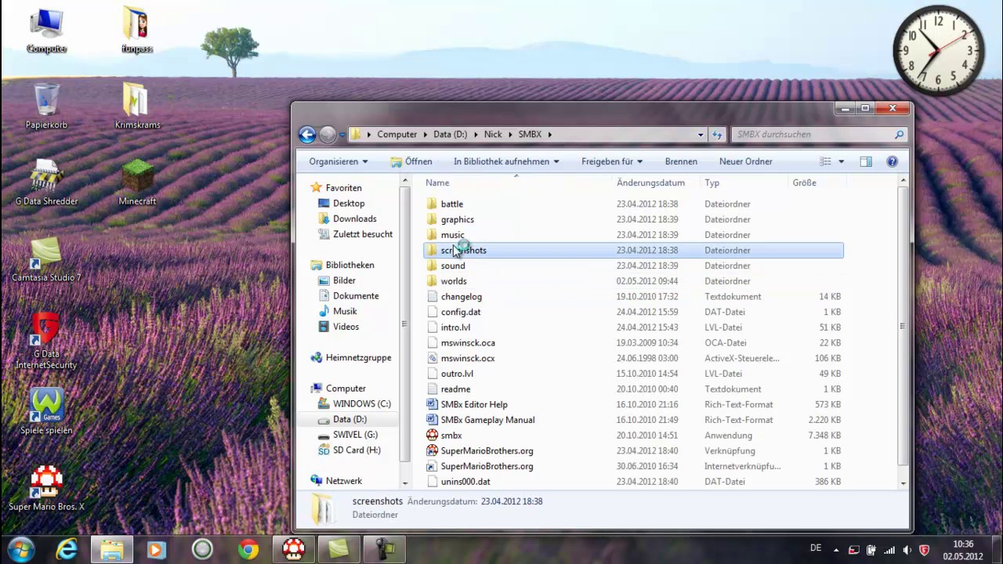
{"action": "left_click", "coordinate": [455, 285]}
{"action": "double_click", "coordinate": [454, 285]}
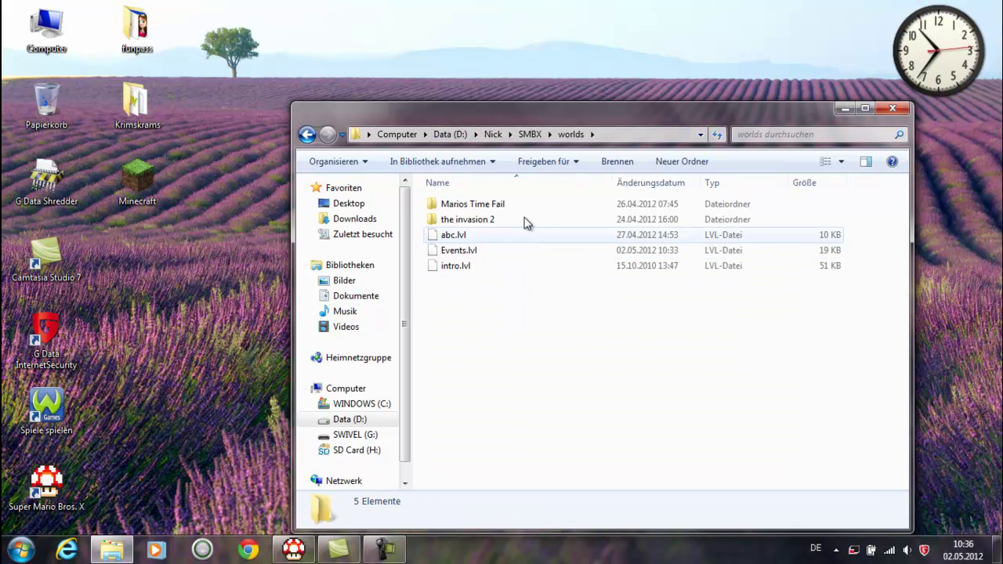
Step: Look into the "the invasion 2" world folder and return to the worlds folder
{"action": "double_click", "coordinate": [489, 219]}
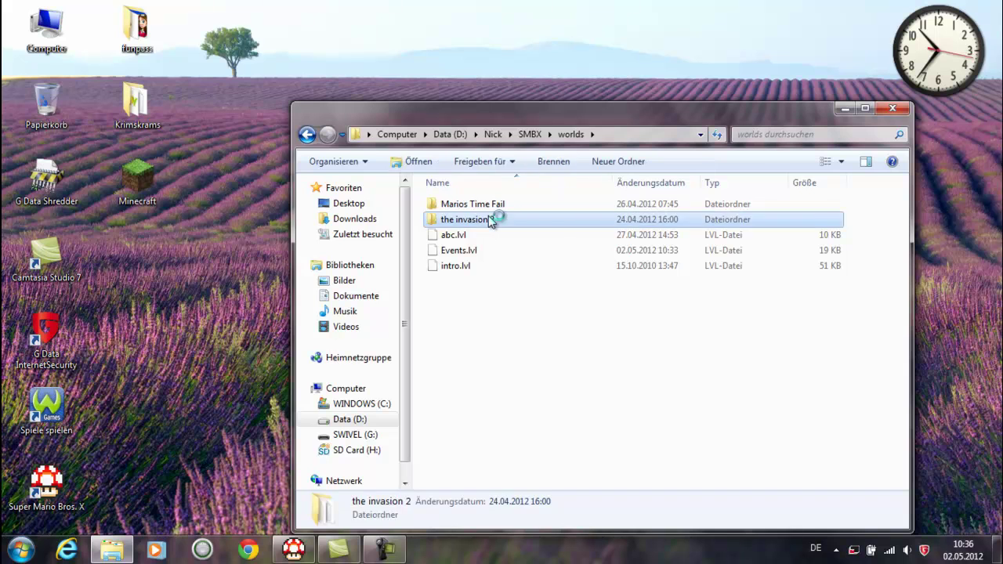
{"action": "left_click", "coordinate": [307, 134]}
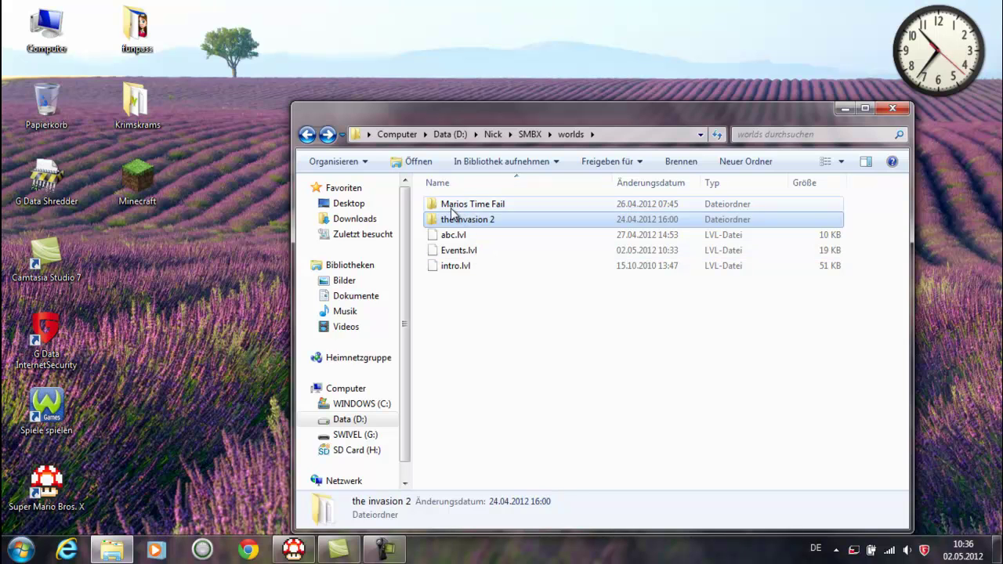
{"action": "left_click", "coordinate": [451, 204]}
{"action": "left_click", "coordinate": [472, 337]}
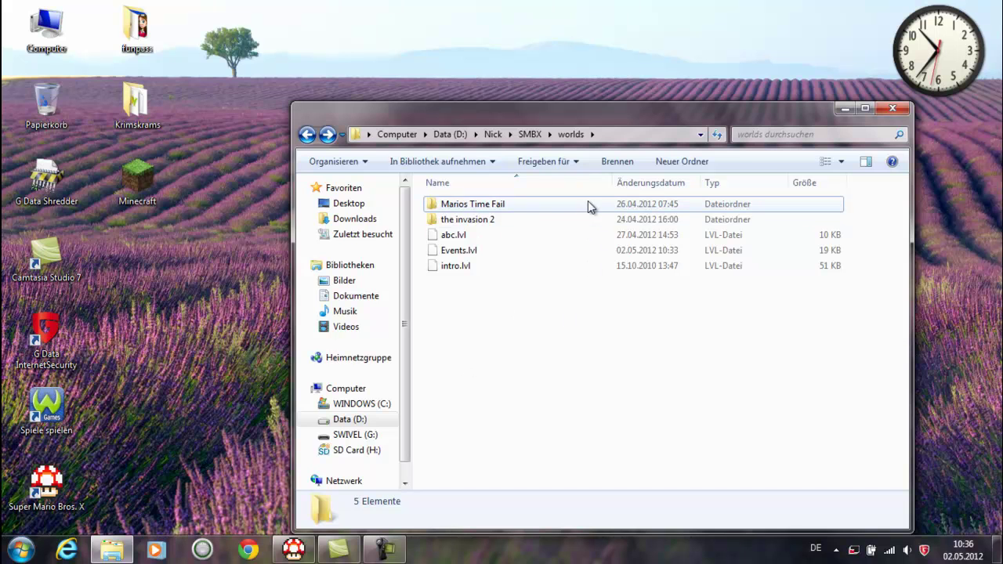
Step: Create a new folder named Tutorial in the worlds folder
{"action": "right_click", "coordinate": [467, 314]}
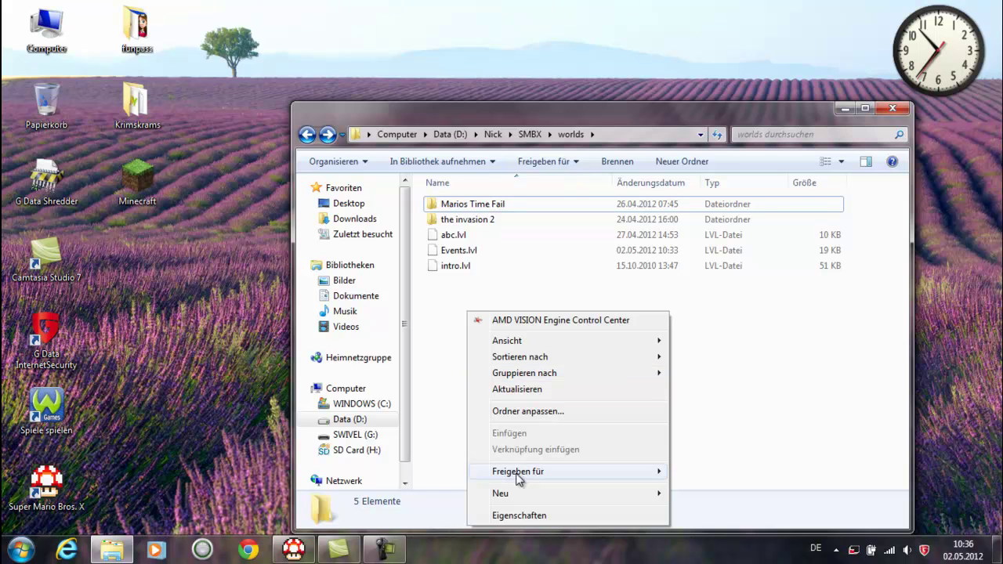
{"action": "mouse_move", "coordinate": [531, 496]}
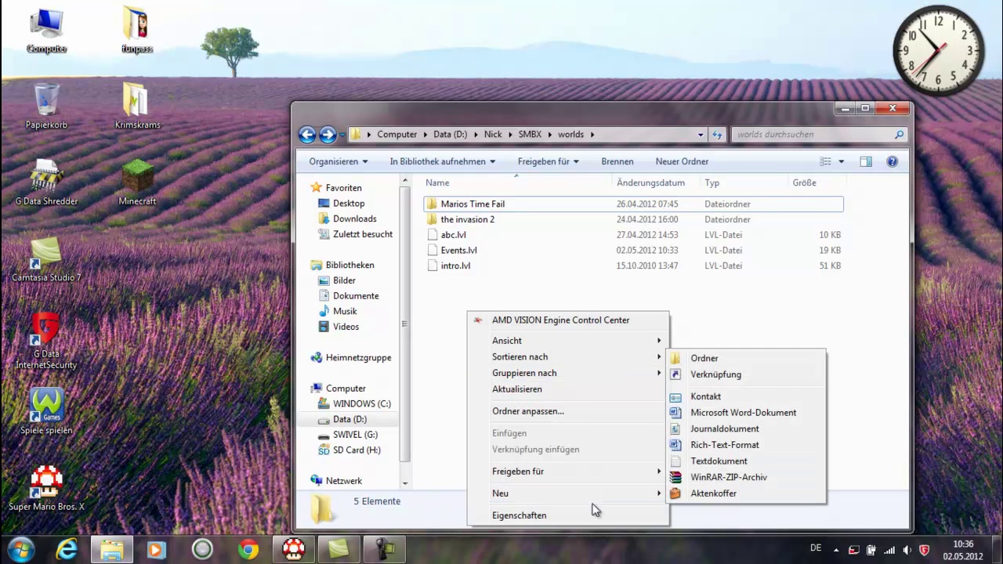
{"action": "left_click", "coordinate": [706, 358]}
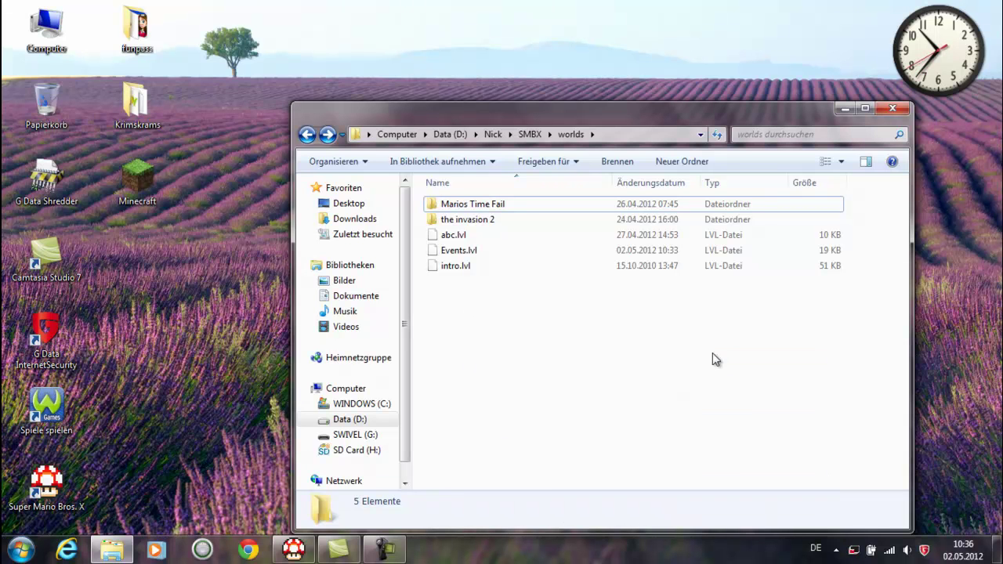
{"action": "key", "text": "BackSpace"}
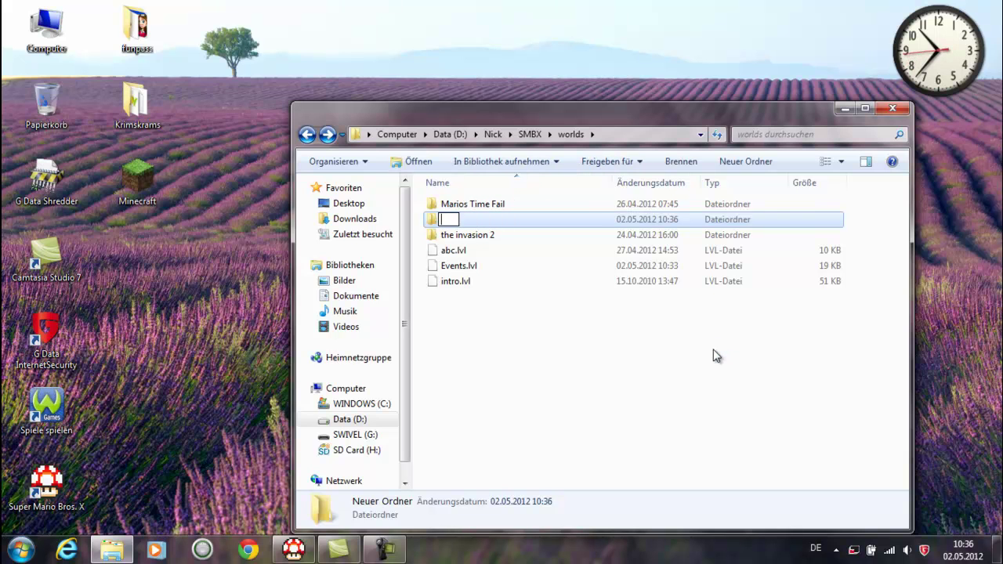
{"action": "type", "text": "utorial"}
{"action": "key", "text": "Return"}
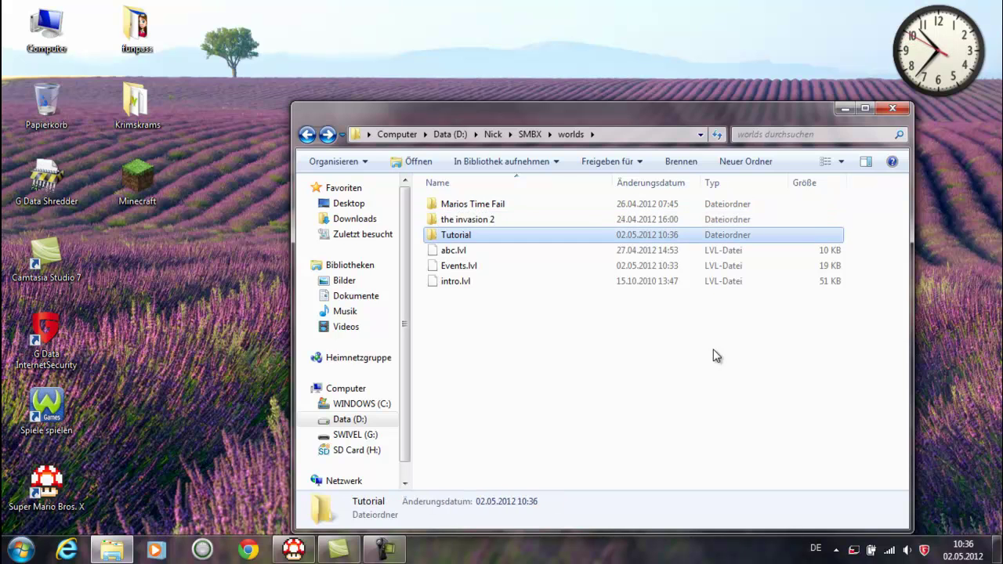
{"action": "left_click", "coordinate": [633, 353]}
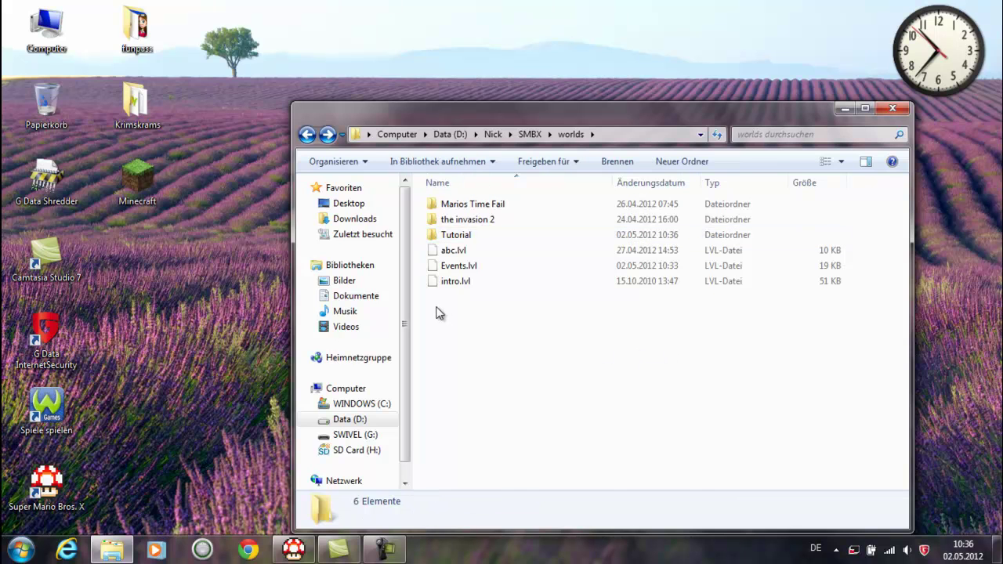
Step: Move abc.lvl, Events.lvl and intro.lvl into the Tutorial folder and open that folder
{"action": "left_click_drag", "start_coordinate": [439, 305], "coordinate": [459, 247]}
{"action": "key", "text": "Delete"}
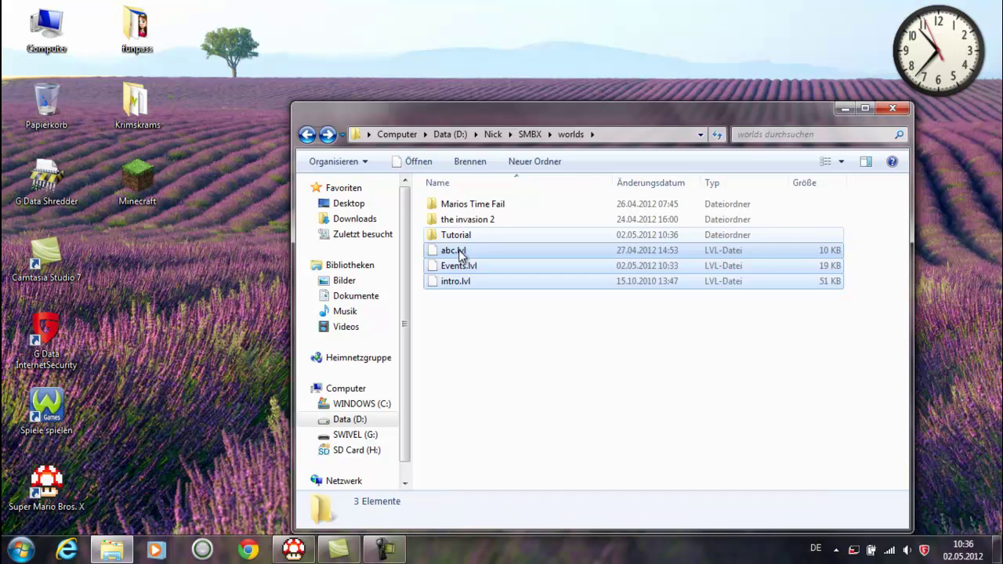
{"action": "double_click", "coordinate": [463, 237]}
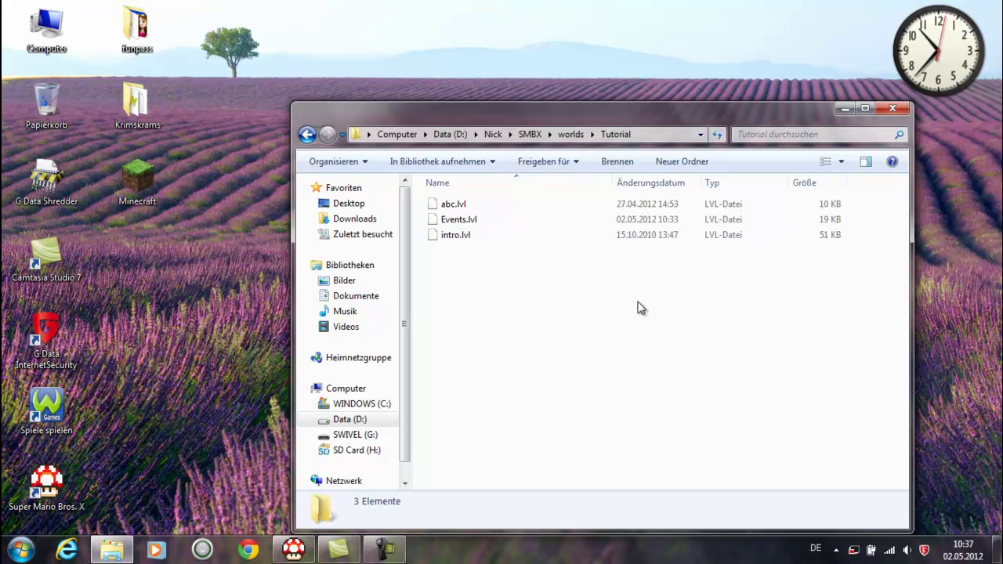
Step: Create a new folder named Events inside the Tutorial folder, alongside the level files
{"action": "right_click", "coordinate": [497, 313]}
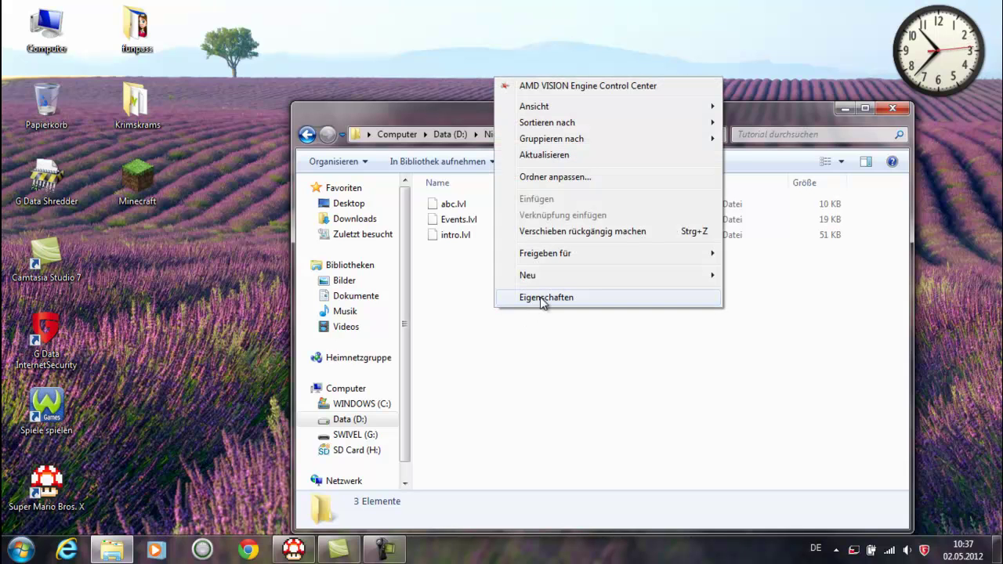
{"action": "mouse_move", "coordinate": [543, 280]}
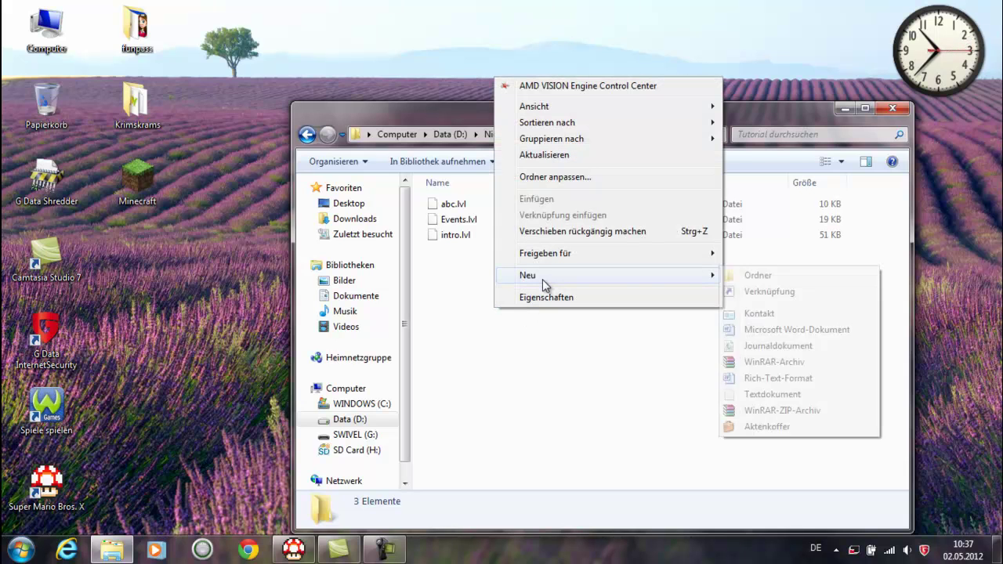
{"action": "left_click", "coordinate": [724, 277]}
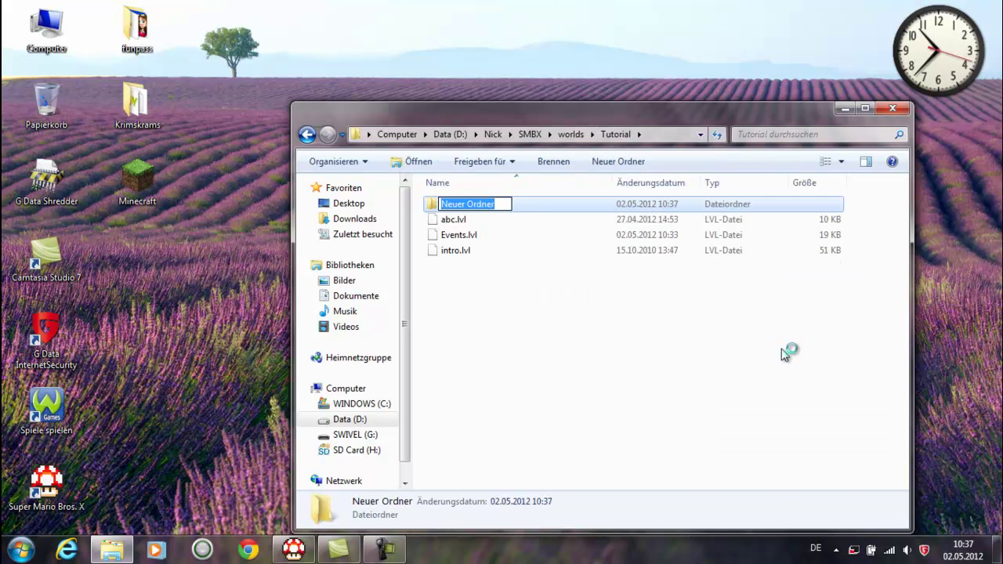
{"action": "key", "text": "BackSpace"}
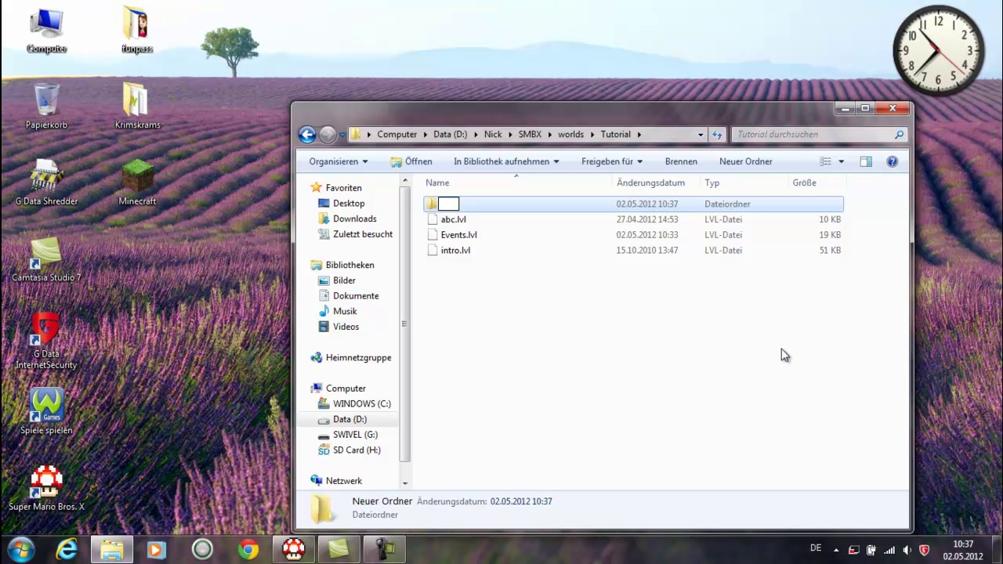
{"action": "type", "text": "Events"}
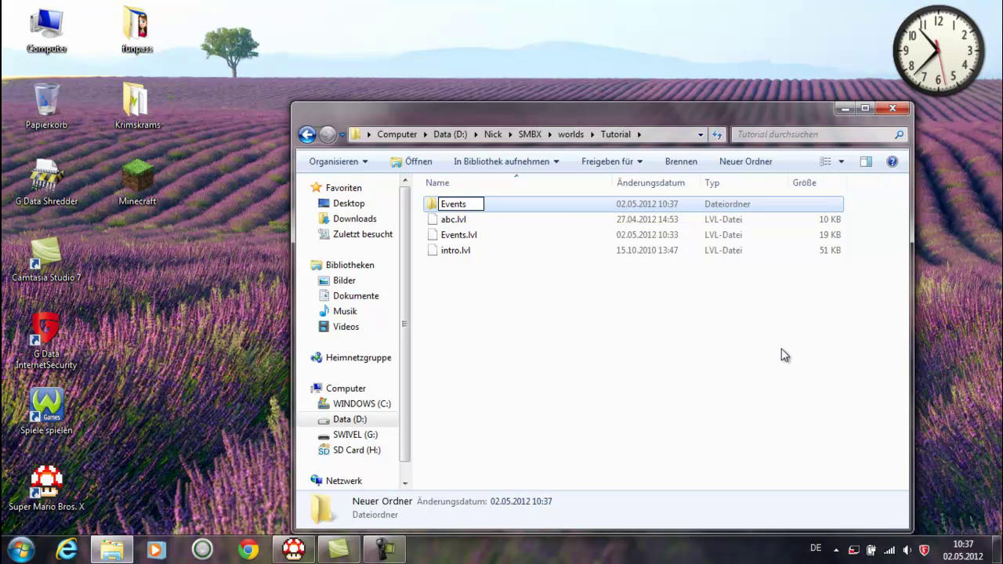
{"action": "key", "text": "Return"}
{"action": "left_click", "coordinate": [668, 354]}
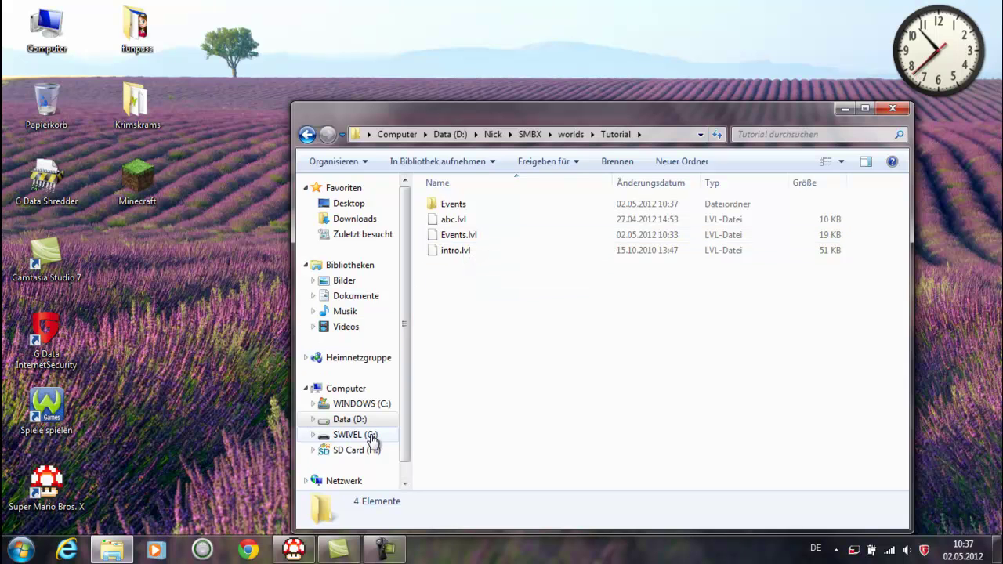
Step: Open the level29 folder inside the "the invasion 2" world folder
{"action": "left_click", "coordinate": [306, 136]}
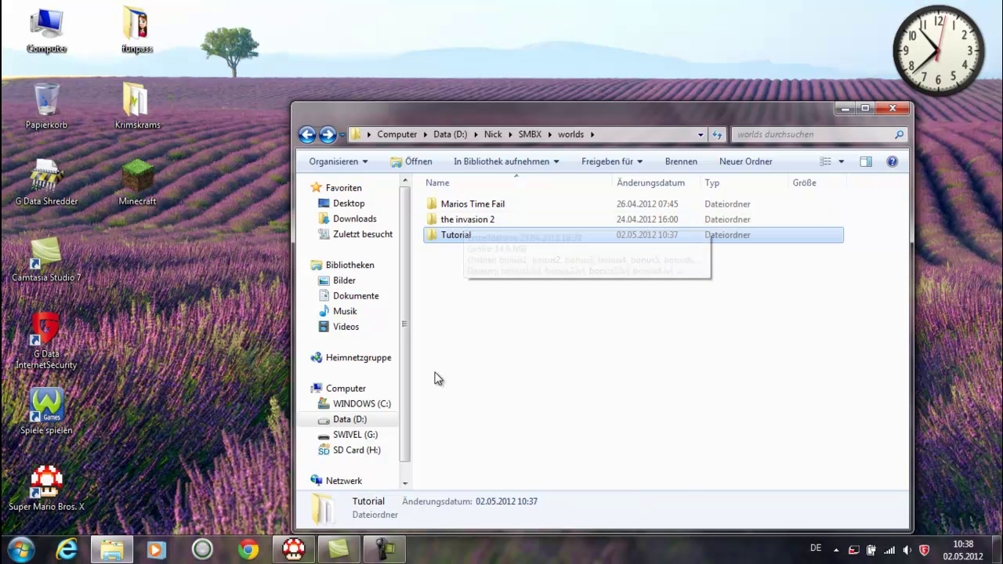
{"action": "left_click", "coordinate": [464, 221]}
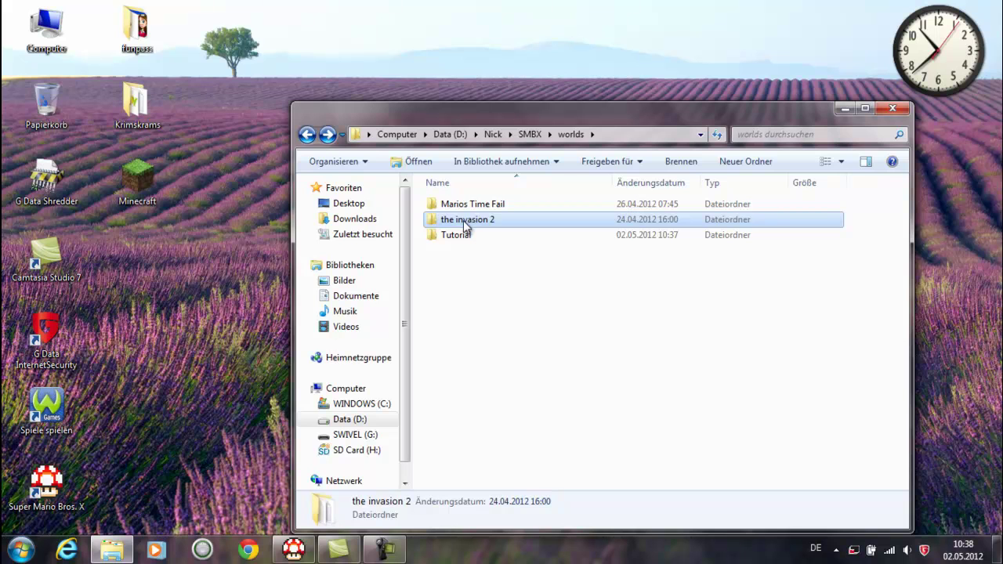
{"action": "double_click", "coordinate": [463, 222]}
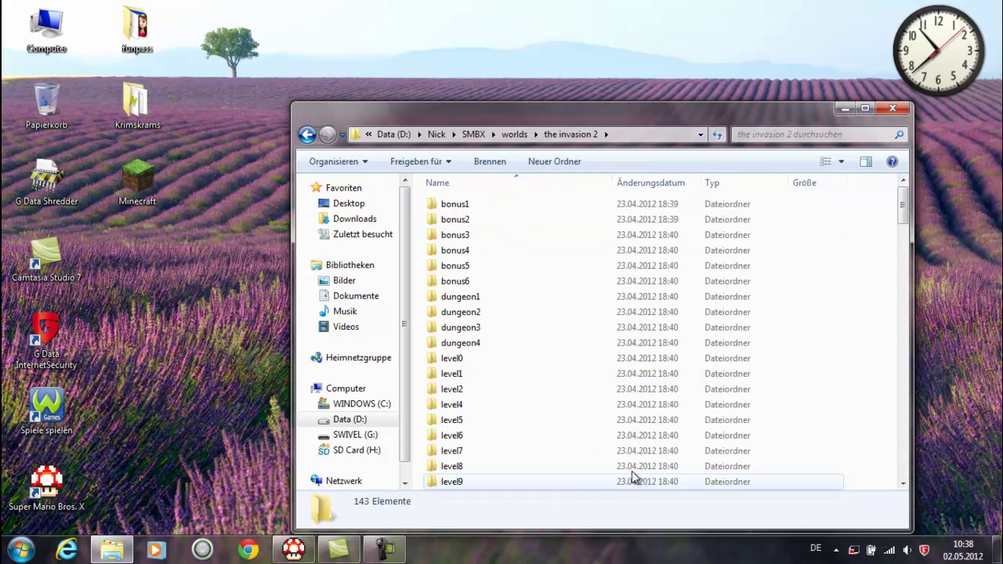
{"action": "scroll", "coordinate": [542, 402], "scroll_direction": "down", "scroll_amount": 20}
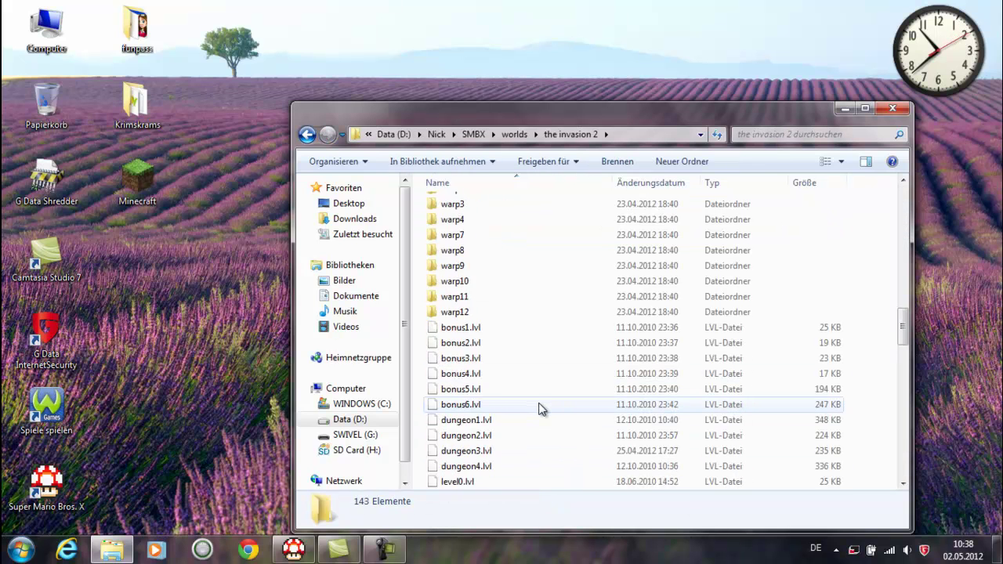
{"action": "scroll", "coordinate": [540, 409], "scroll_direction": "up", "scroll_amount": 15}
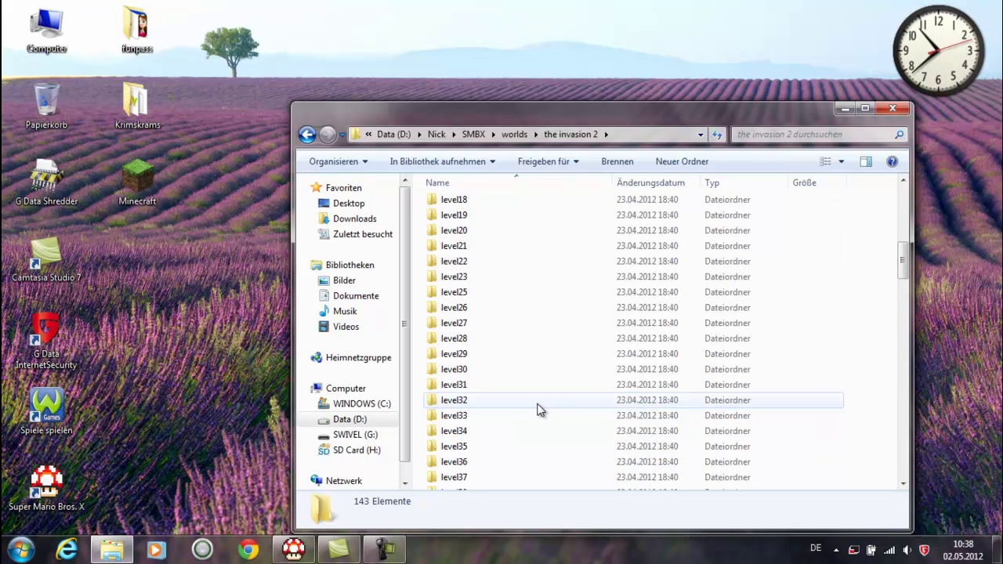
{"action": "scroll", "coordinate": [539, 409], "scroll_direction": "down", "scroll_amount": 5}
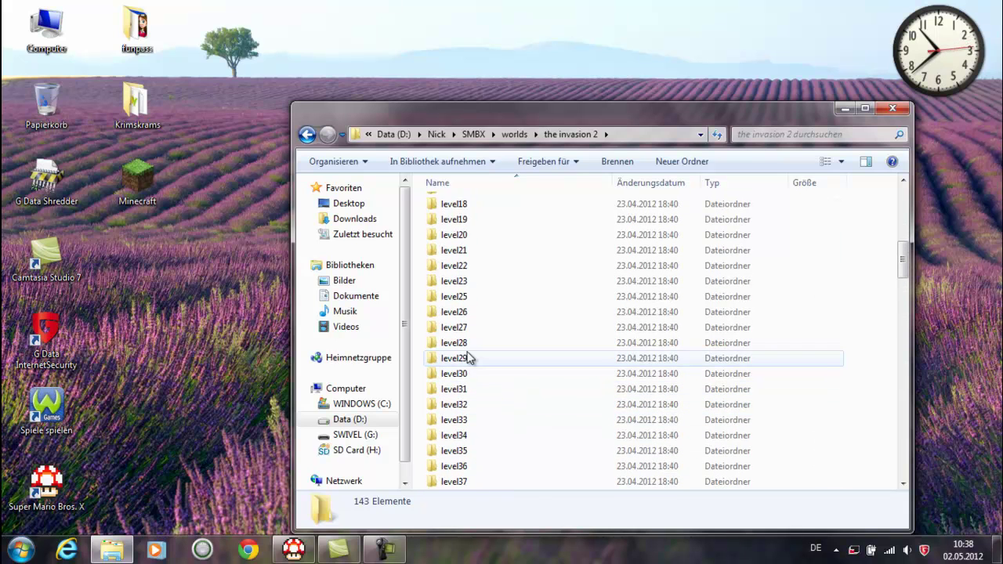
{"action": "left_click", "coordinate": [468, 358]}
{"action": "double_click", "coordinate": [468, 358]}
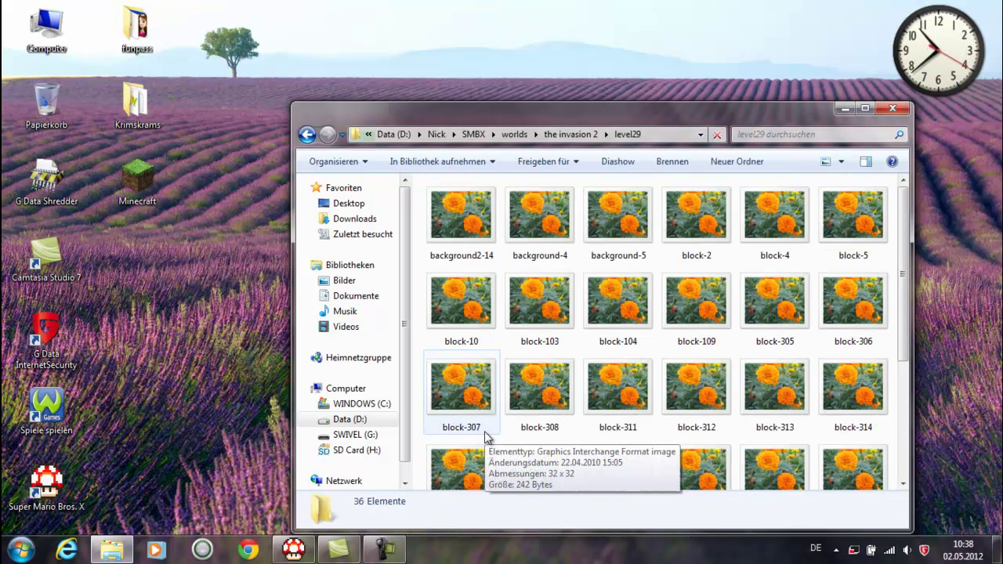
Step: Look over the custom graphics in the level29 folder and copy all of its files
{"action": "scroll", "coordinate": [486, 434], "scroll_direction": "down", "scroll_amount": 3}
{"action": "scroll", "coordinate": [481, 443], "scroll_direction": "up", "scroll_amount": 3}
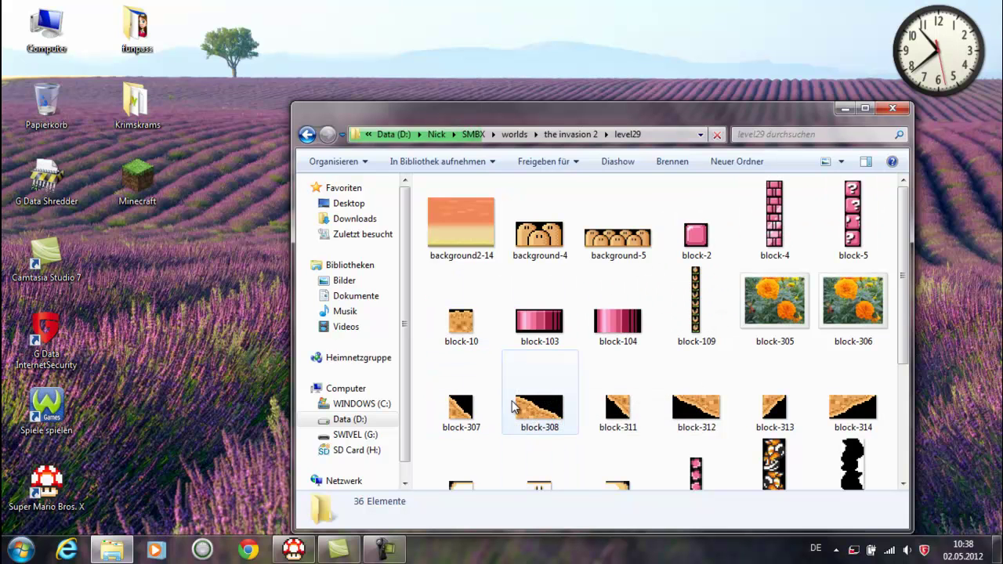
{"action": "scroll", "coordinate": [467, 376], "scroll_direction": "down", "scroll_amount": 3}
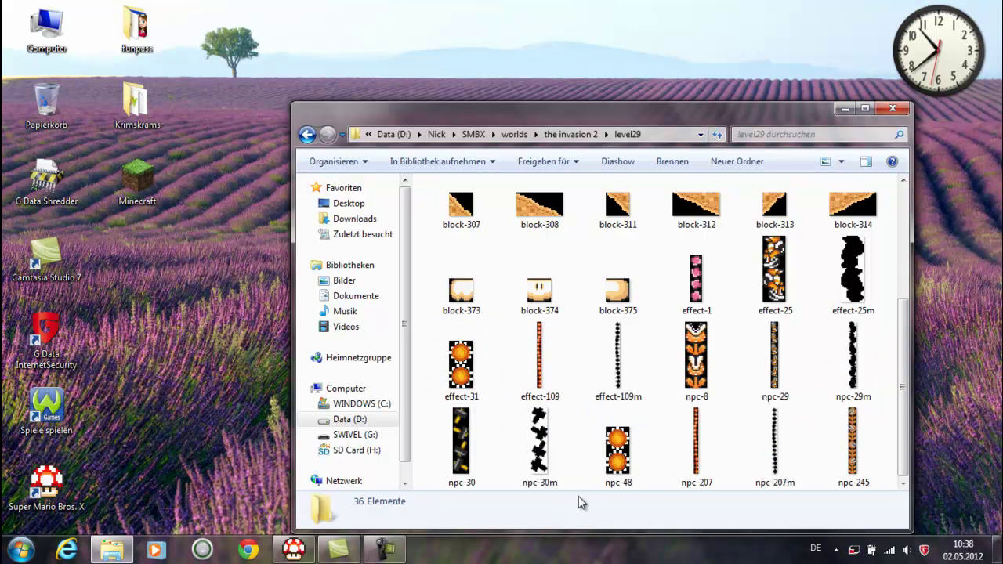
{"action": "scroll", "coordinate": [623, 478], "scroll_direction": "up", "scroll_amount": 3}
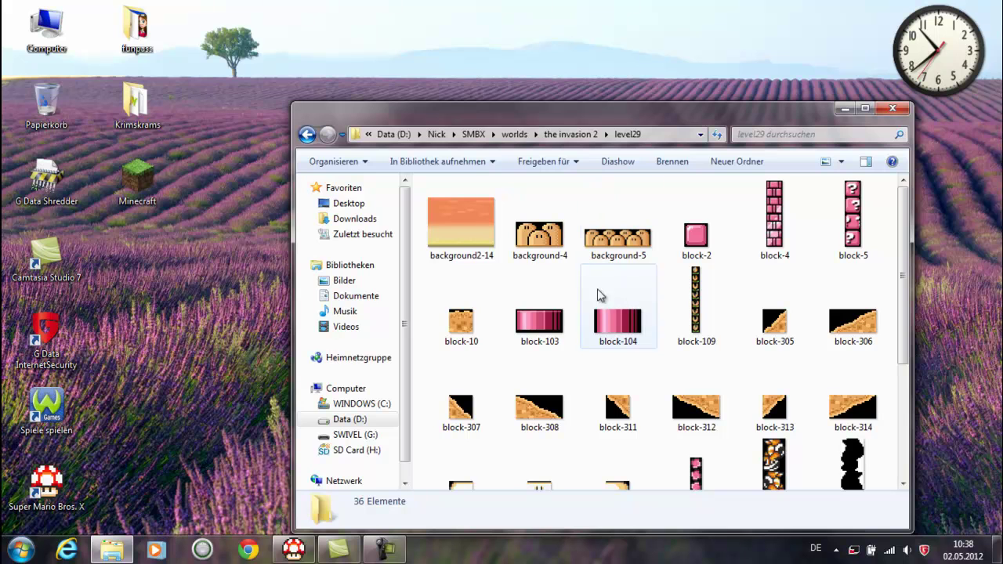
{"action": "scroll", "coordinate": [418, 366], "scroll_direction": "down", "scroll_amount": 3}
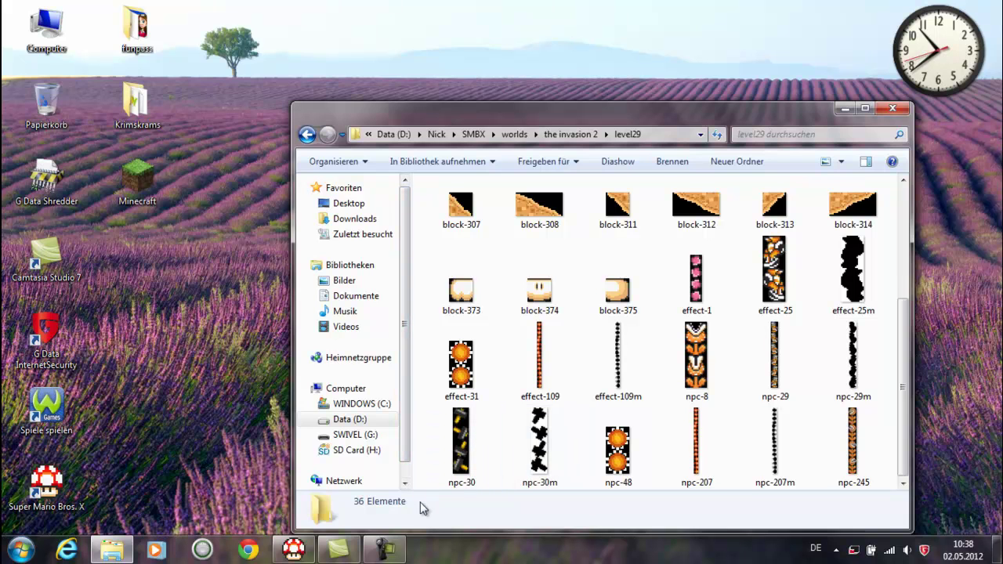
{"action": "left_click_drag", "start_coordinate": [417, 482], "coordinate": [558, 486]}
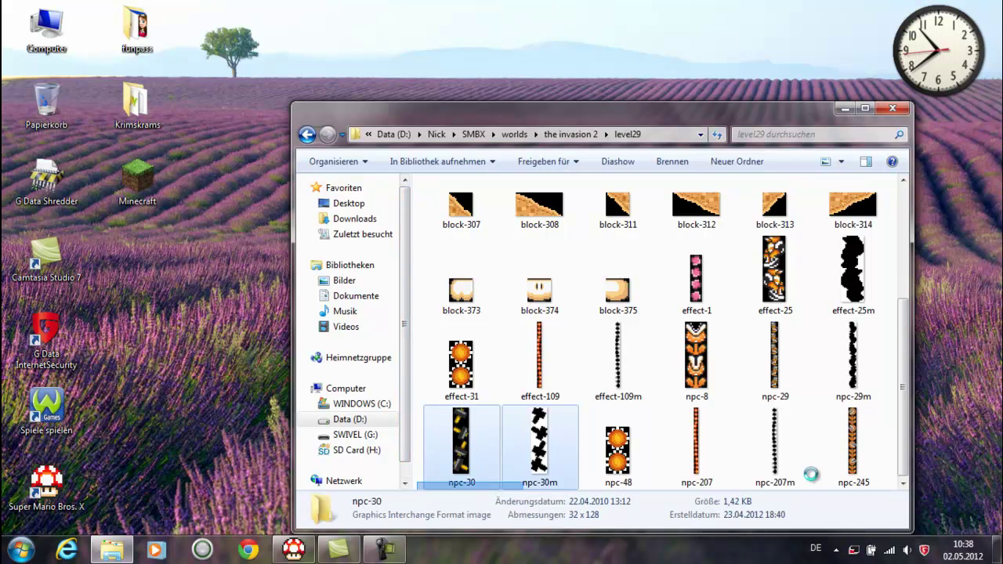
{"action": "left_click_drag", "start_coordinate": [625, 462], "coordinate": [869, 188]}
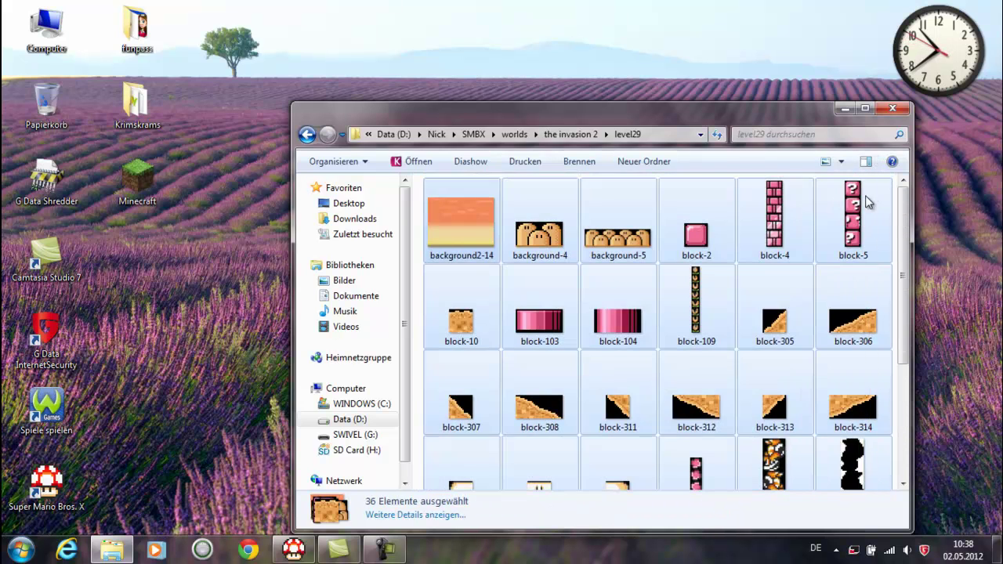
{"action": "right_click", "coordinate": [781, 215]}
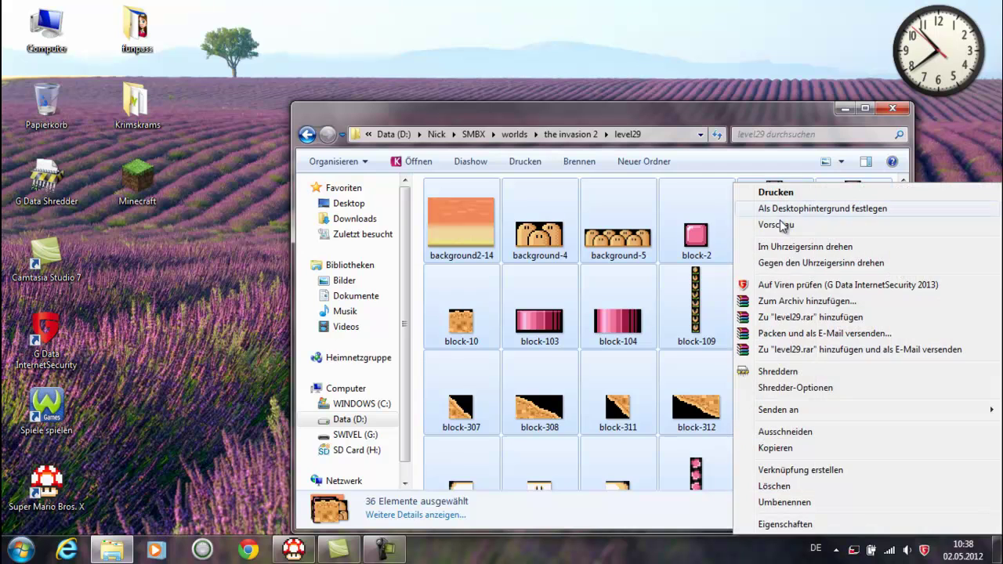
{"action": "left_click", "coordinate": [794, 454]}
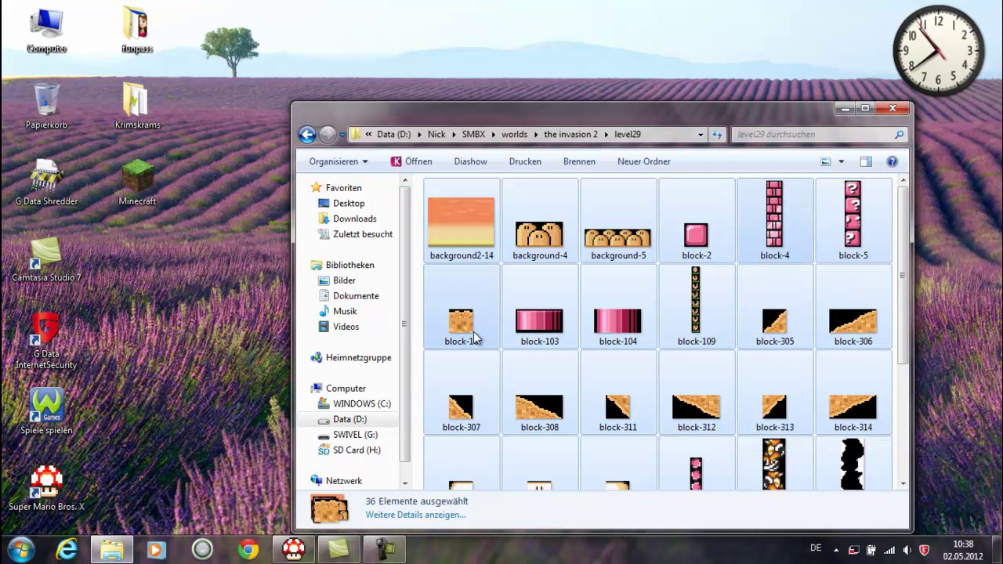
Step: Paste the copied graphics into the Events folder inside the Tutorial world folder under SMBX worlds on Data (D:)
{"action": "left_click", "coordinate": [348, 420]}
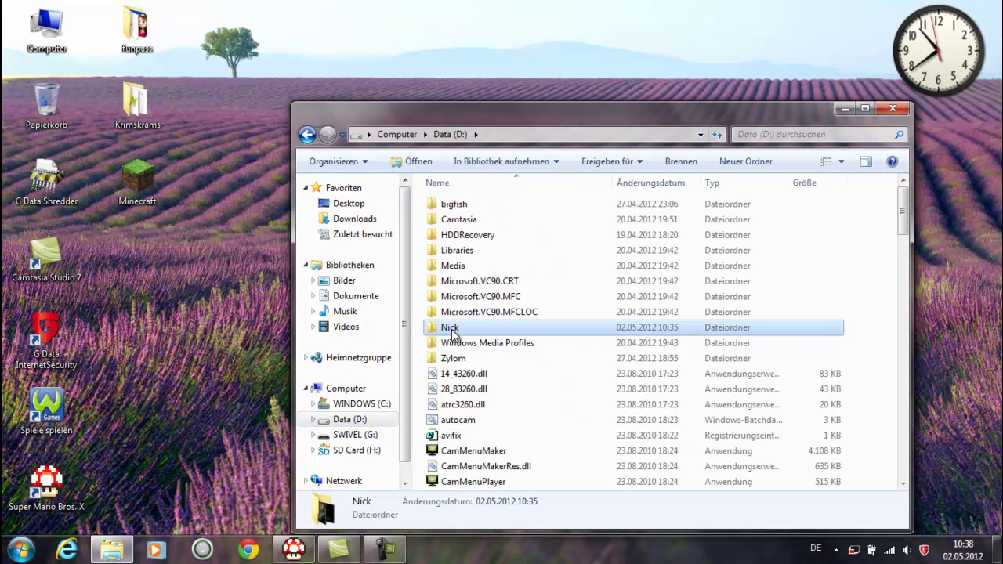
{"action": "double_click", "coordinate": [452, 330]}
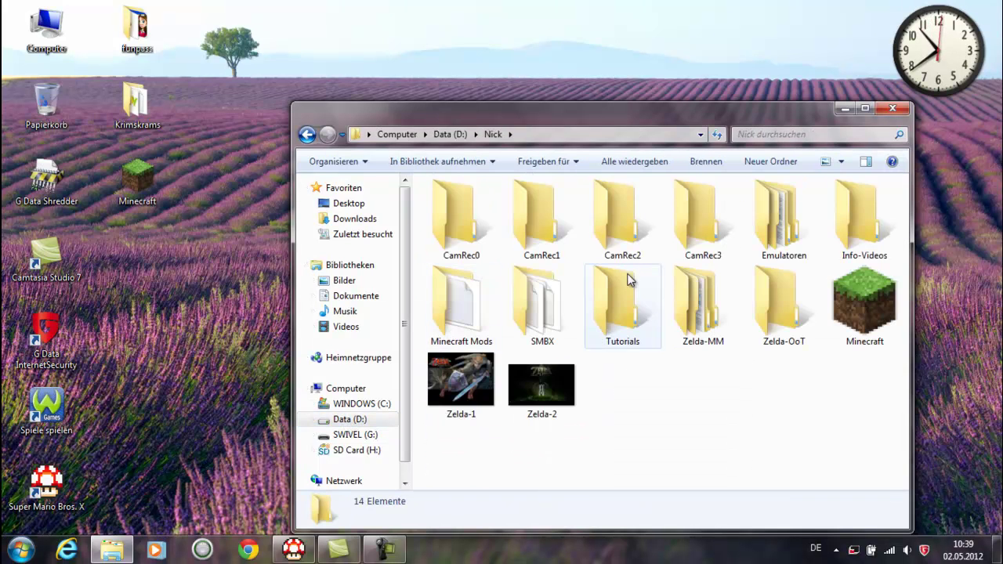
{"action": "double_click", "coordinate": [551, 305]}
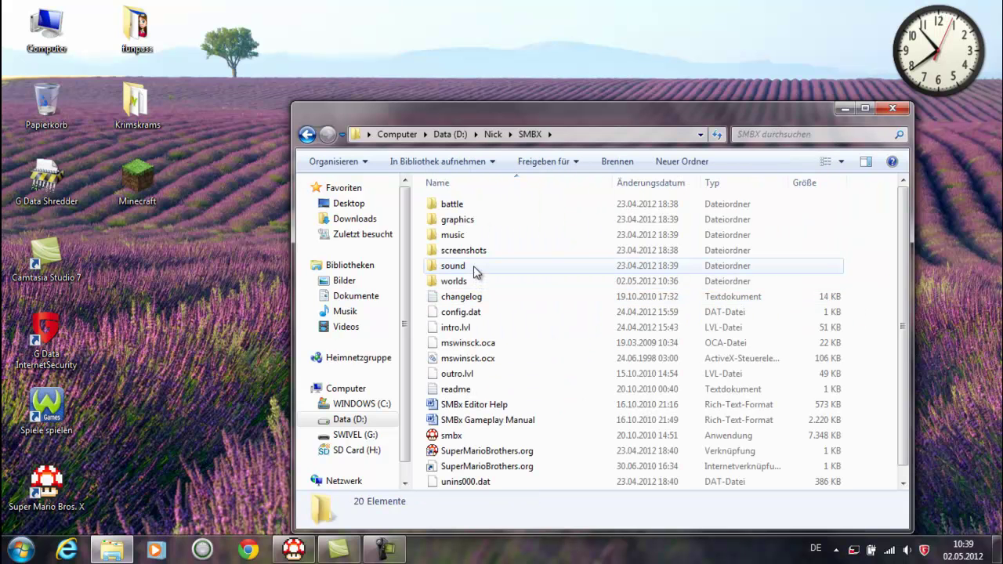
{"action": "double_click", "coordinate": [461, 282]}
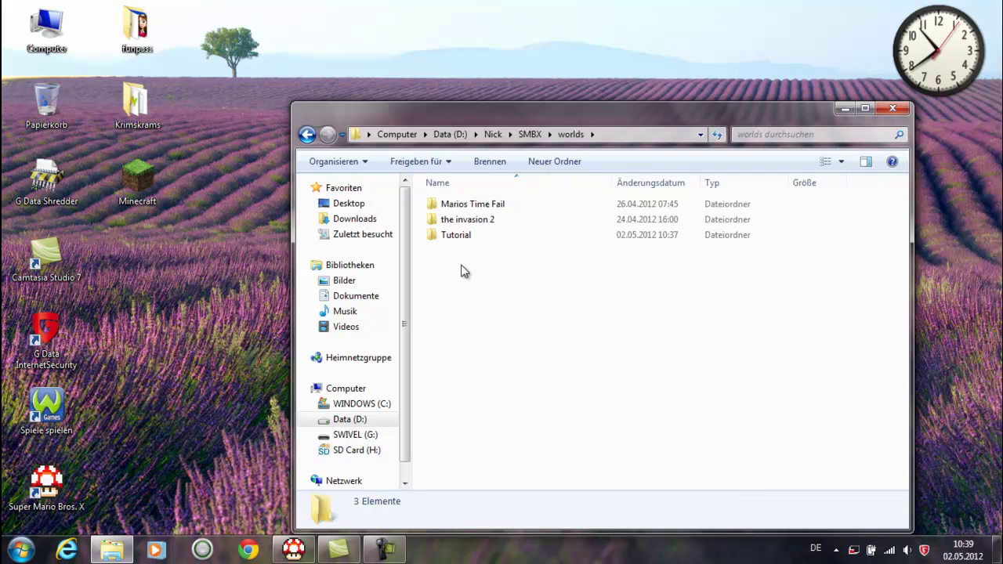
{"action": "double_click", "coordinate": [458, 236]}
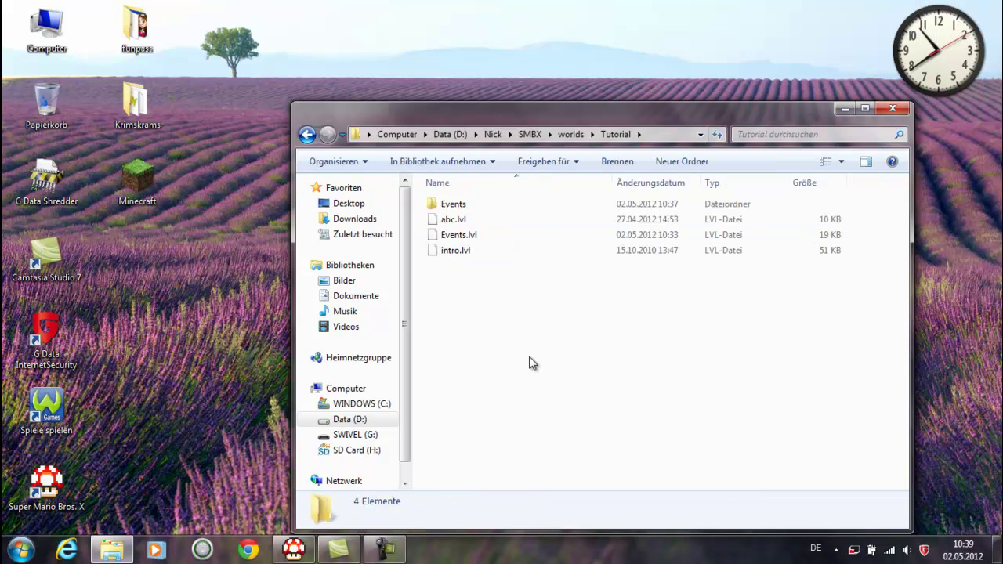
{"action": "left_click", "coordinate": [452, 206]}
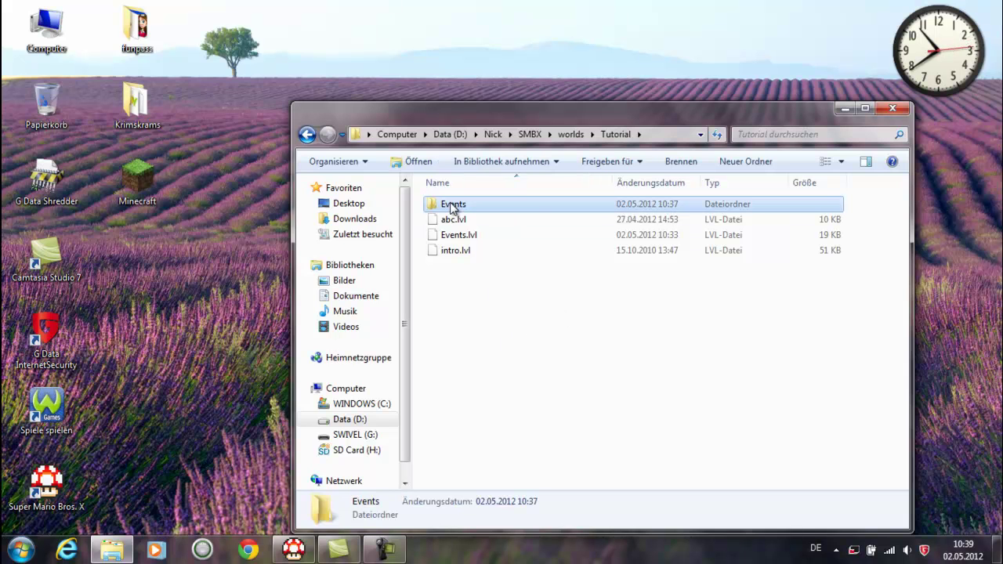
{"action": "right_click", "coordinate": [452, 206]}
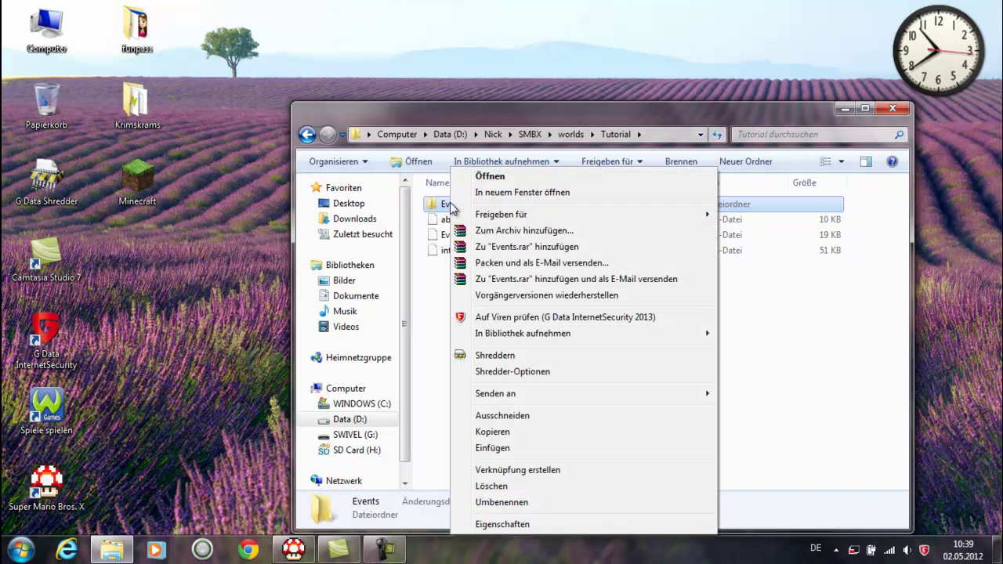
{"action": "left_click", "coordinate": [491, 449]}
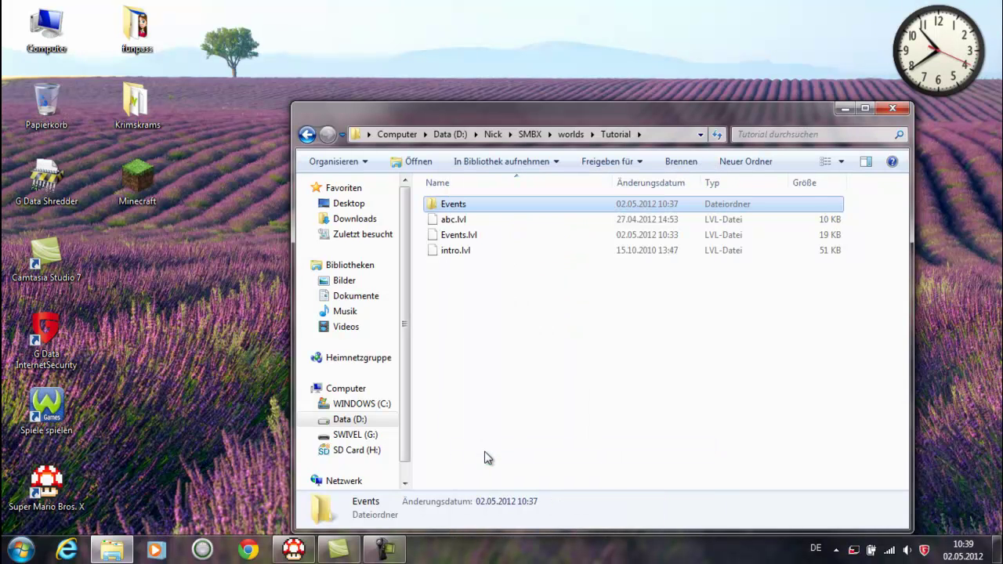
Step: Check the pasted graphics in the Events folder and close the file window
{"action": "double_click", "coordinate": [444, 205]}
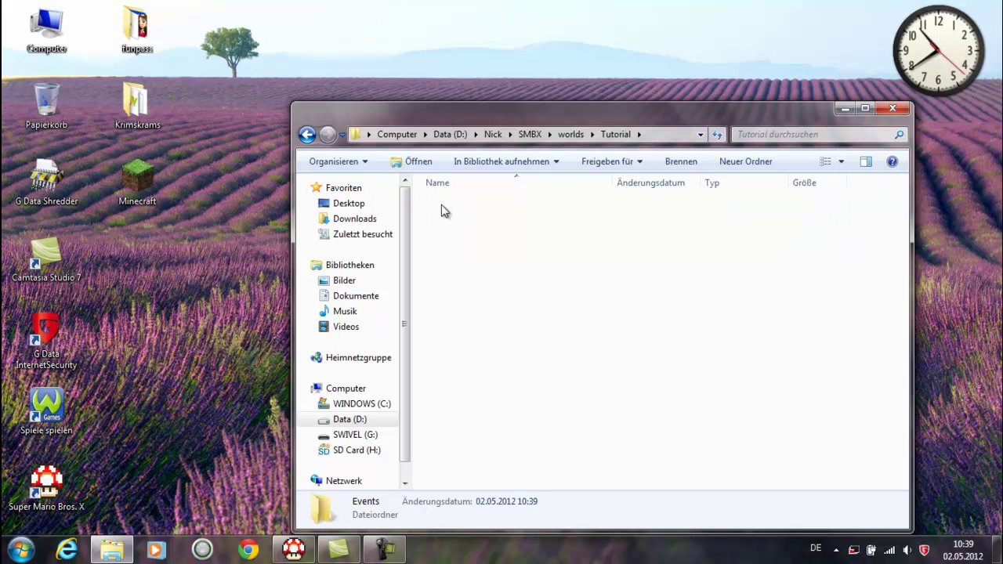
{"action": "scroll", "coordinate": [527, 470], "scroll_direction": "down", "scroll_amount": 5}
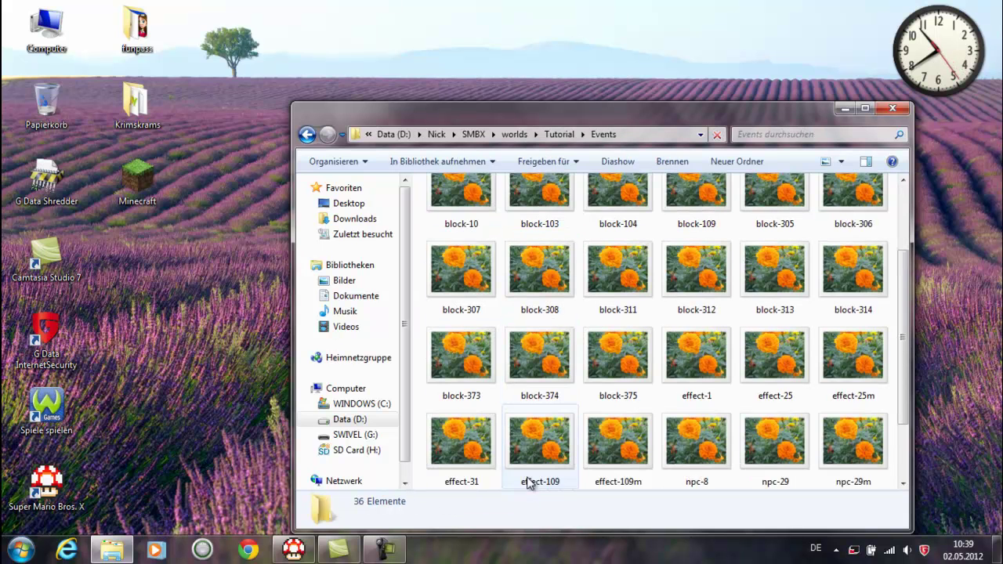
{"action": "scroll", "coordinate": [528, 411], "scroll_direction": "up", "scroll_amount": 5}
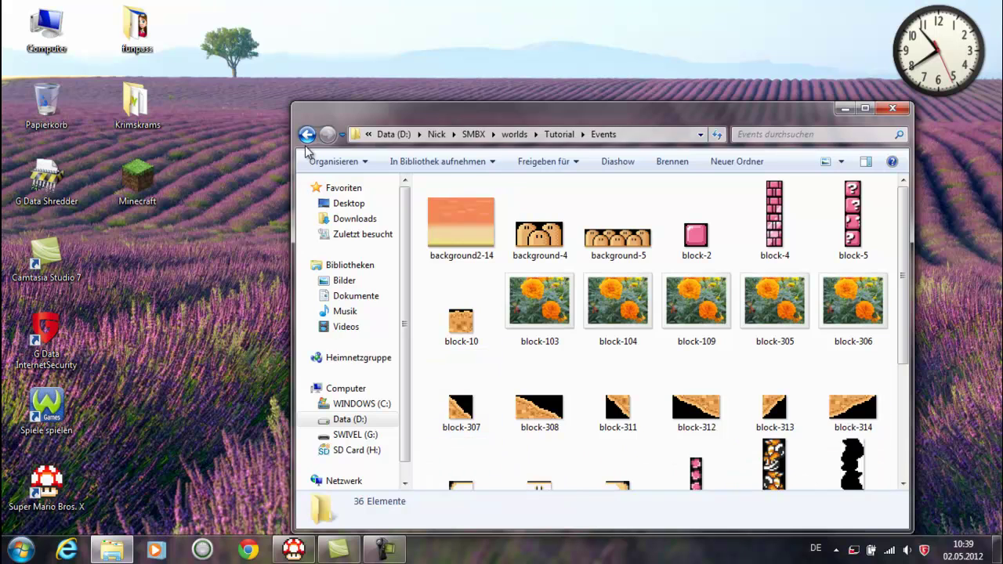
{"action": "left_click", "coordinate": [892, 109]}
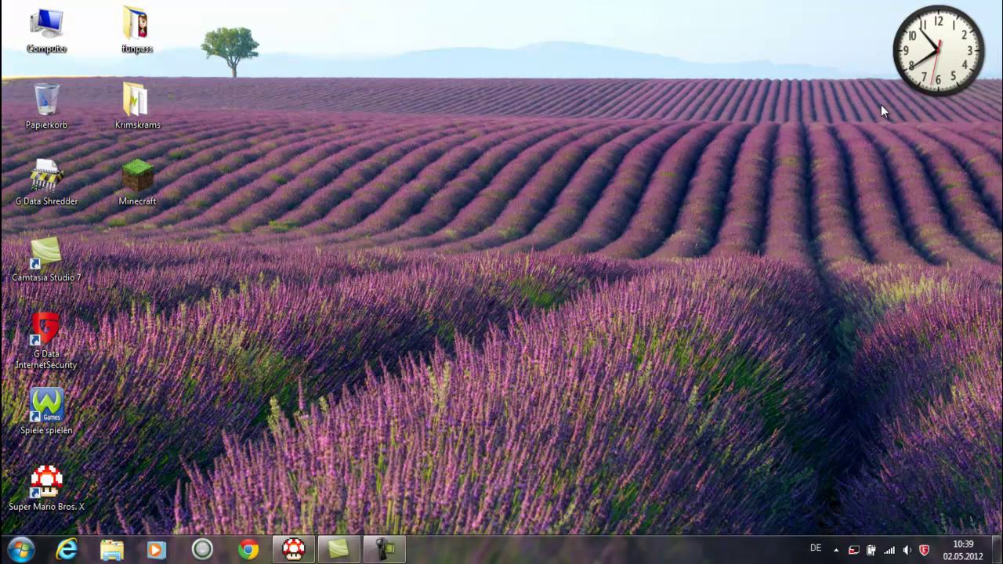
Step: Switch to the Super Mario Bros. X level editor and save the level
{"action": "left_click", "coordinate": [293, 549]}
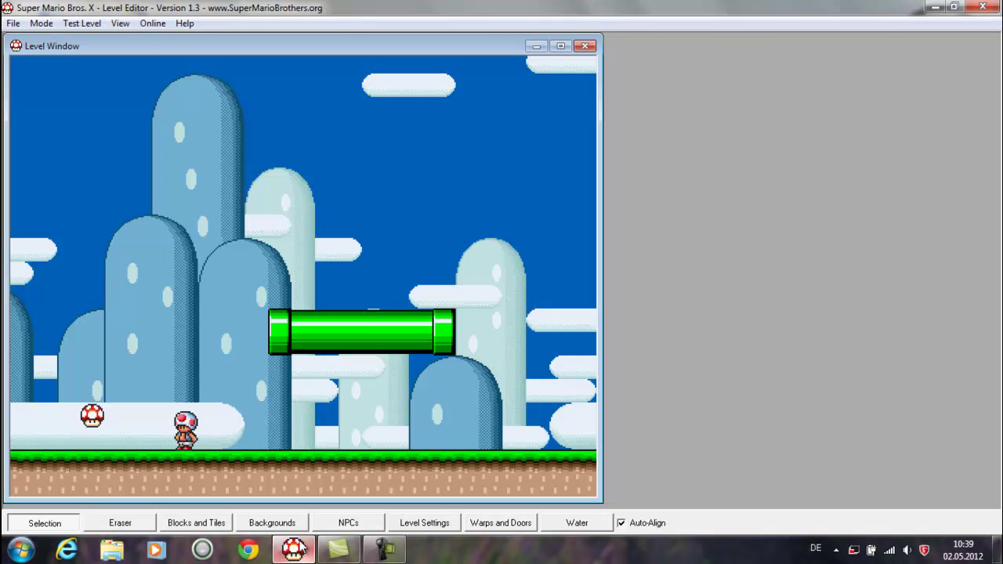
{"action": "left_click", "coordinate": [120, 25]}
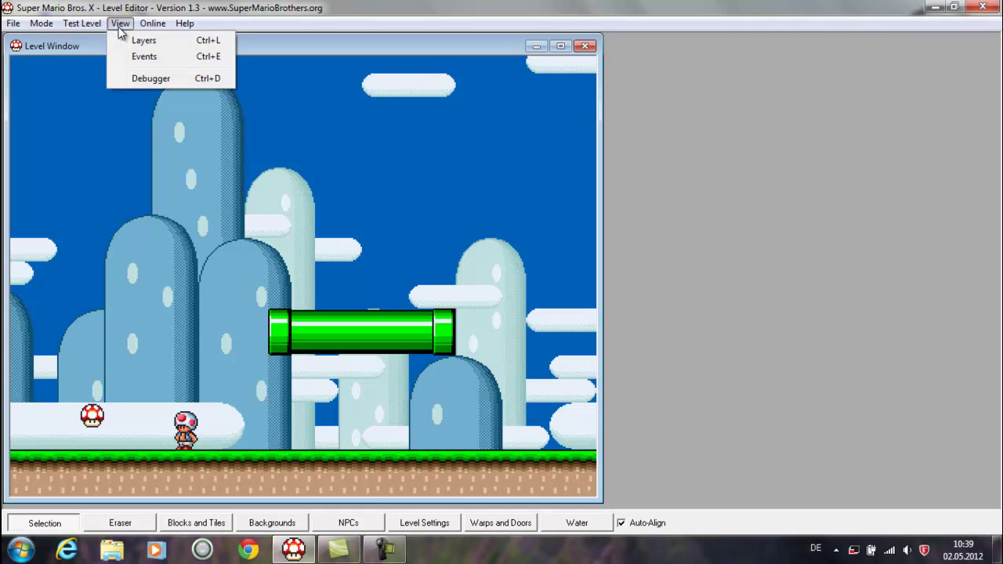
{"action": "mouse_move", "coordinate": [13, 22]}
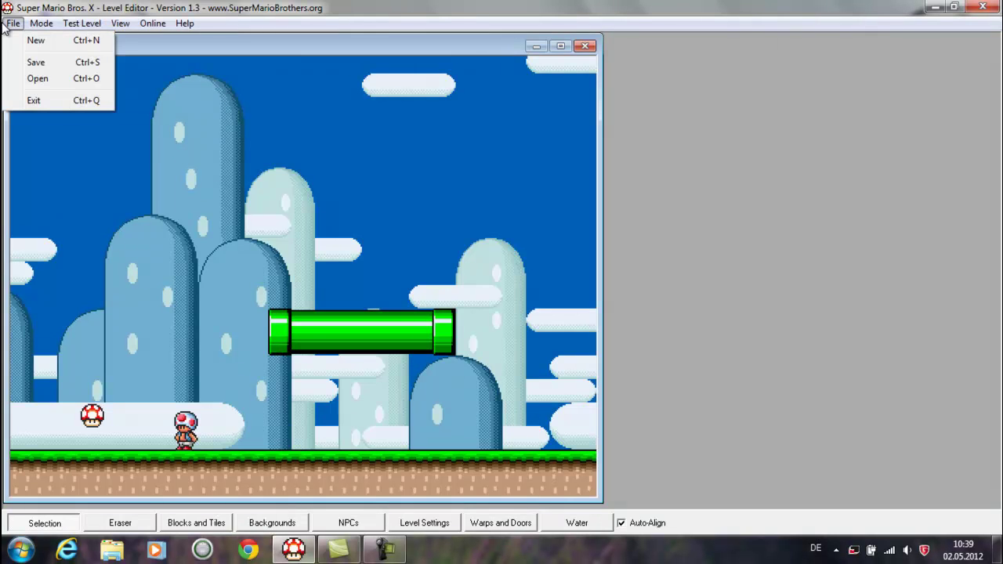
{"action": "left_click", "coordinate": [35, 64]}
{"action": "left_click", "coordinate": [529, 380]}
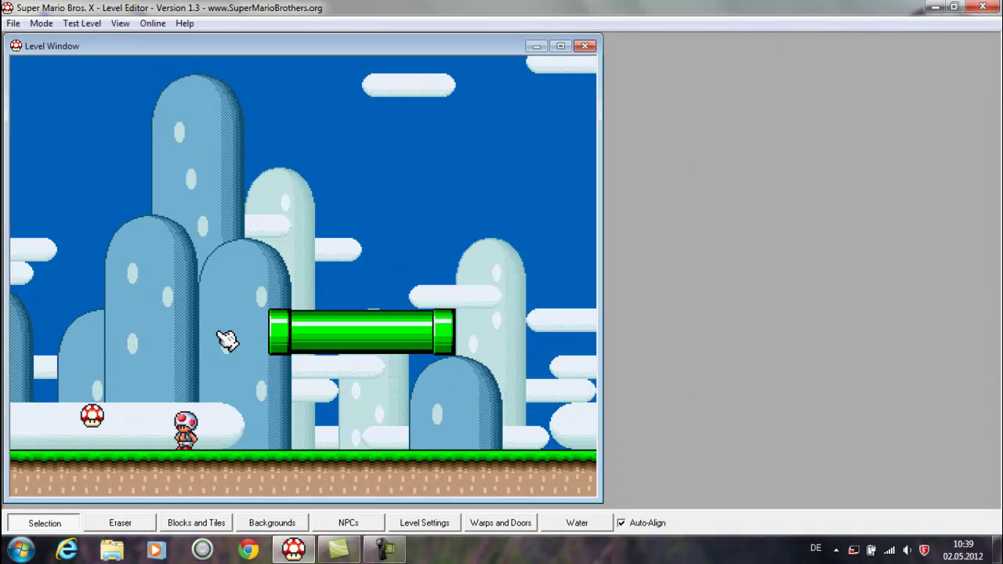
Step: Look over the Wood, Grass, Cave and Desert tile sets of Super Mario Bros. 3 and close the block palette
{"action": "key", "text": "Left"}
{"action": "key", "text": "Left"}
{"action": "key", "text": "Left"}
{"action": "key", "text": "Left"}
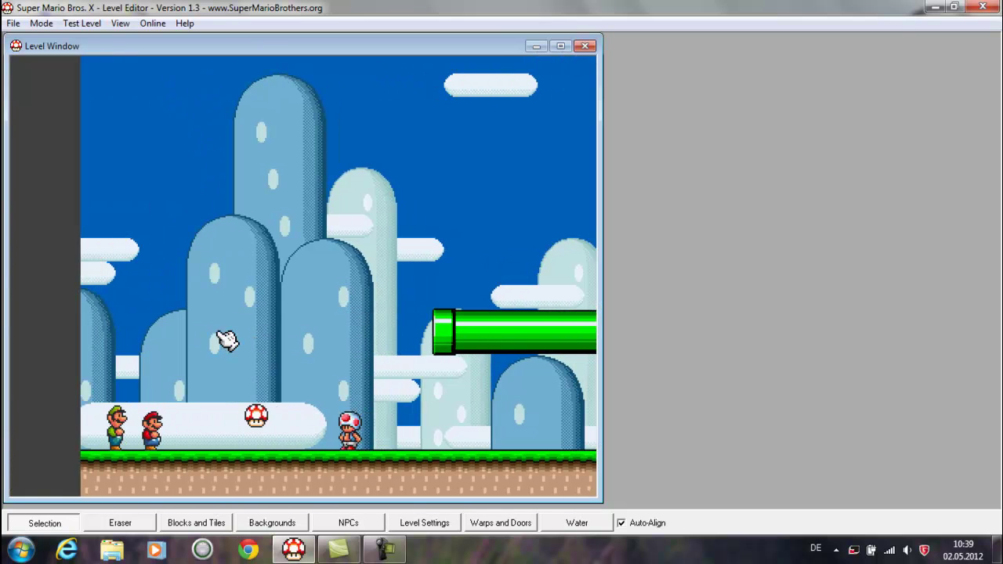
{"action": "left_click", "coordinate": [196, 523]}
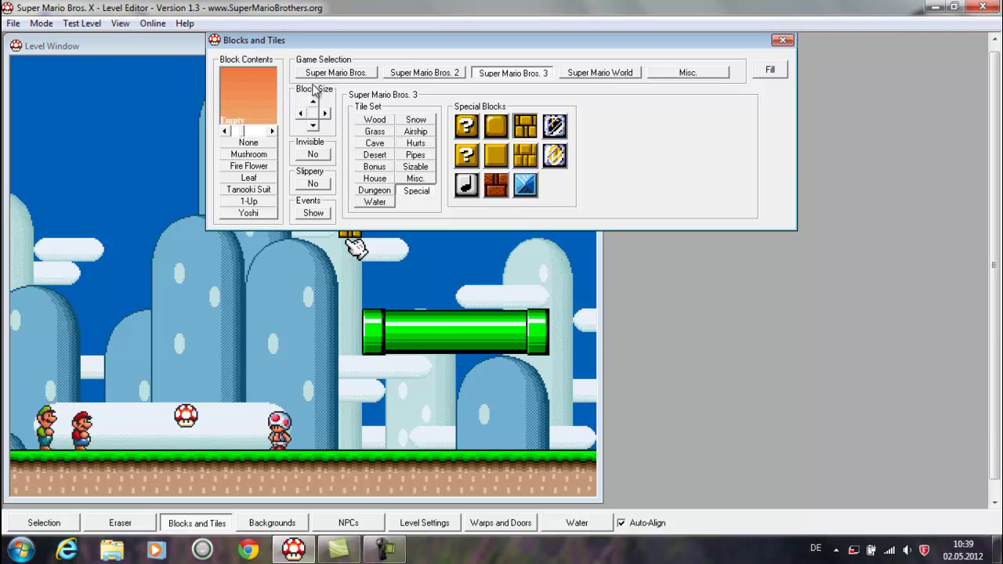
{"action": "left_click", "coordinate": [374, 119]}
{"action": "left_click", "coordinate": [377, 132]}
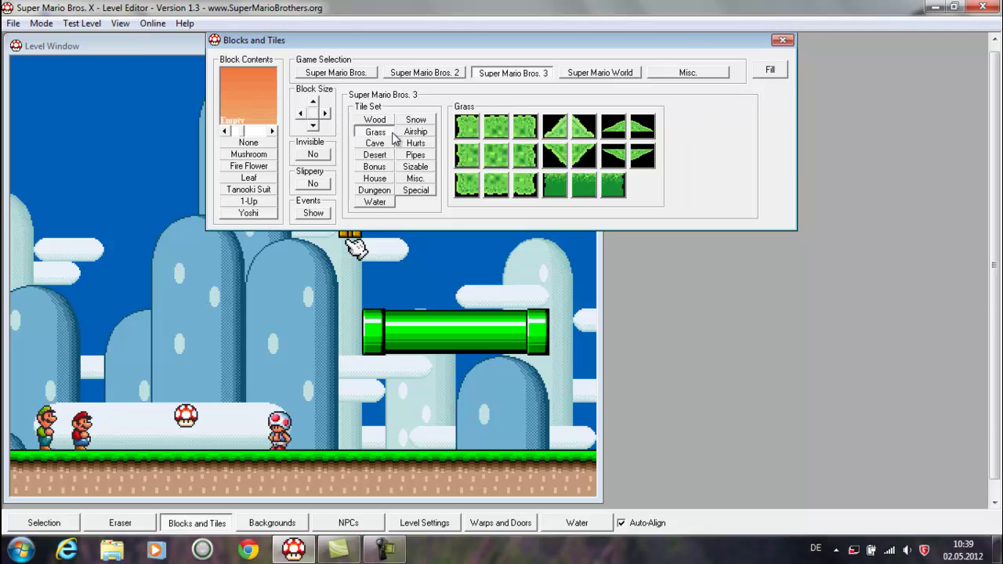
{"action": "left_click", "coordinate": [383, 144]}
{"action": "left_click", "coordinate": [383, 155]}
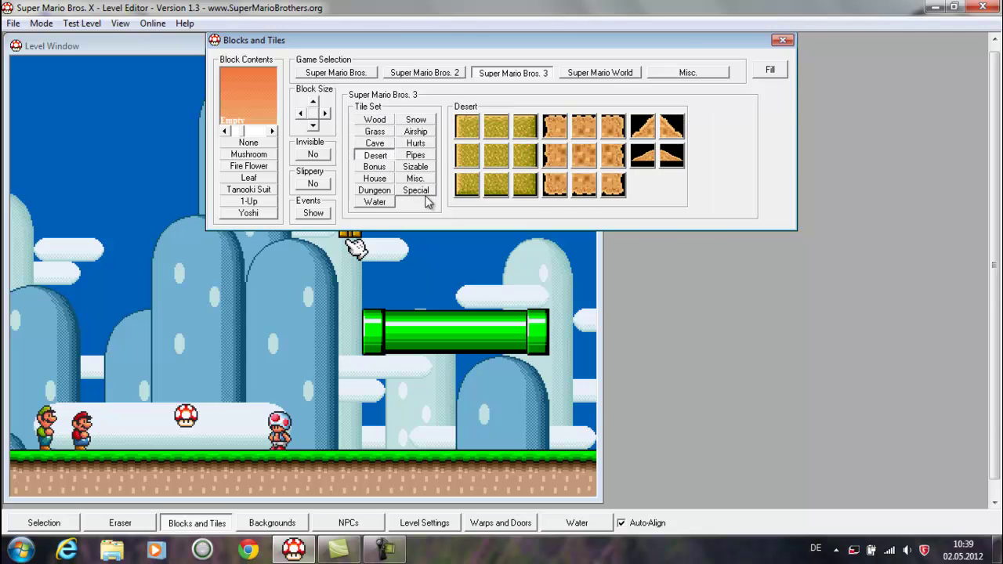
{"action": "left_click", "coordinate": [778, 42]}
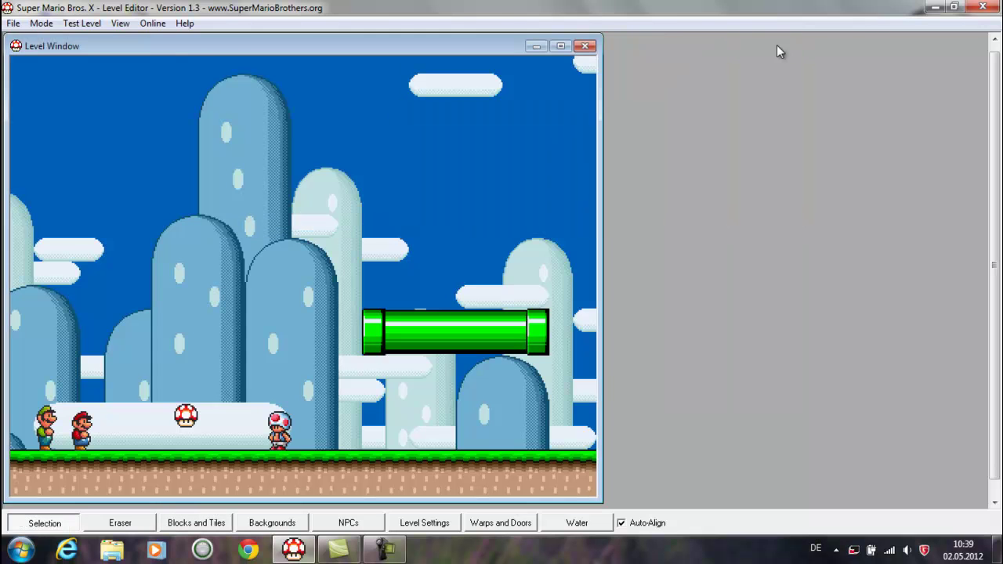
Step: Open the level Events.lvl from the Tutorial folder under SMBX worlds
{"action": "left_click", "coordinate": [14, 24]}
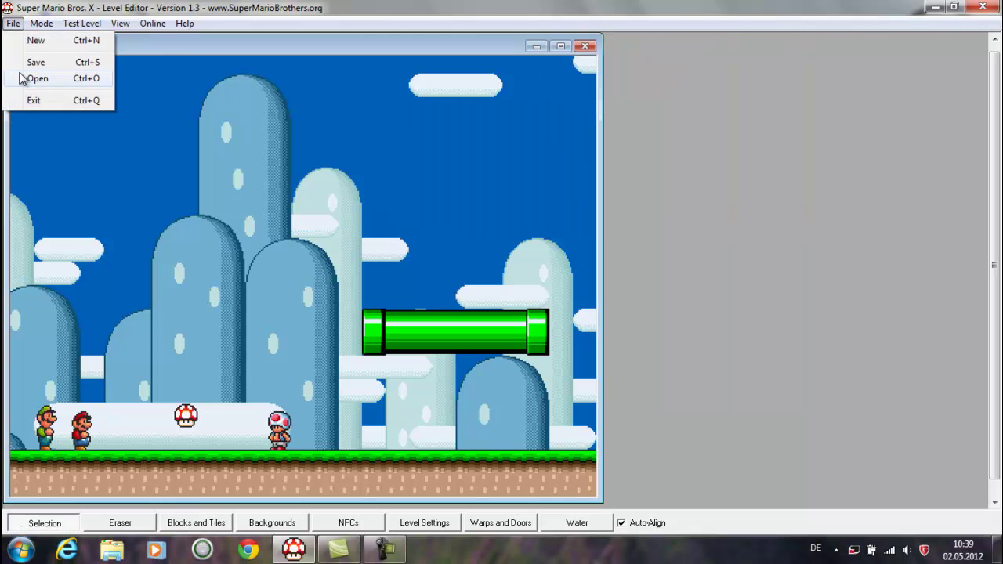
{"action": "left_click", "coordinate": [23, 78]}
{"action": "left_click", "coordinate": [497, 203]}
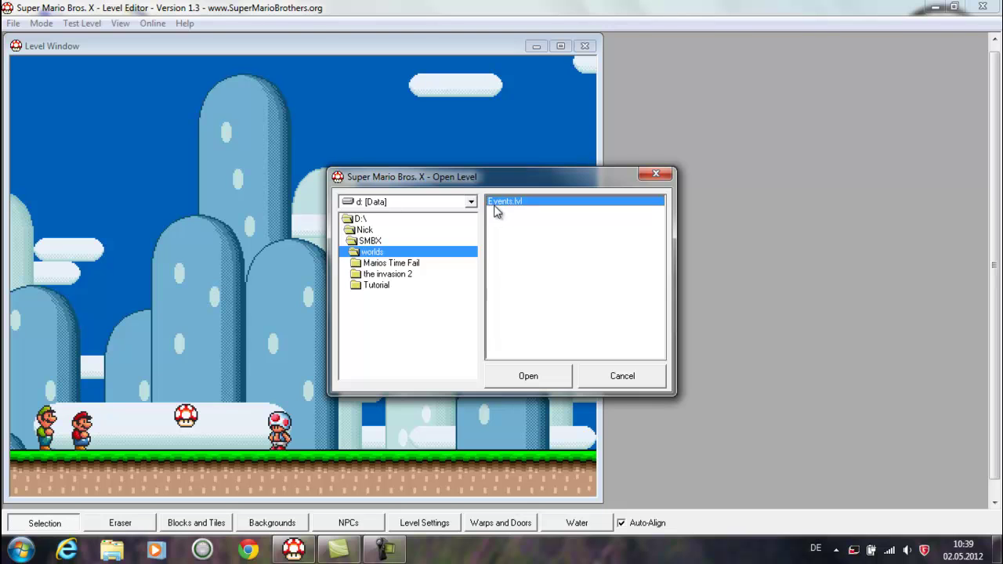
{"action": "double_click", "coordinate": [384, 285]}
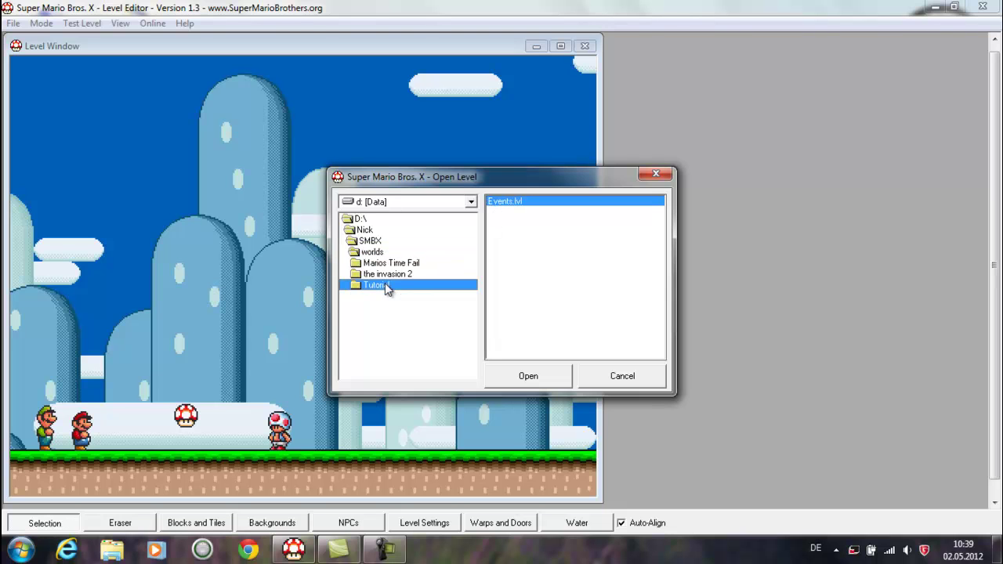
{"action": "left_click", "coordinate": [507, 213]}
{"action": "left_click", "coordinate": [516, 375]}
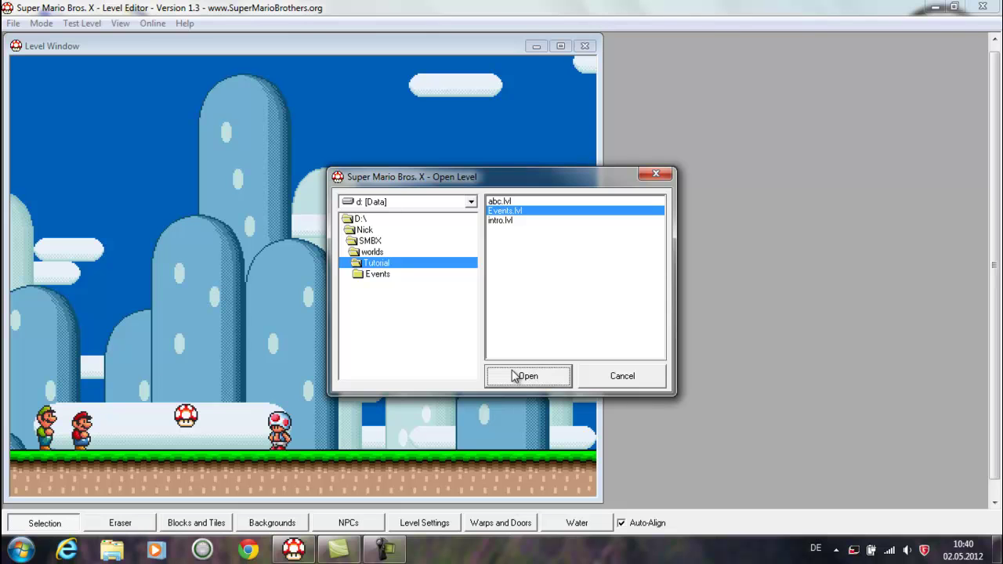
Step: Examine the Super Mario Bros. 3 Cave, Grass and Desert tile sets for custom graphics and preview a grass slope tile in the level
{"action": "key", "text": "Down"}
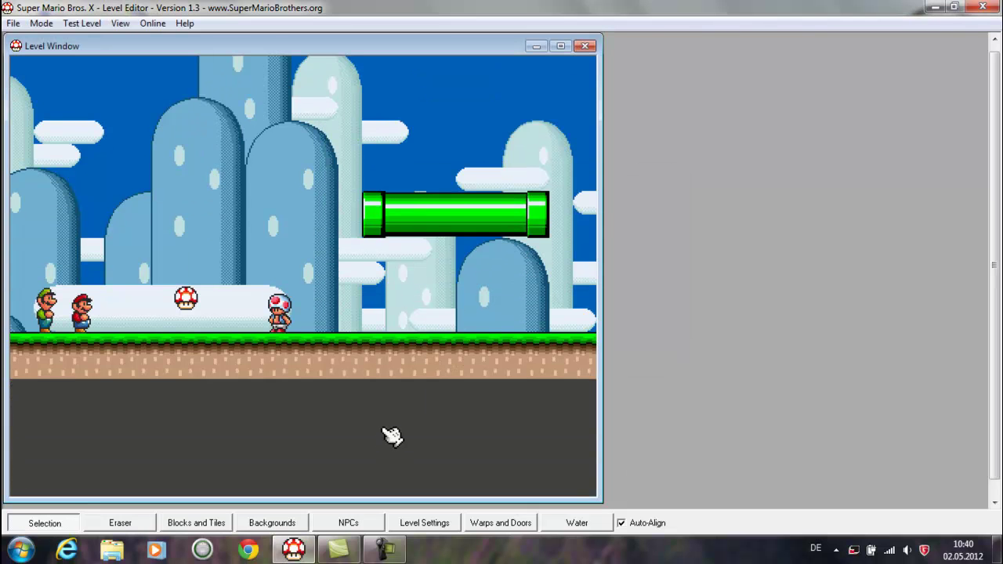
{"action": "key", "text": "Up"}
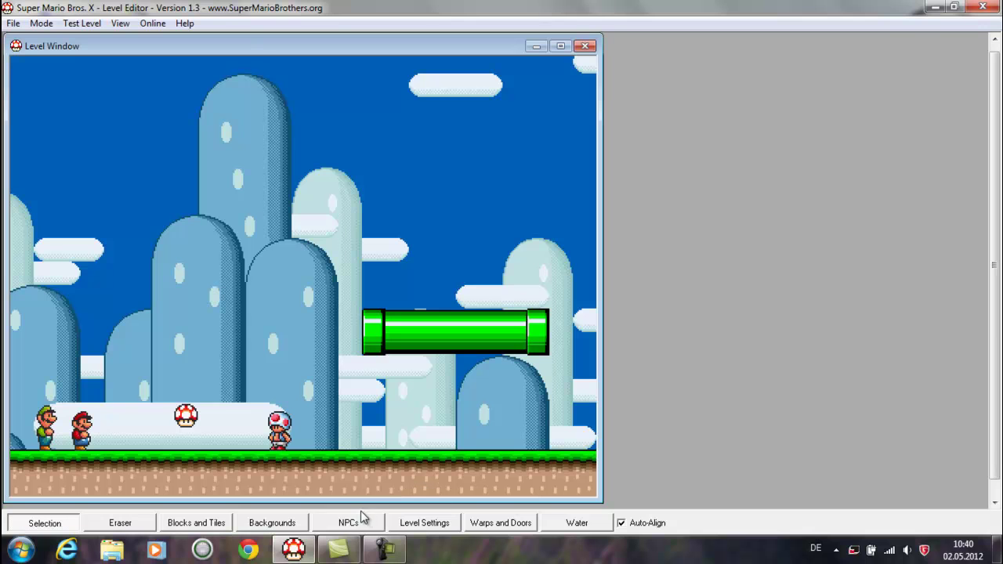
{"action": "left_click", "coordinate": [195, 522]}
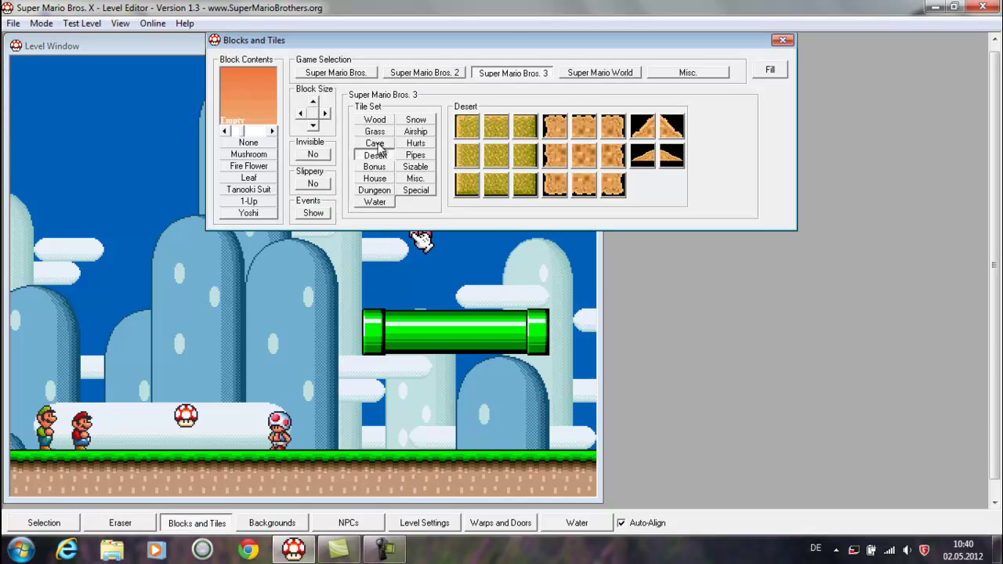
{"action": "left_click", "coordinate": [375, 144]}
{"action": "left_click", "coordinate": [375, 131]}
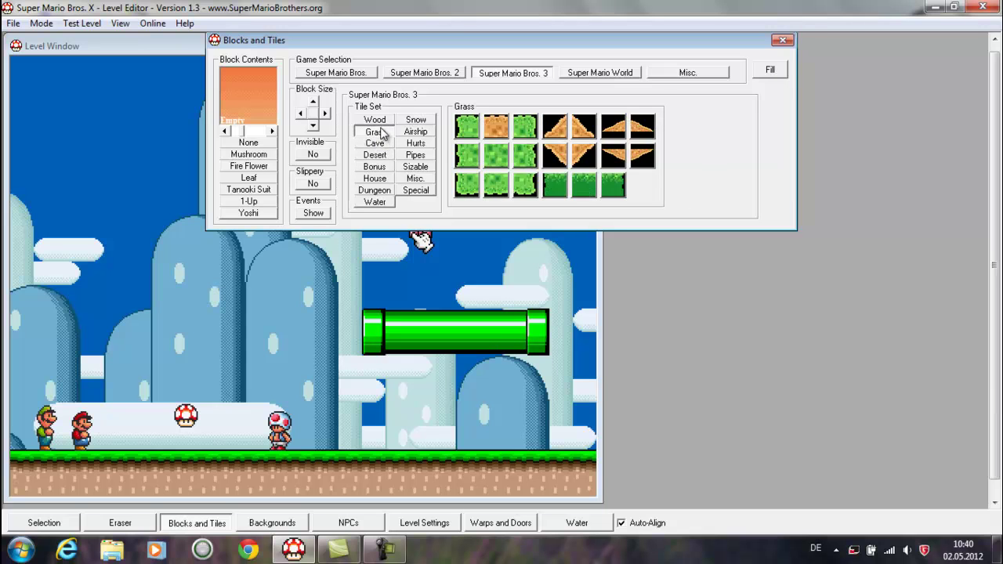
{"action": "left_click", "coordinate": [495, 138]}
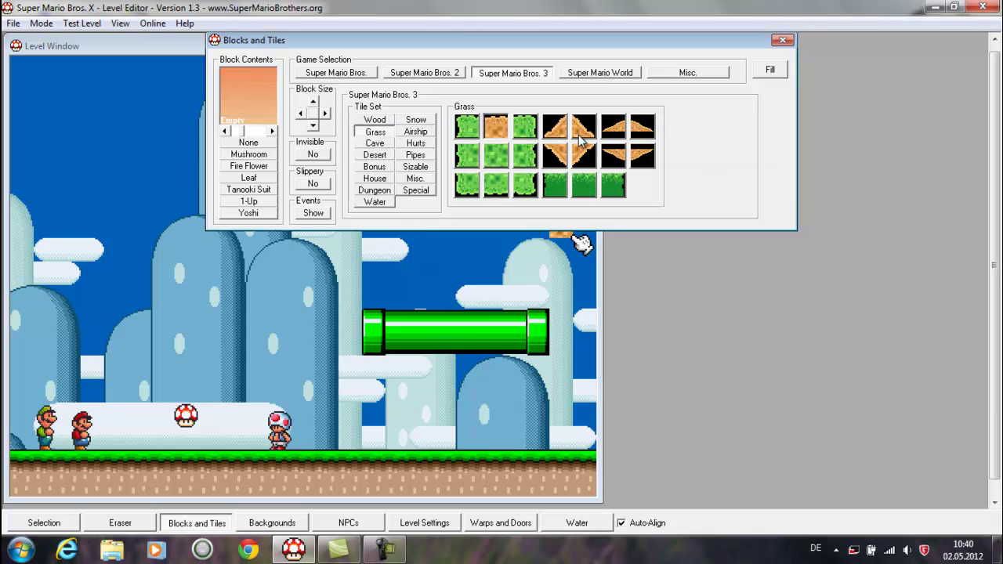
{"action": "left_click", "coordinate": [376, 155]}
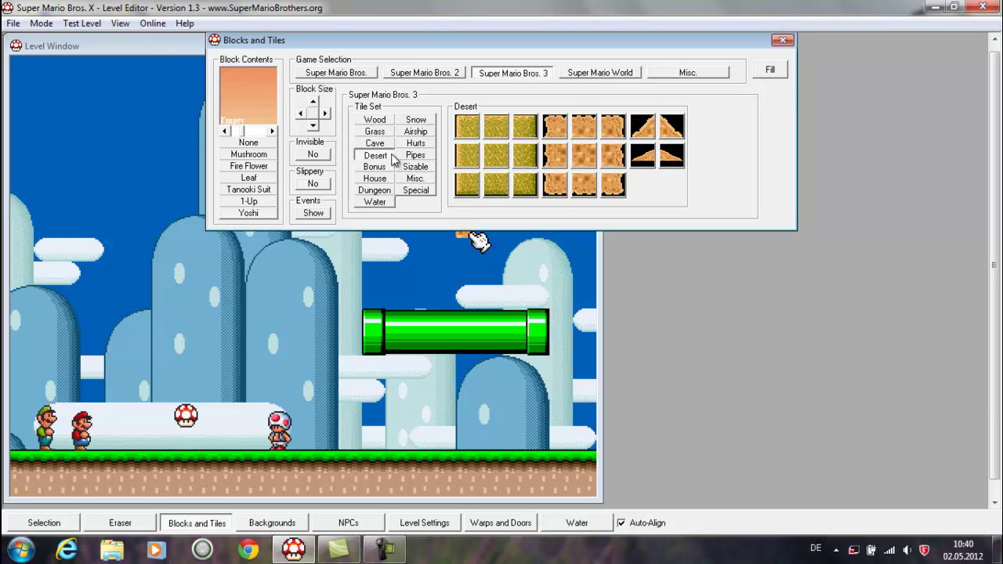
{"action": "left_click", "coordinate": [376, 132]}
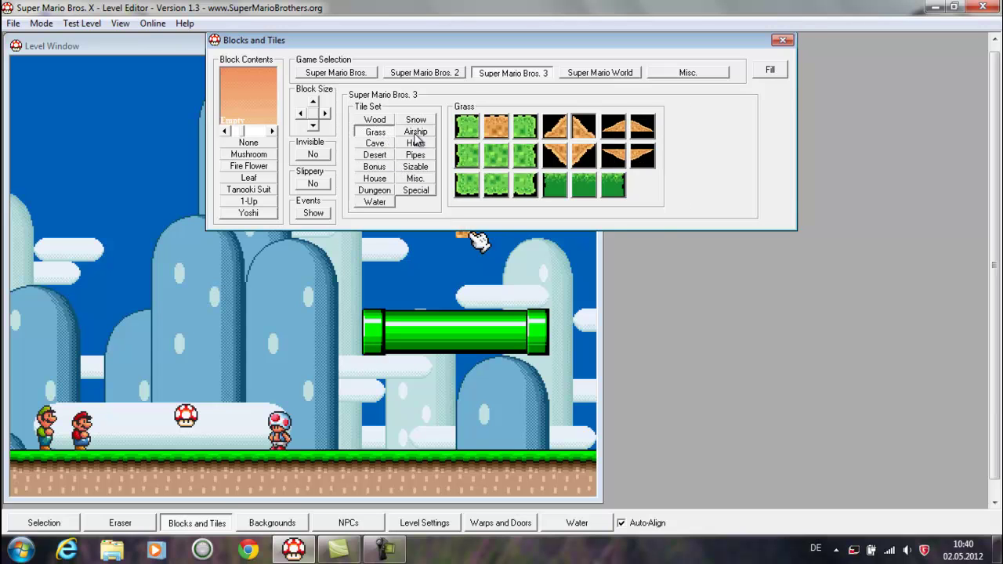
{"action": "left_click", "coordinate": [404, 463]}
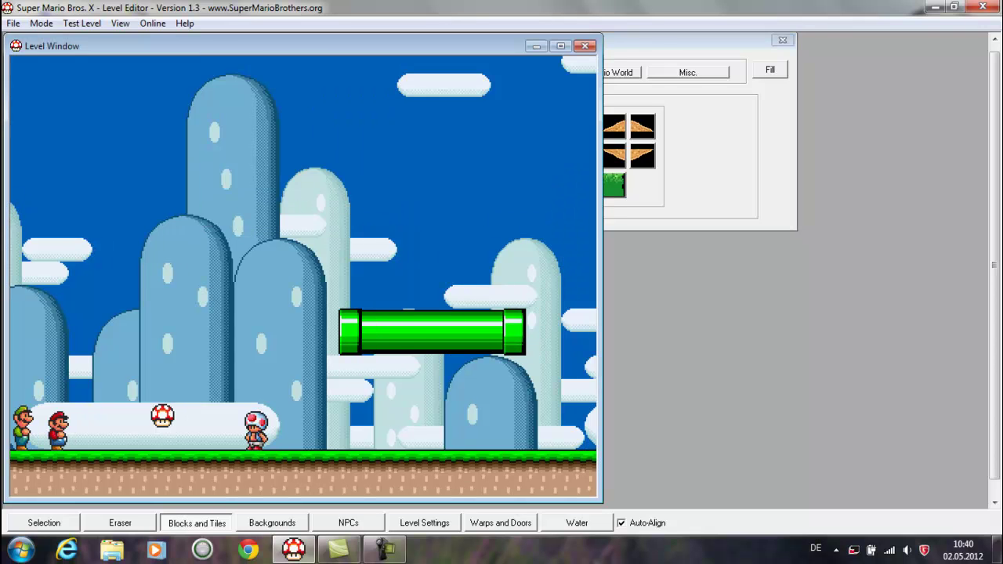
{"action": "left_click", "coordinate": [745, 175]}
{"action": "key", "text": "Right"}
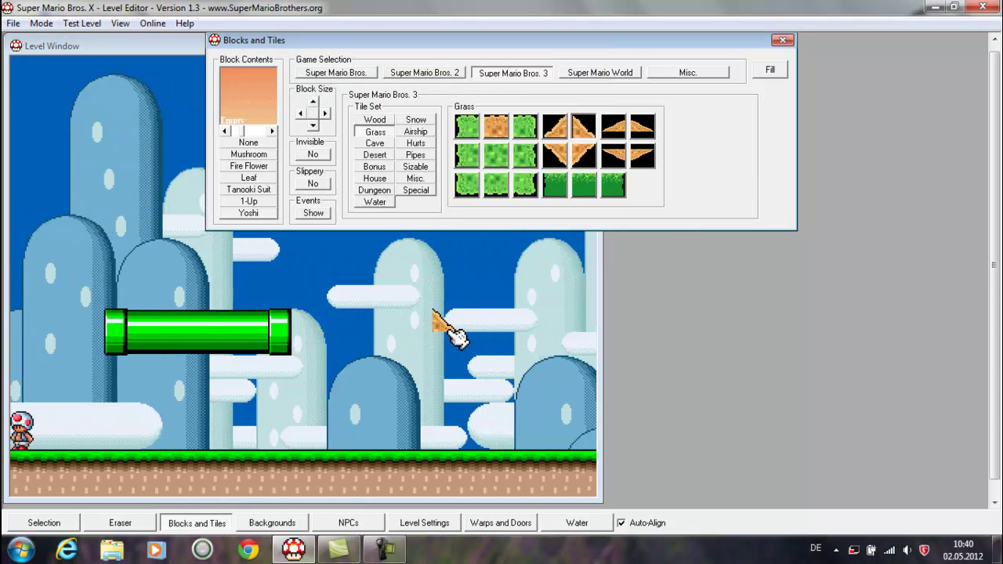
{"action": "key", "text": "Right"}
{"action": "key", "text": "Left"}
{"action": "key", "text": "Left"}
Step: Check the Super Mario Bros. 3 Special, Sizable and Misc. blocks for custom graphics and close the block palette
{"action": "left_click", "coordinate": [399, 193]}
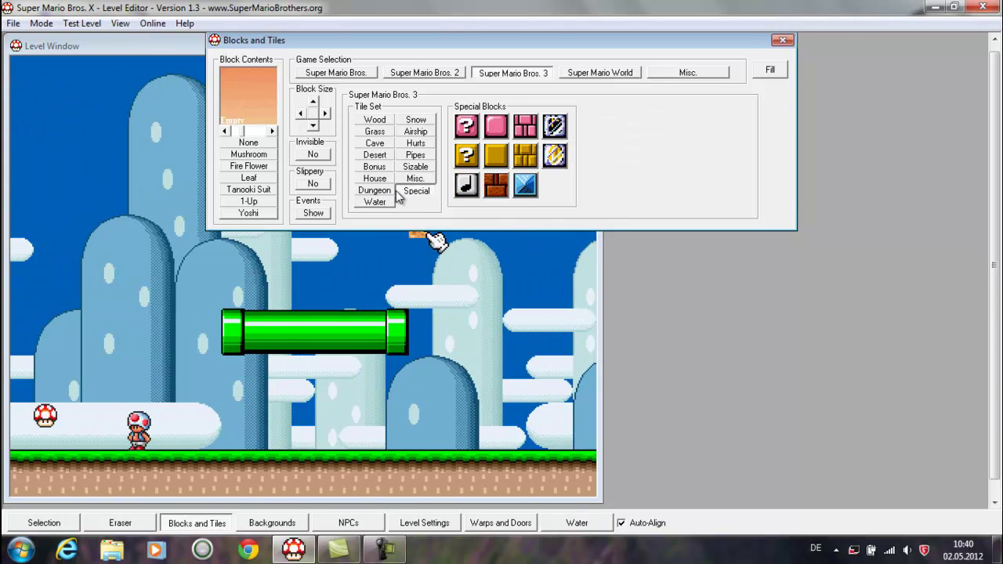
{"action": "left_click", "coordinate": [477, 135]}
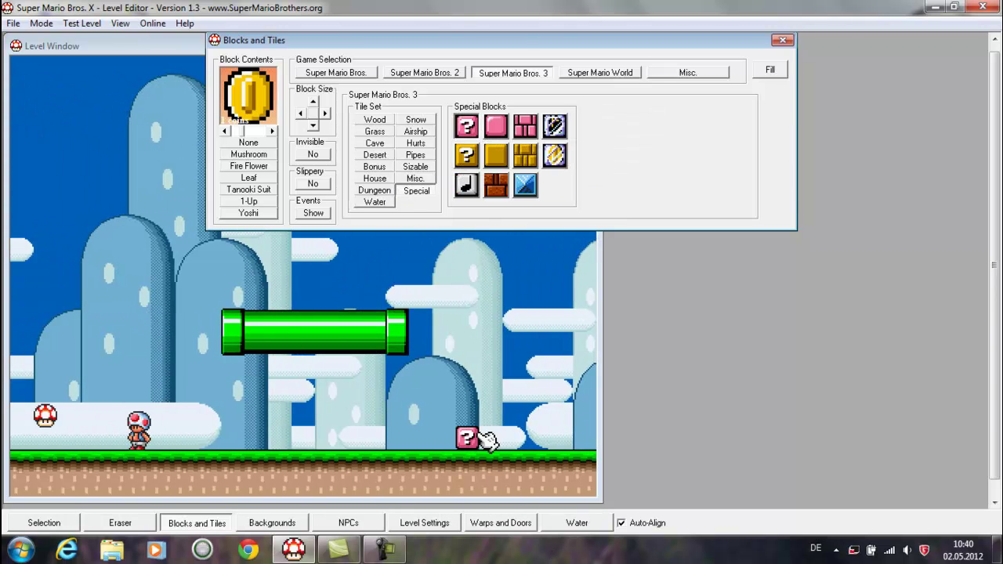
{"action": "left_click", "coordinate": [497, 127]}
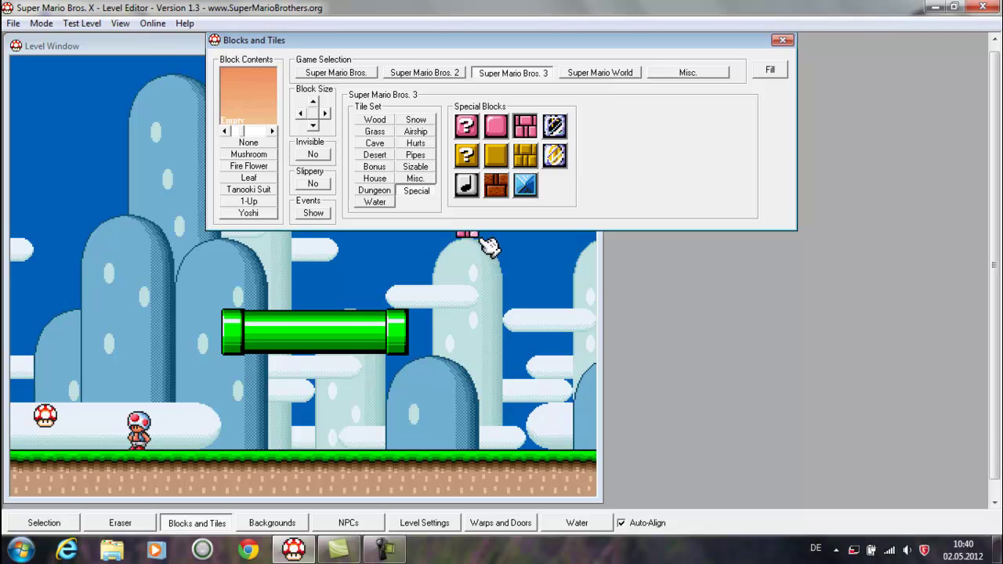
{"action": "left_click", "coordinate": [415, 166]}
{"action": "left_click", "coordinate": [409, 179]}
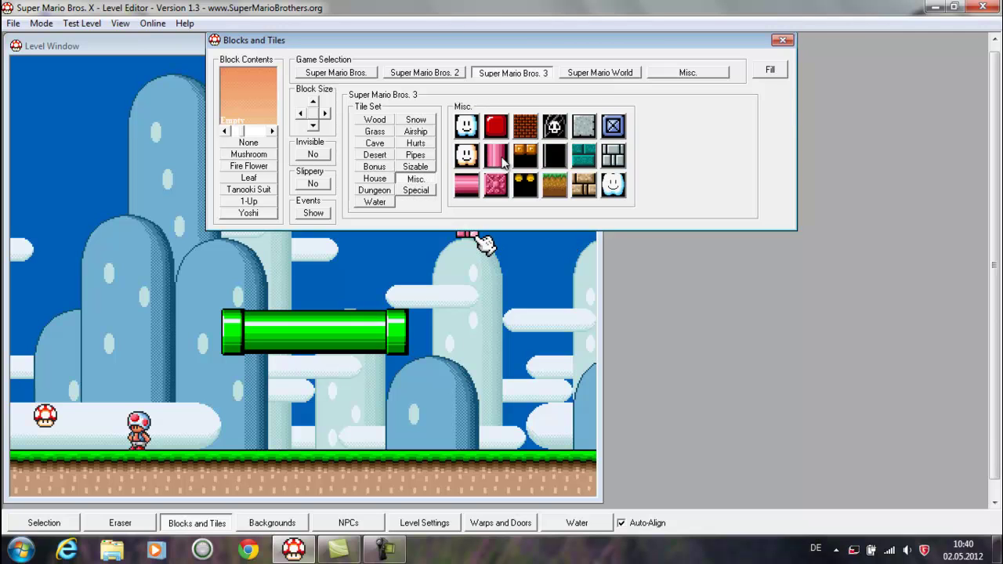
{"action": "left_click", "coordinate": [780, 43]}
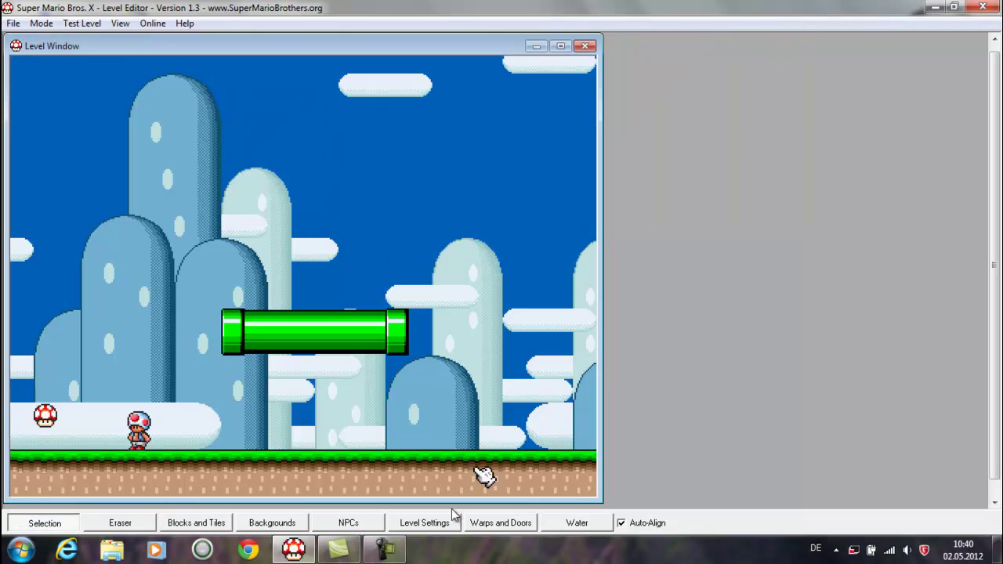
Step: View the SMB3 and SMB non-player characters and return to selection mode
{"action": "left_click", "coordinate": [333, 525]}
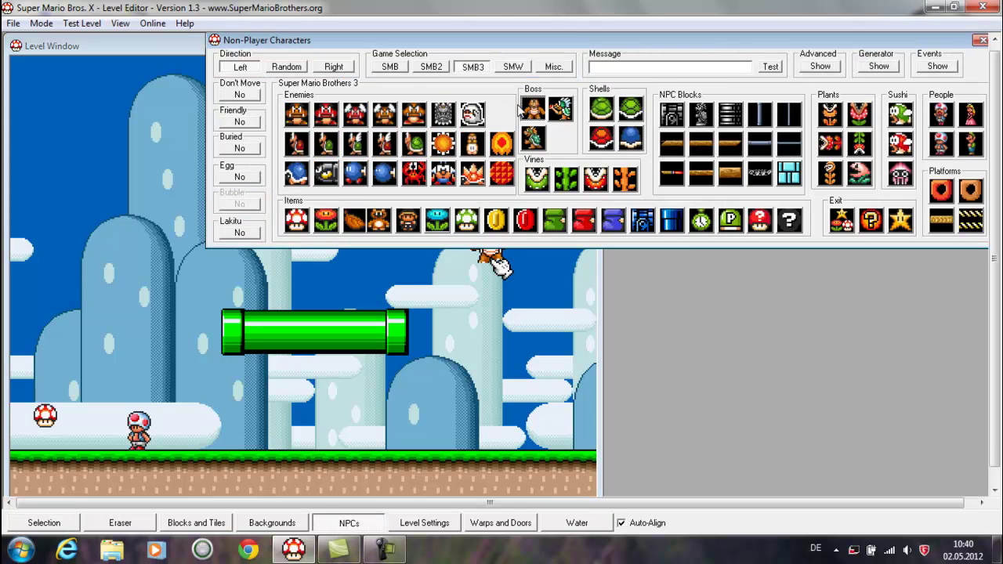
{"action": "left_click", "coordinate": [391, 68]}
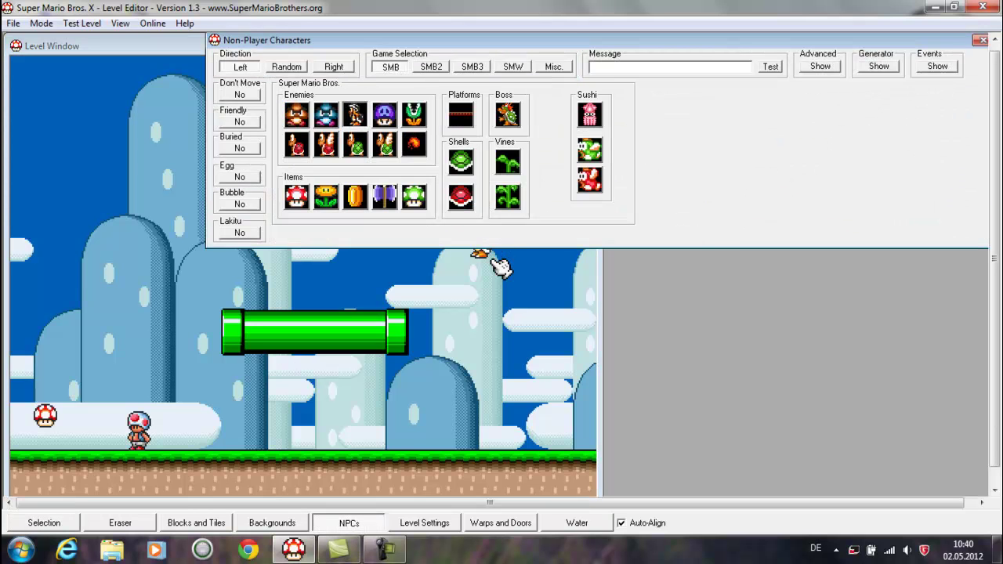
{"action": "right_click", "coordinate": [407, 409]}
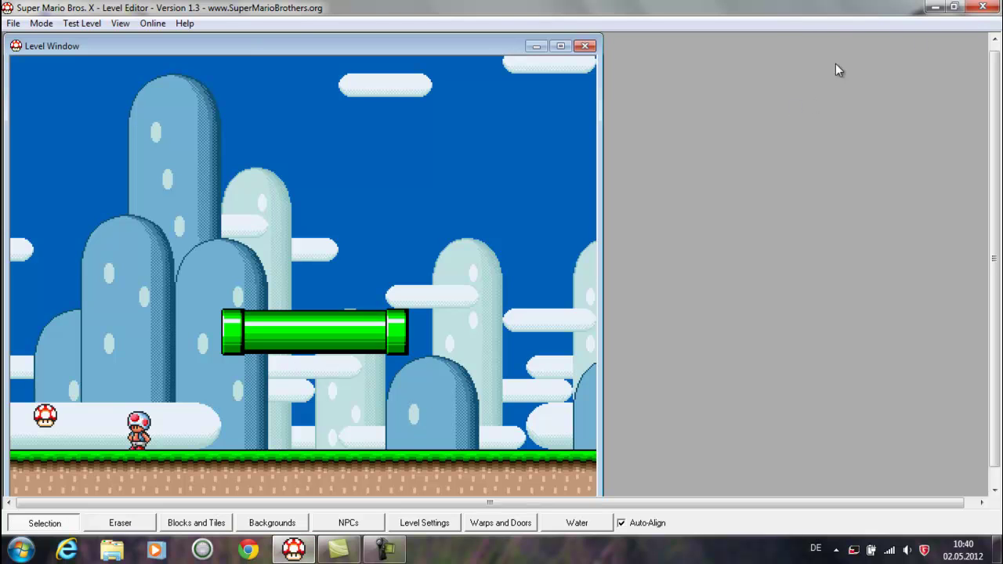
Step: Switch to Windows Explorer and look over the graphics in the Events folder under SMBX worlds, Tutorial on Data (D:)
{"action": "left_click", "coordinate": [936, 7]}
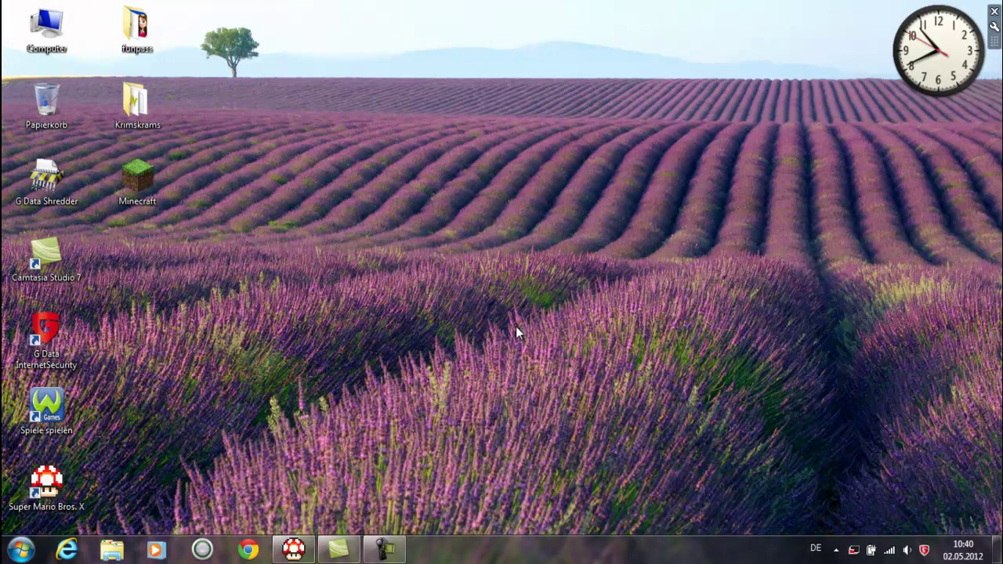
{"action": "left_click", "coordinate": [112, 550]}
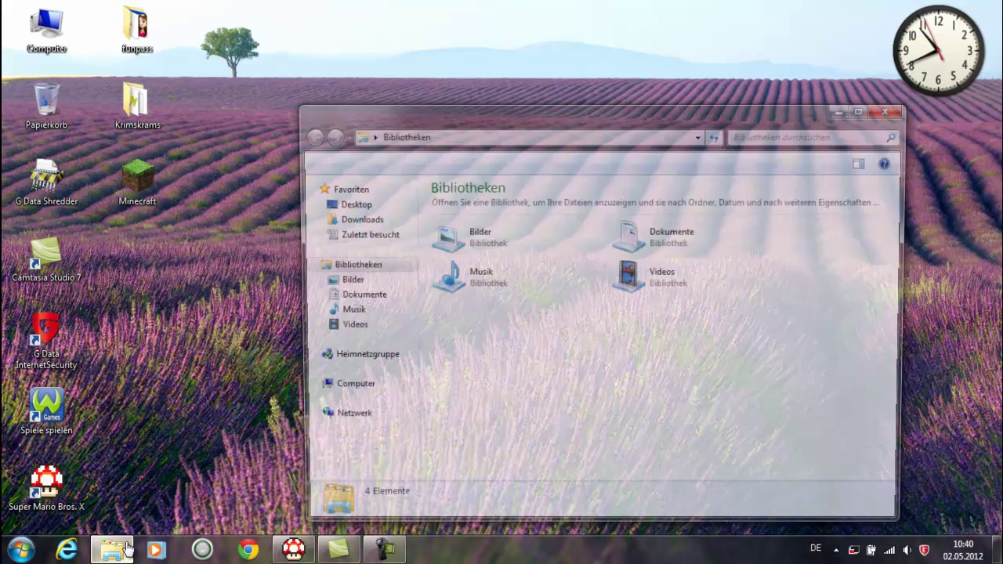
{"action": "left_click", "coordinate": [306, 388]}
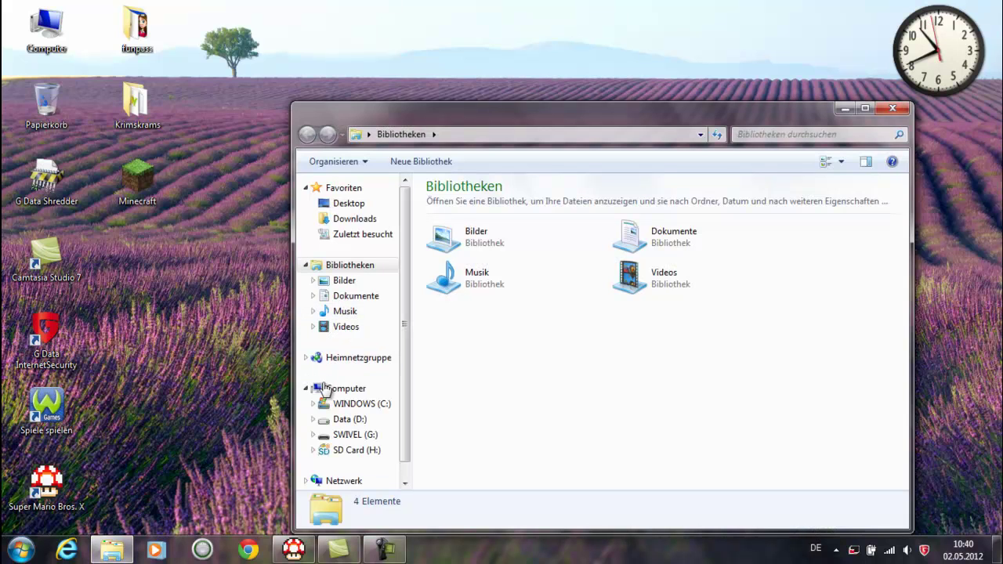
{"action": "left_click", "coordinate": [331, 425]}
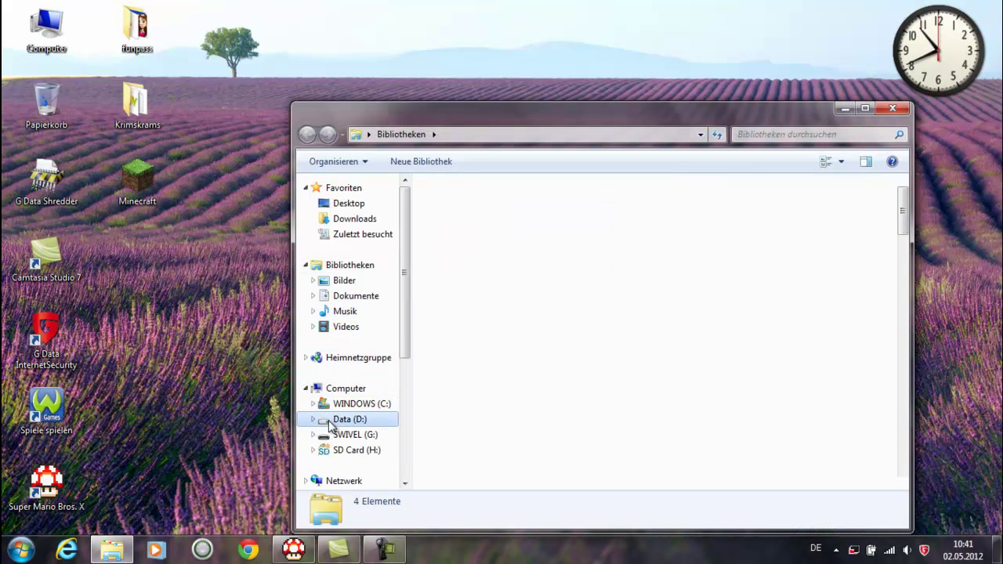
{"action": "double_click", "coordinate": [473, 327]}
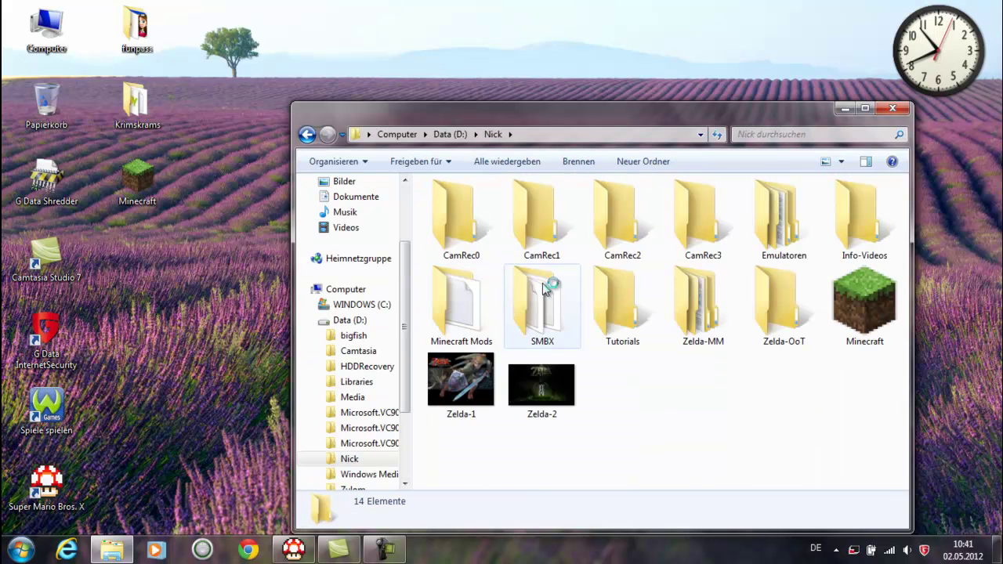
{"action": "double_click", "coordinate": [539, 298]}
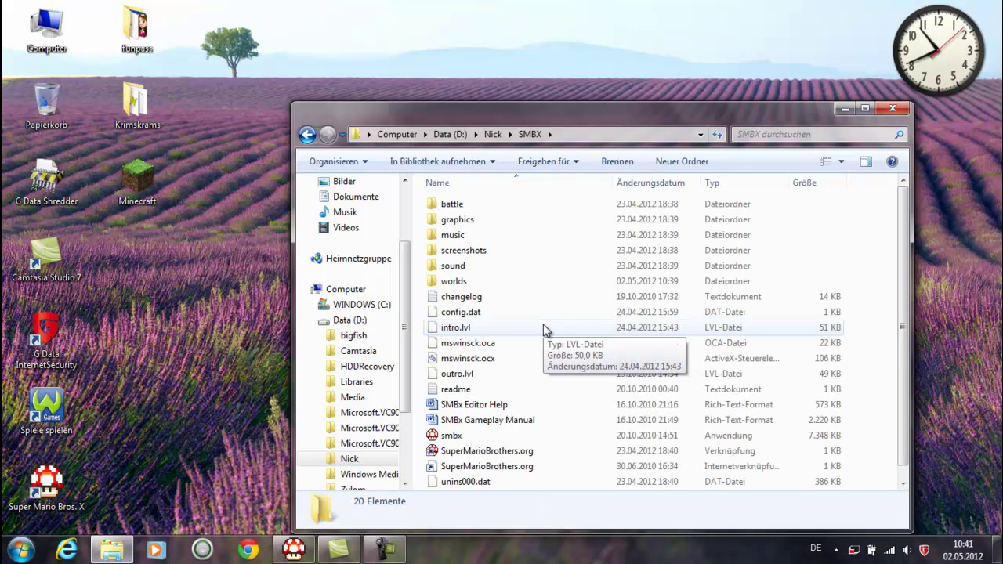
{"action": "double_click", "coordinate": [452, 282]}
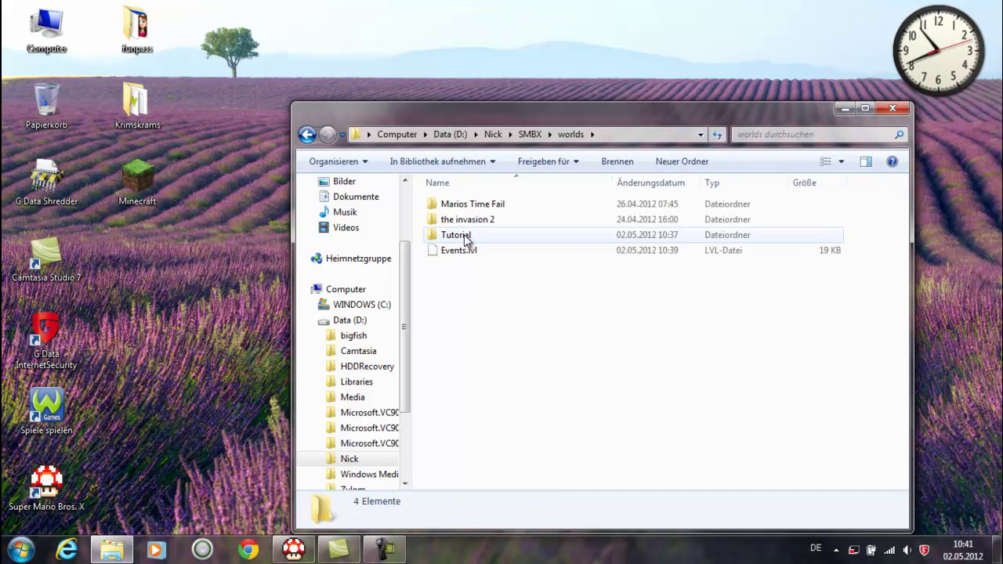
{"action": "left_click", "coordinate": [455, 233]}
{"action": "double_click", "coordinate": [457, 233]}
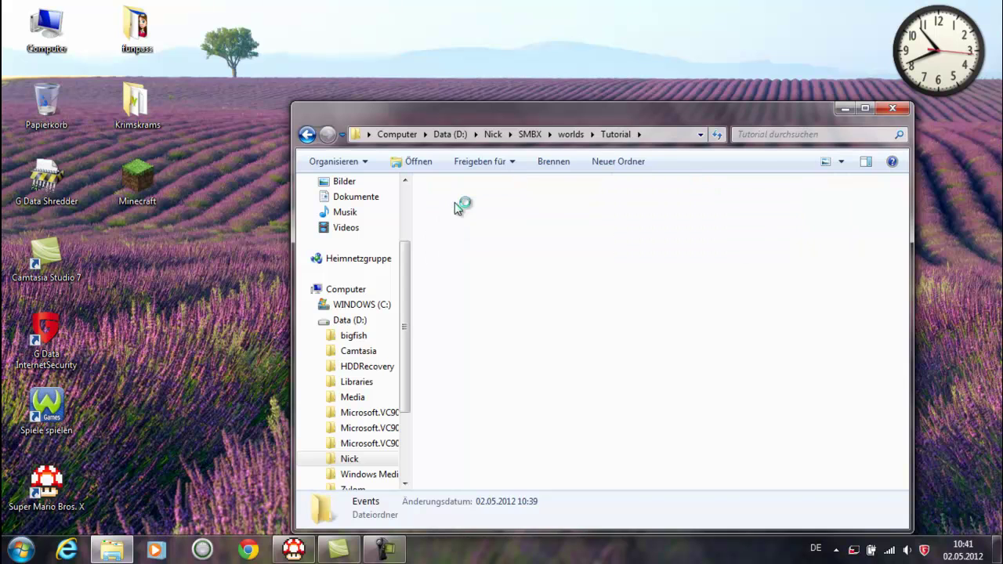
{"action": "scroll", "coordinate": [561, 443], "scroll_direction": "down", "scroll_amount": 3}
{"action": "scroll", "coordinate": [562, 439], "scroll_direction": "up", "scroll_amount": 3}
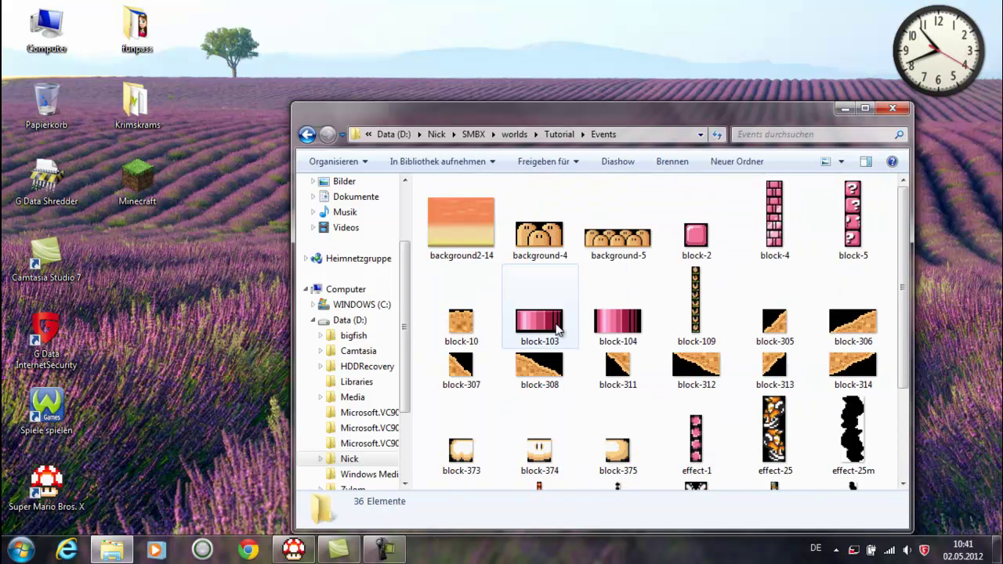
Step: Examine the background, block, effect and NPC graphics in the Events folder, including the details of background2-14
{"action": "scroll", "coordinate": [643, 352], "scroll_direction": "down", "scroll_amount": 3}
{"action": "scroll", "coordinate": [642, 353], "scroll_direction": "up", "scroll_amount": 3}
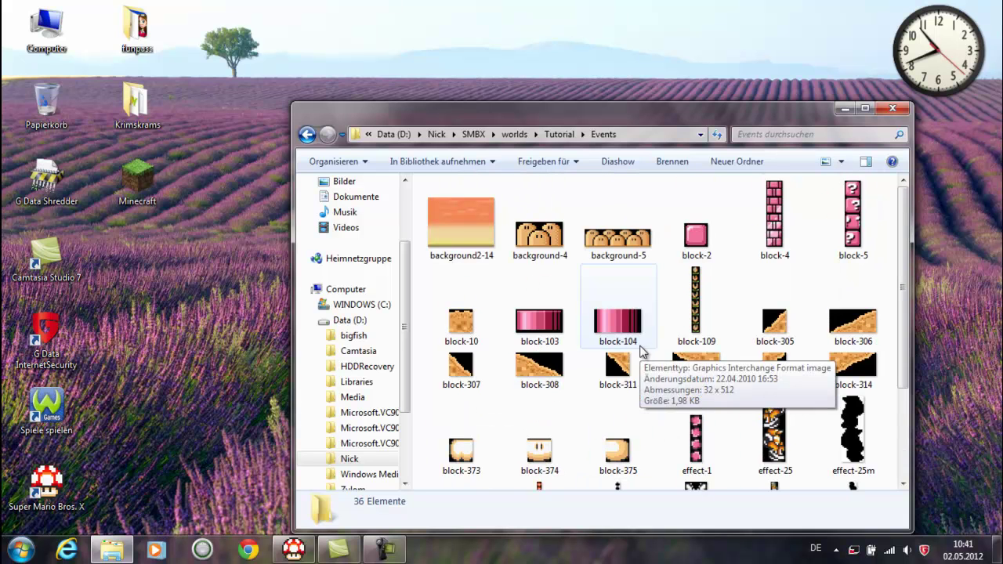
{"action": "left_click", "coordinate": [488, 237]}
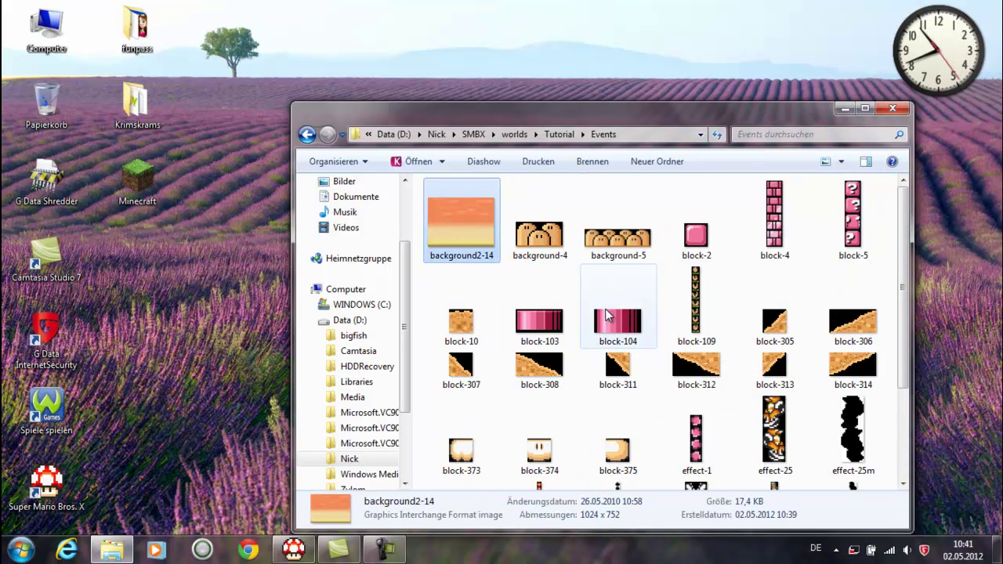
{"action": "scroll", "coordinate": [560, 274], "scroll_direction": "down", "scroll_amount": 3}
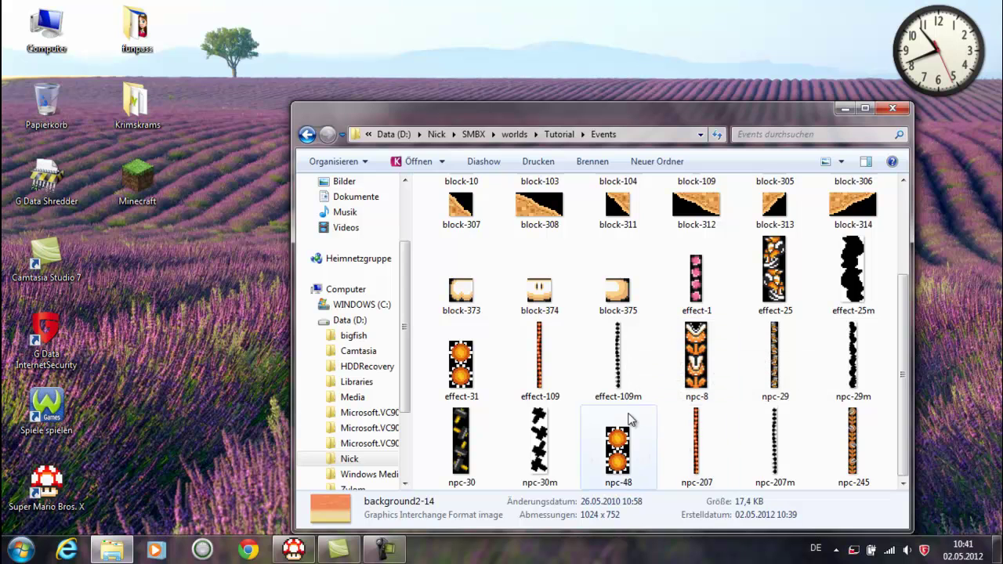
{"action": "scroll", "coordinate": [633, 420], "scroll_direction": "up", "scroll_amount": 3}
{"action": "scroll", "coordinate": [642, 419], "scroll_direction": "down", "scroll_amount": 3}
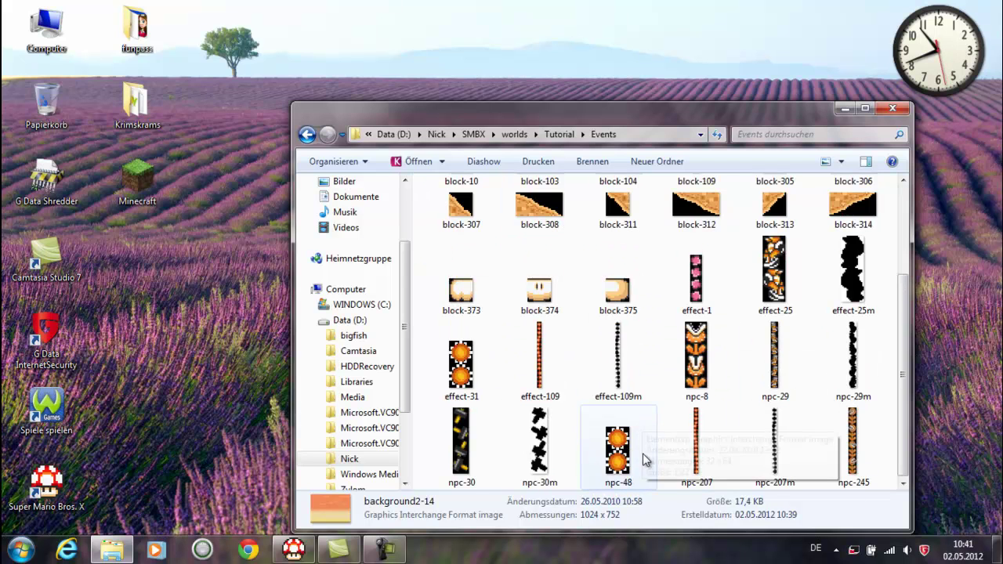
{"action": "scroll", "coordinate": [644, 453], "scroll_direction": "up", "scroll_amount": 3}
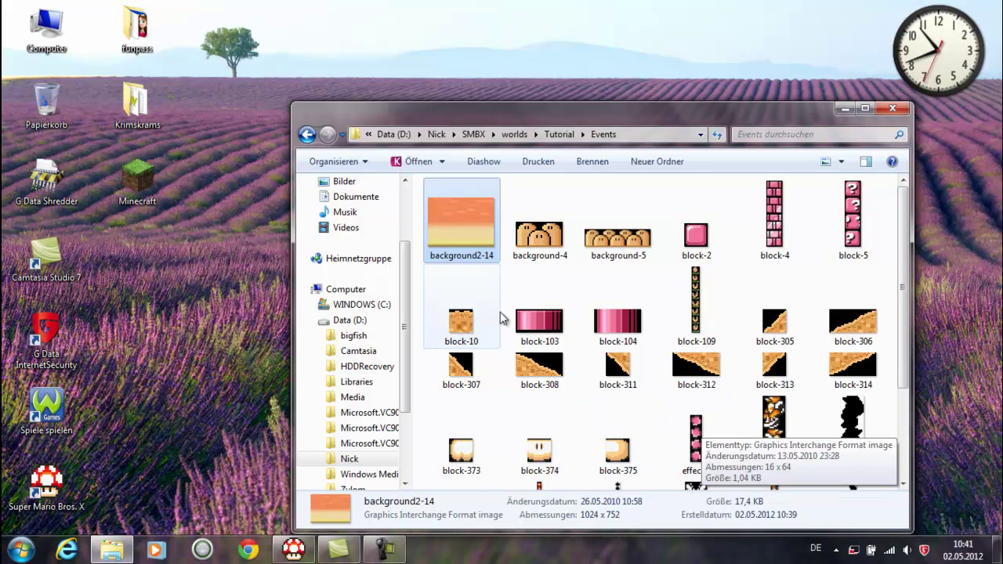
{"action": "scroll", "coordinate": [544, 331], "scroll_direction": "down", "scroll_amount": 2}
{"action": "scroll", "coordinate": [576, 410], "scroll_direction": "up", "scroll_amount": 2}
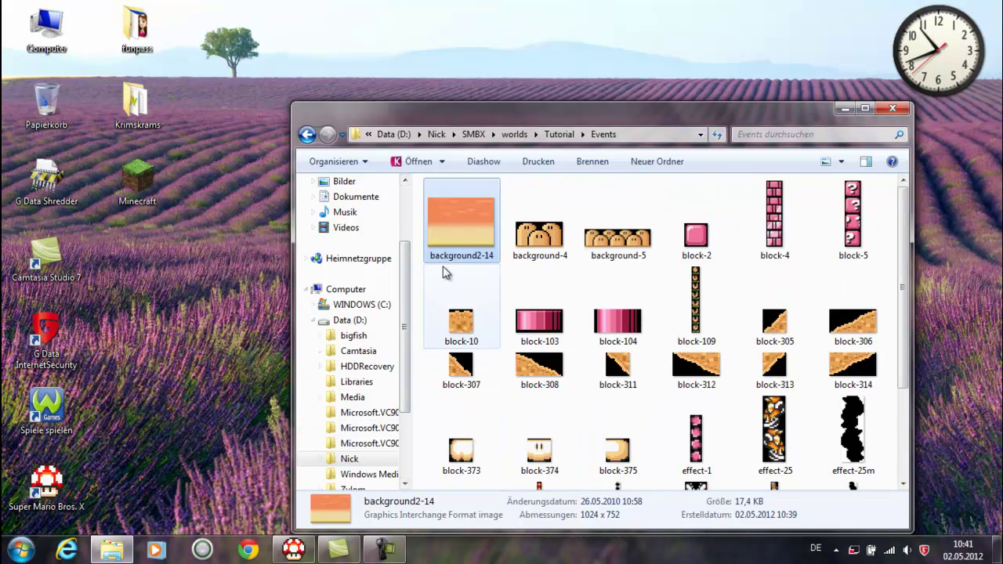
Step: Go back up to the SMBX folder and open the block folder inside graphics
{"action": "left_click", "coordinate": [308, 135]}
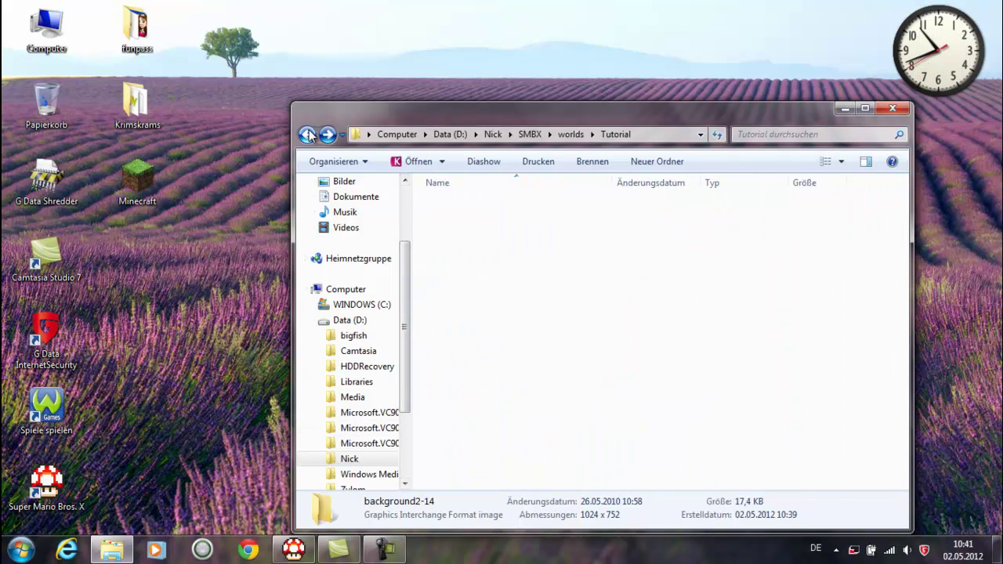
{"action": "left_click", "coordinate": [309, 135]}
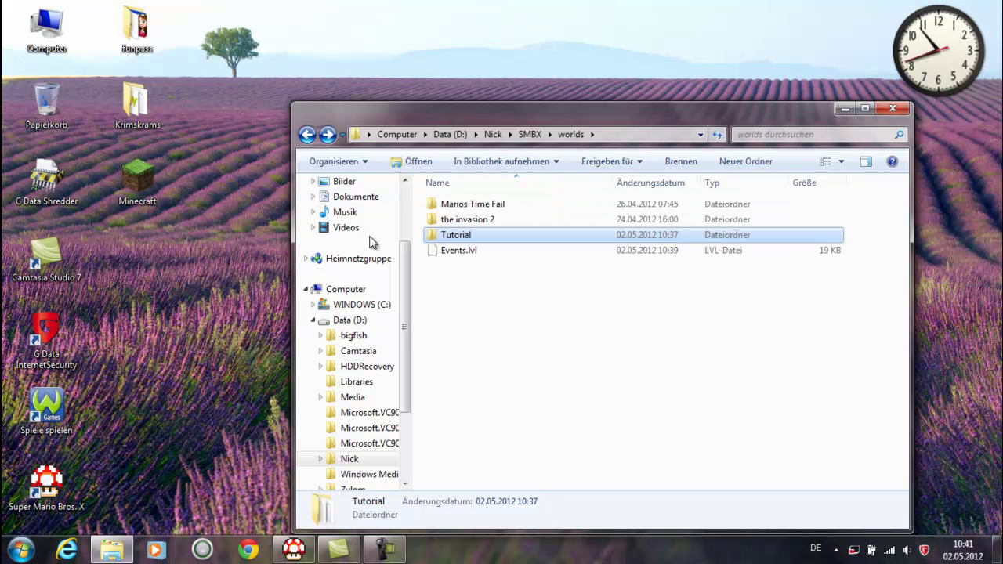
{"action": "left_click", "coordinate": [309, 135]}
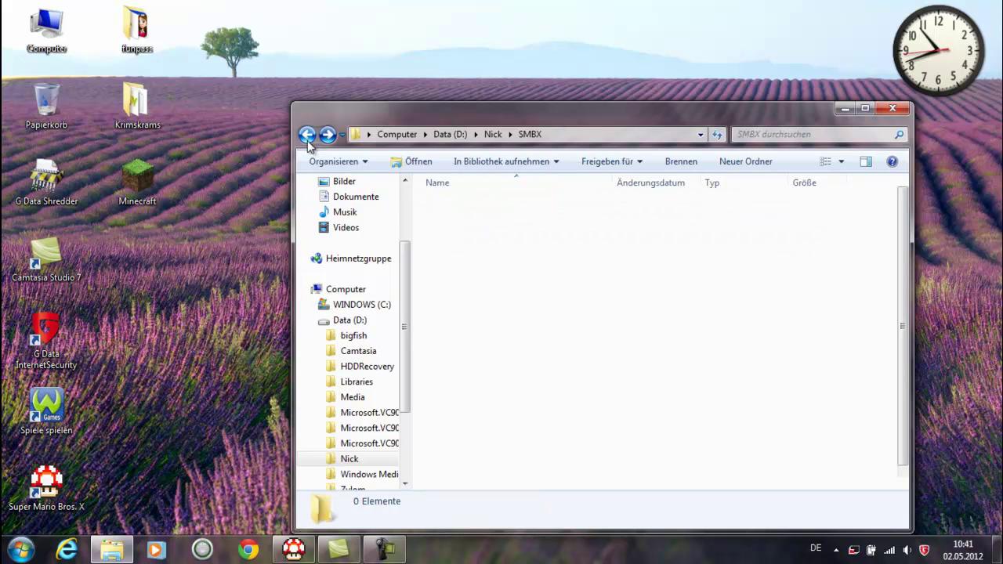
{"action": "double_click", "coordinate": [455, 220]}
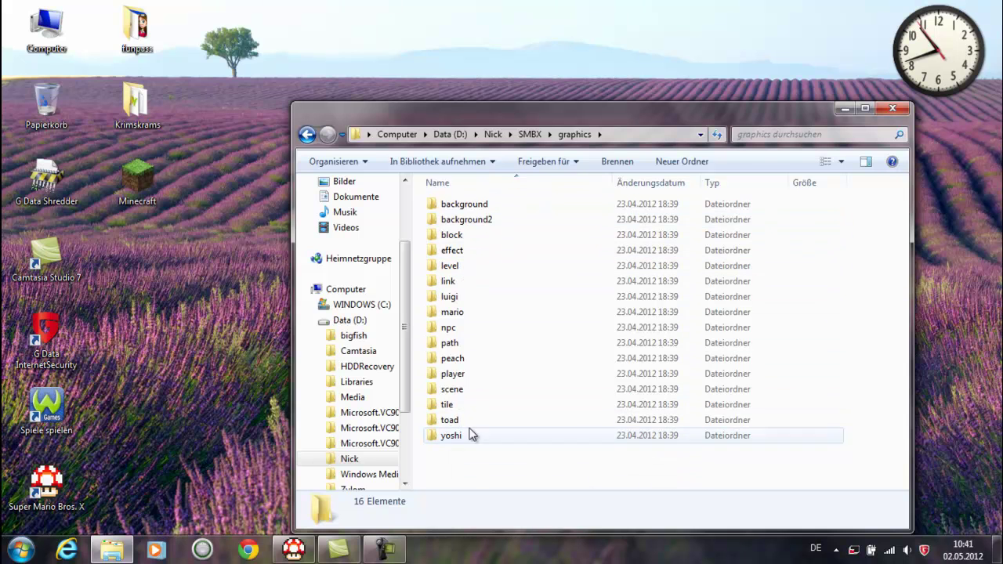
{"action": "left_click", "coordinate": [452, 237]}
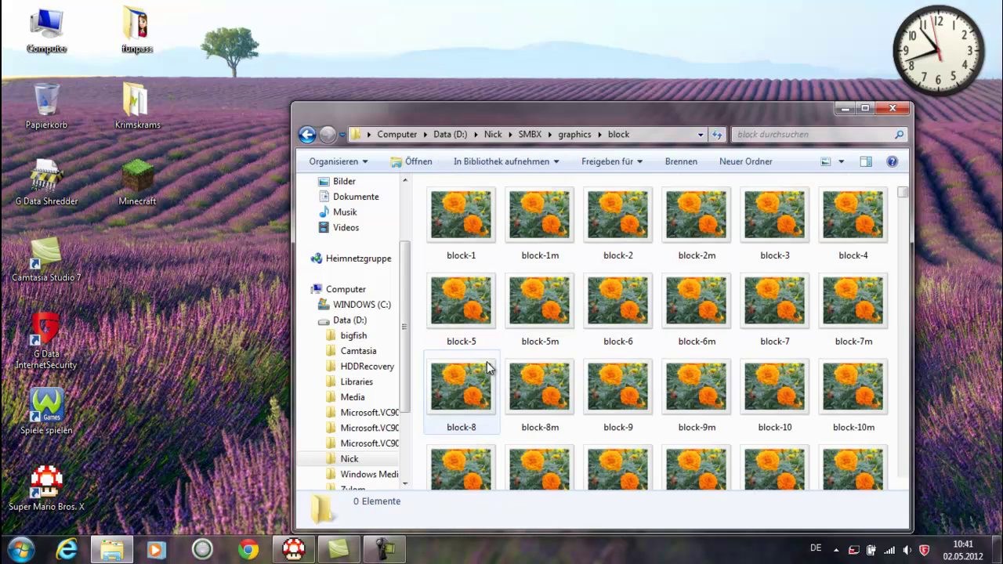
Step: Browse the default block graphics and inspect the grass tile block-9
{"action": "scroll", "coordinate": [504, 400], "scroll_direction": "down", "scroll_amount": 7}
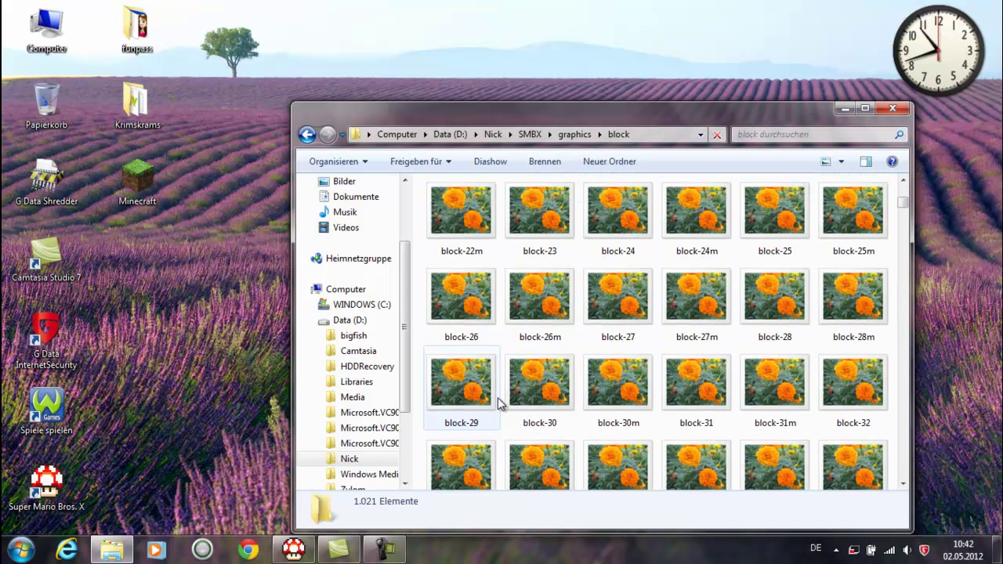
{"action": "scroll", "coordinate": [500, 401], "scroll_direction": "up", "scroll_amount": 5}
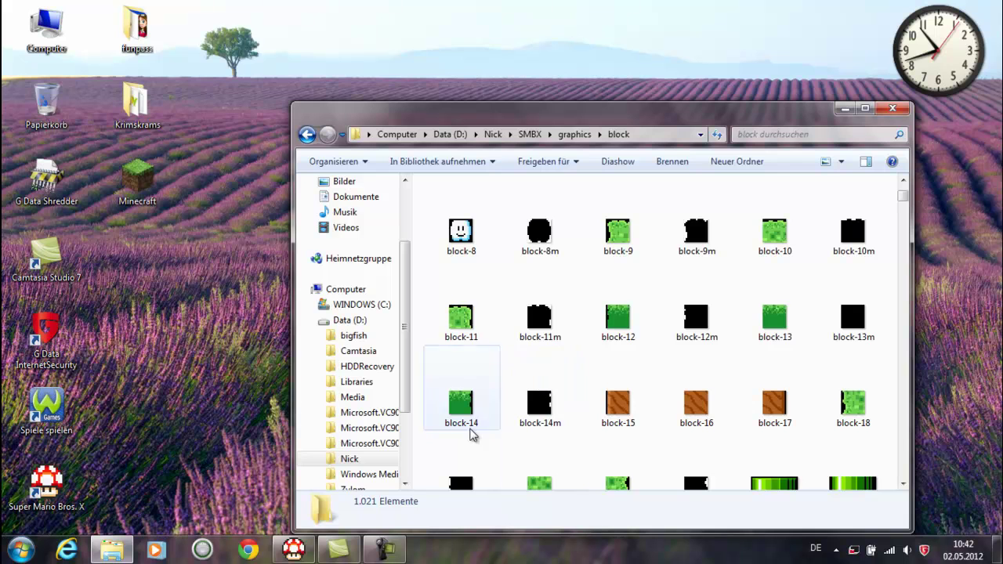
{"action": "left_click", "coordinate": [619, 231]}
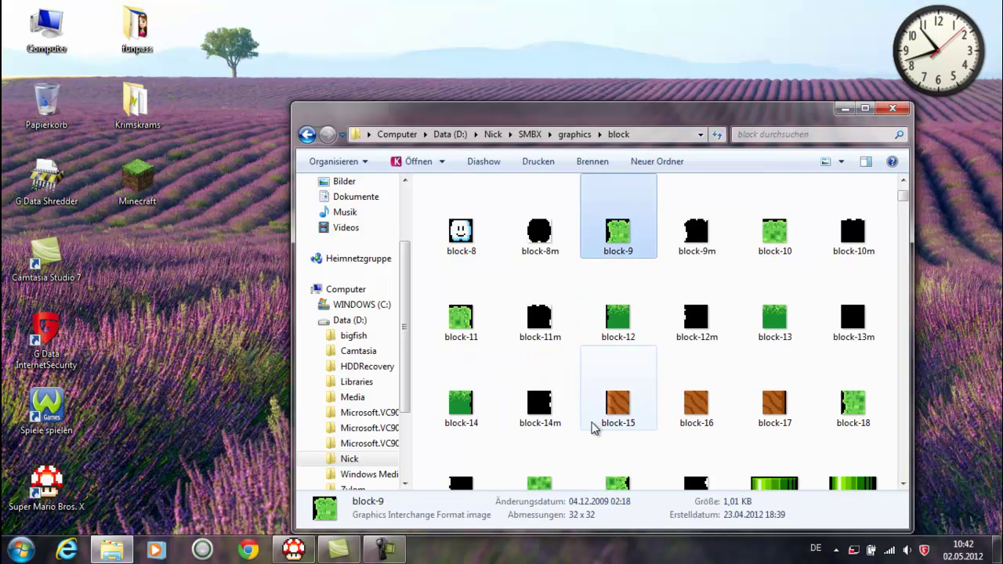
{"action": "scroll", "coordinate": [580, 446], "scroll_direction": "down", "scroll_amount": 6}
{"action": "scroll", "coordinate": [576, 466], "scroll_direction": "down", "scroll_amount": 12}
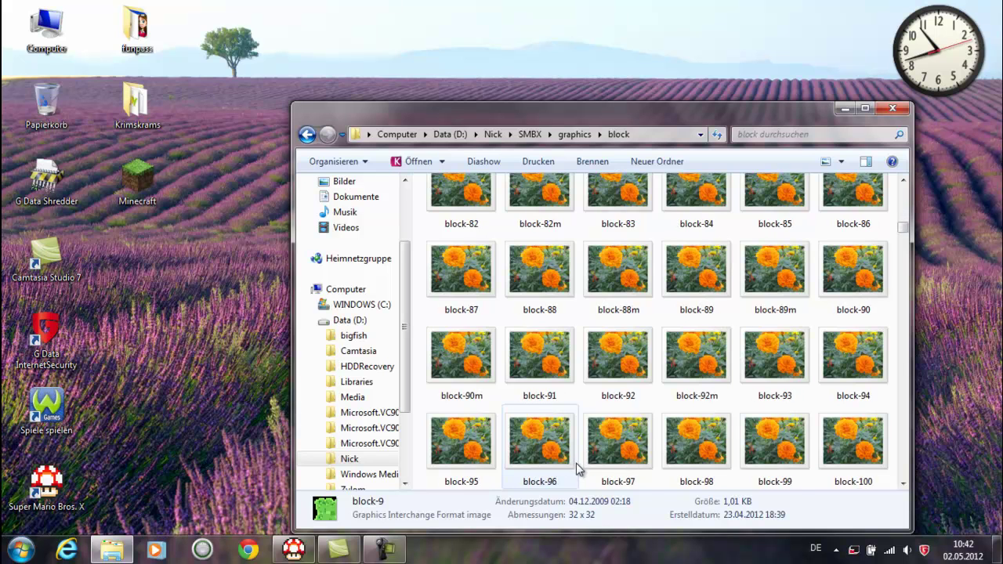
{"action": "scroll", "coordinate": [576, 466], "scroll_direction": "up", "scroll_amount": 18}
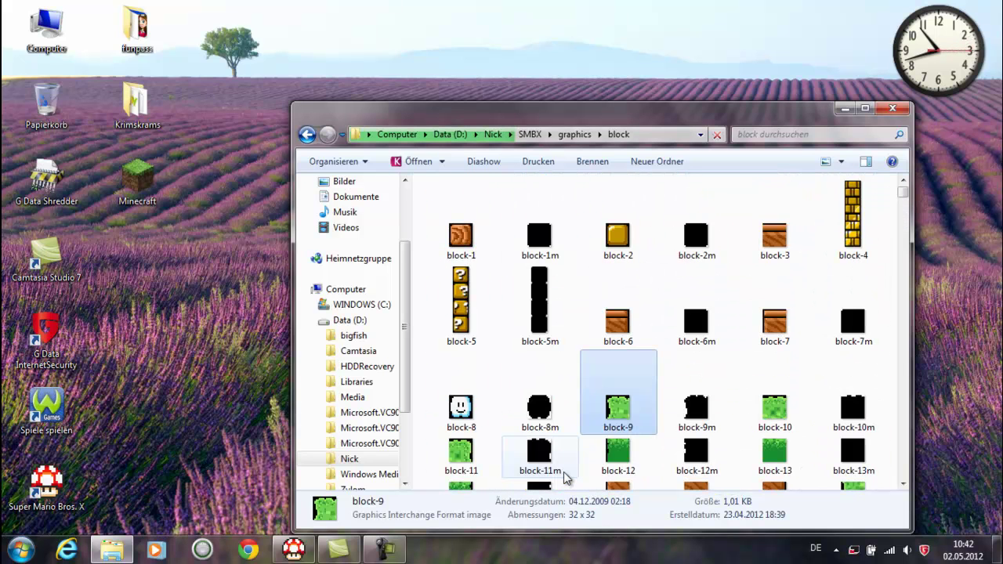
{"action": "scroll", "coordinate": [588, 466], "scroll_direction": "down", "scroll_amount": 2}
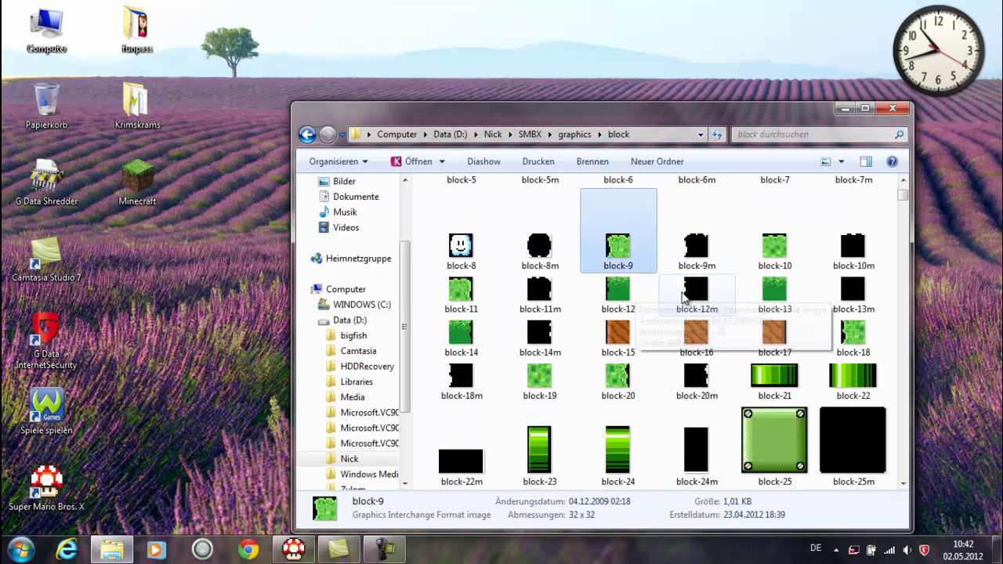
Step: Compare the block-9 image with its black counterpart block-9m
{"action": "left_click", "coordinate": [700, 261]}
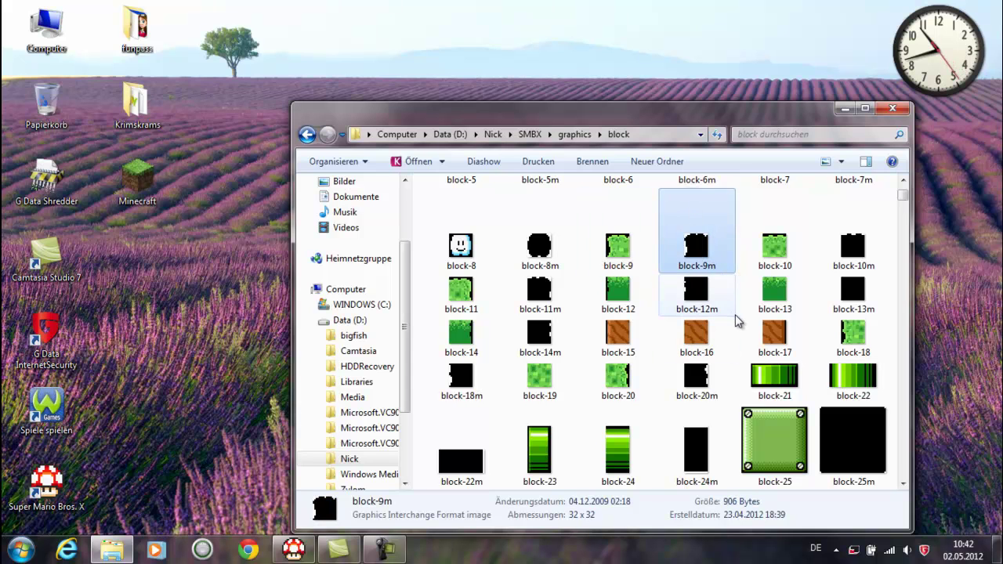
{"action": "mouse_move", "coordinate": [699, 247]}
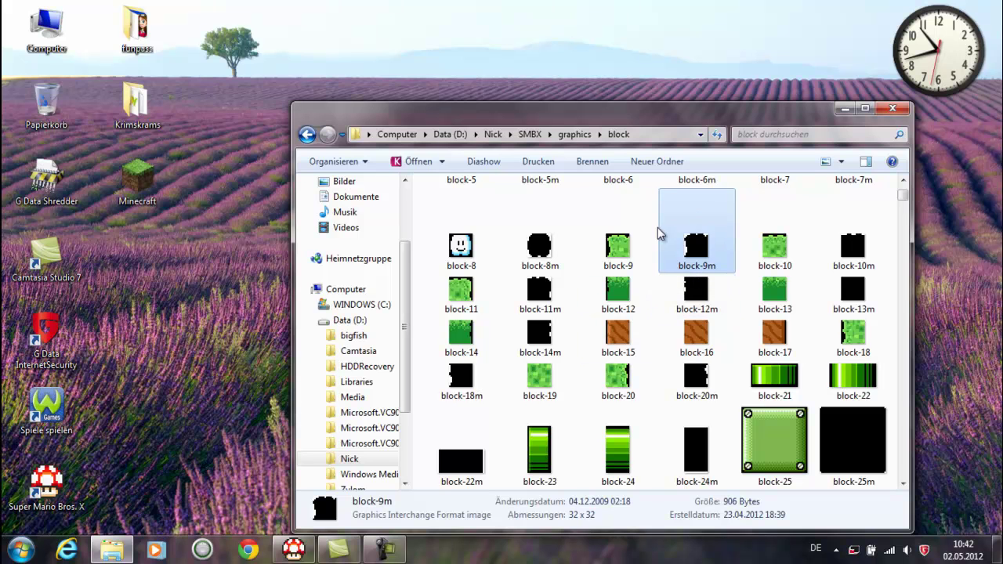
{"action": "left_click", "coordinate": [610, 251]}
{"action": "scroll", "coordinate": [611, 252], "scroll_direction": "up", "scroll_amount": 2}
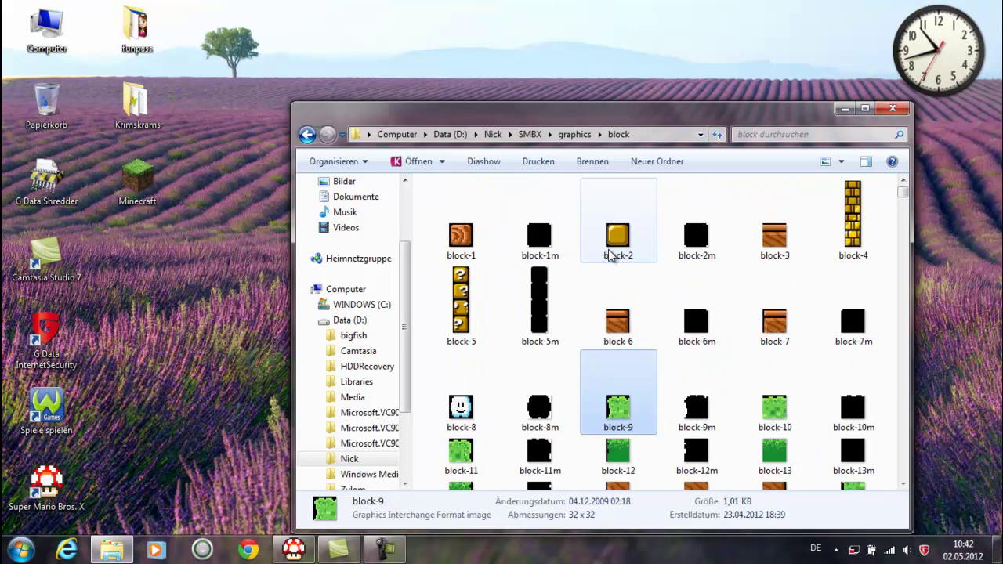
{"action": "left_click", "coordinate": [695, 421]}
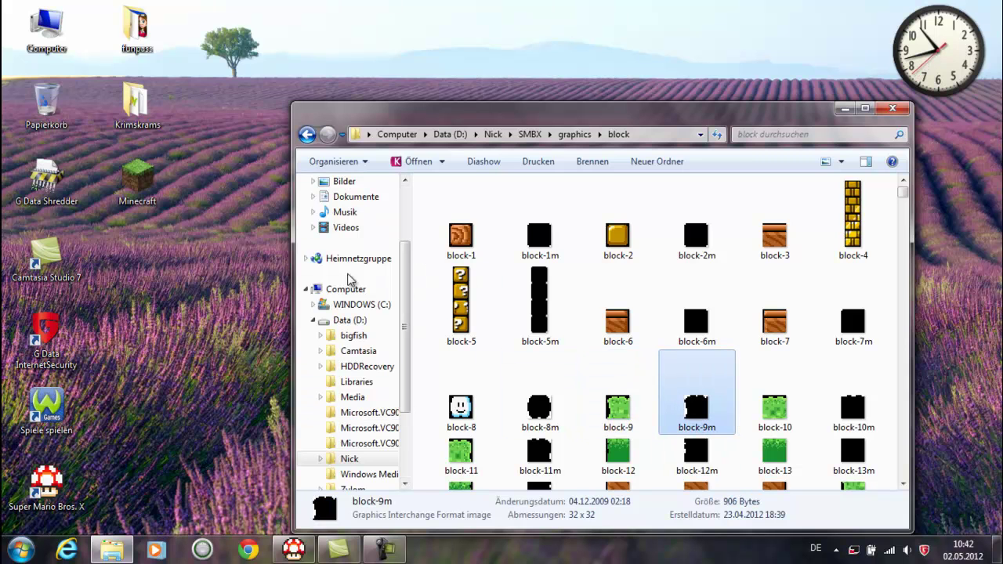
Step: Return to the SMBX folder and open the Events folder under worlds, Tutorial
{"action": "left_click", "coordinate": [306, 134]}
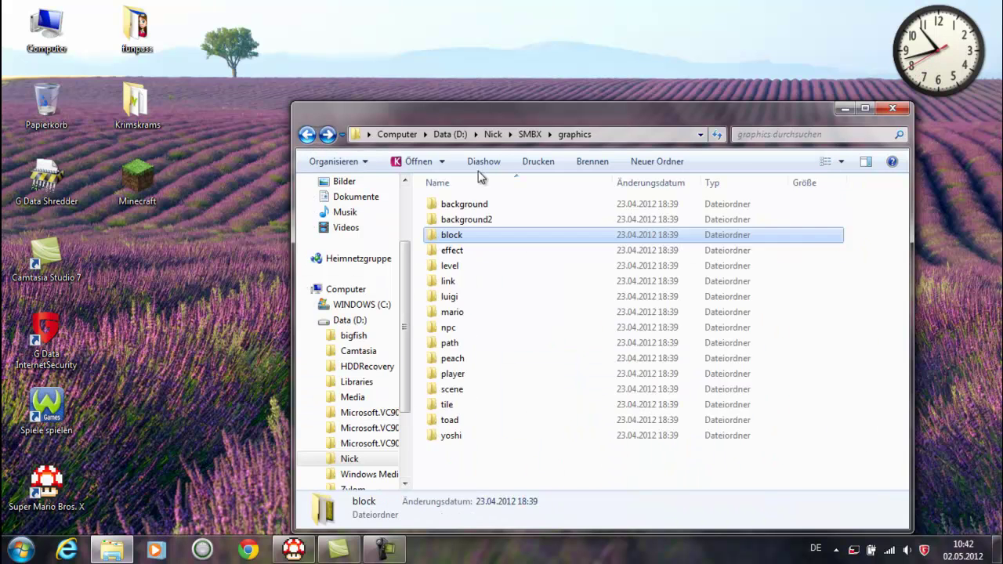
{"action": "left_click", "coordinate": [306, 134]}
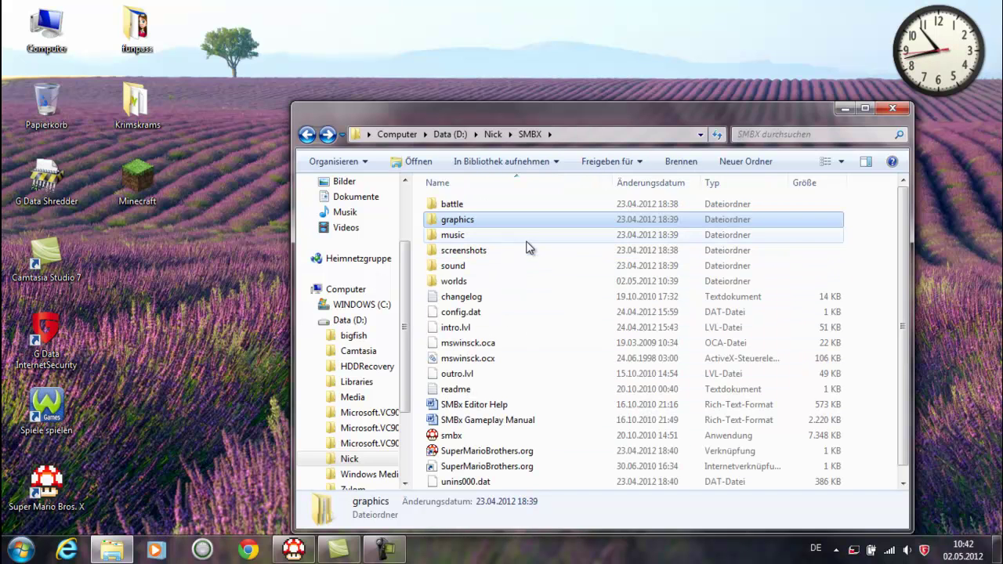
{"action": "double_click", "coordinate": [517, 282]}
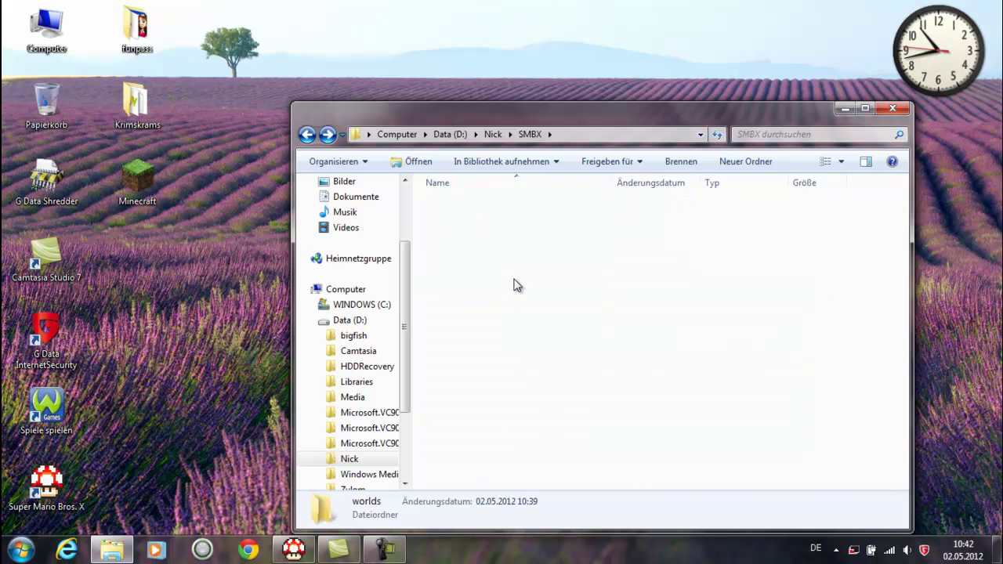
{"action": "double_click", "coordinate": [455, 235]}
{"action": "left_click", "coordinate": [462, 204]}
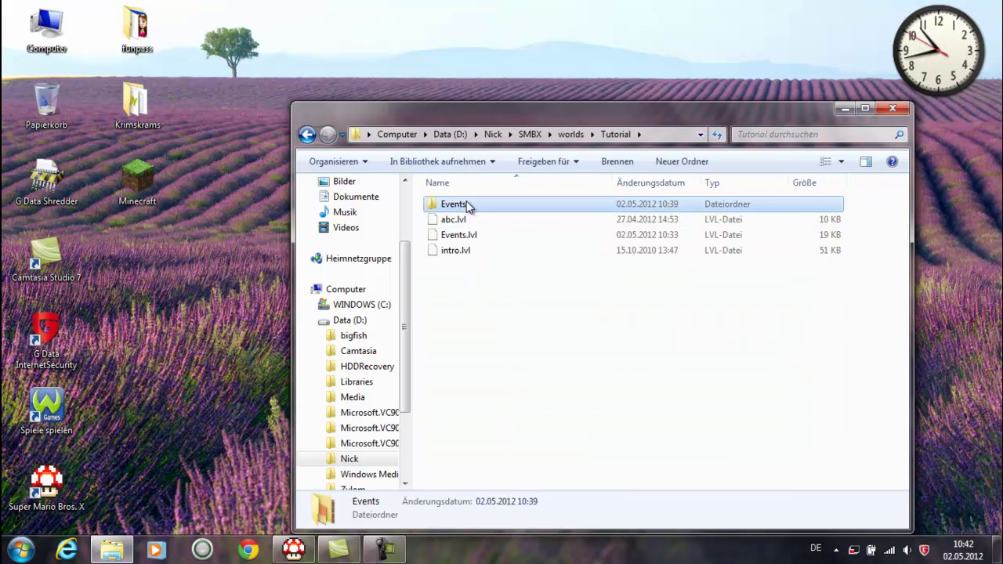
{"action": "double_click", "coordinate": [466, 202]}
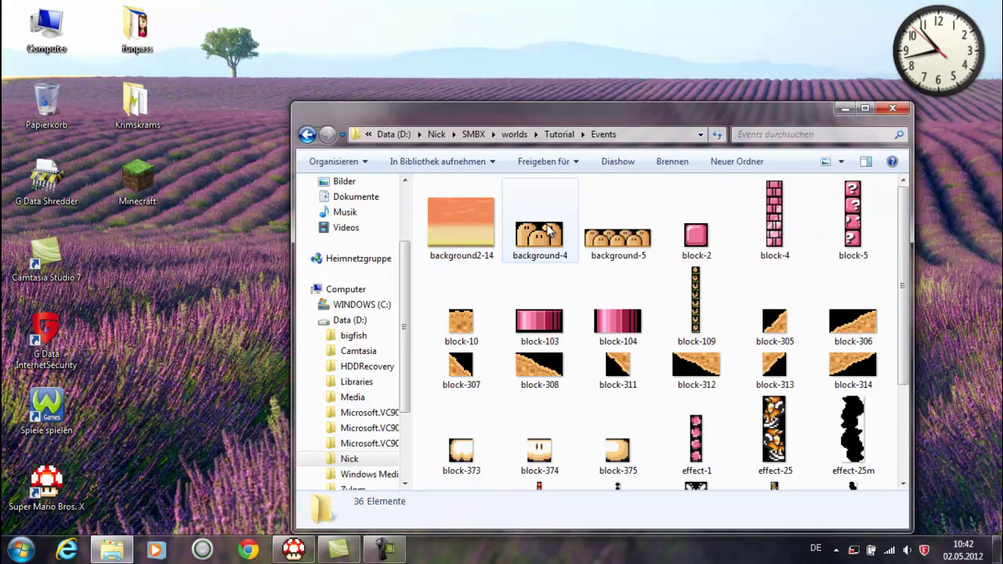
Step: Rename the block-10 graphic in the Events folder to block-9
{"action": "scroll", "coordinate": [531, 282], "scroll_direction": "down", "scroll_amount": 2}
{"action": "scroll", "coordinate": [520, 282], "scroll_direction": "up", "scroll_amount": 2}
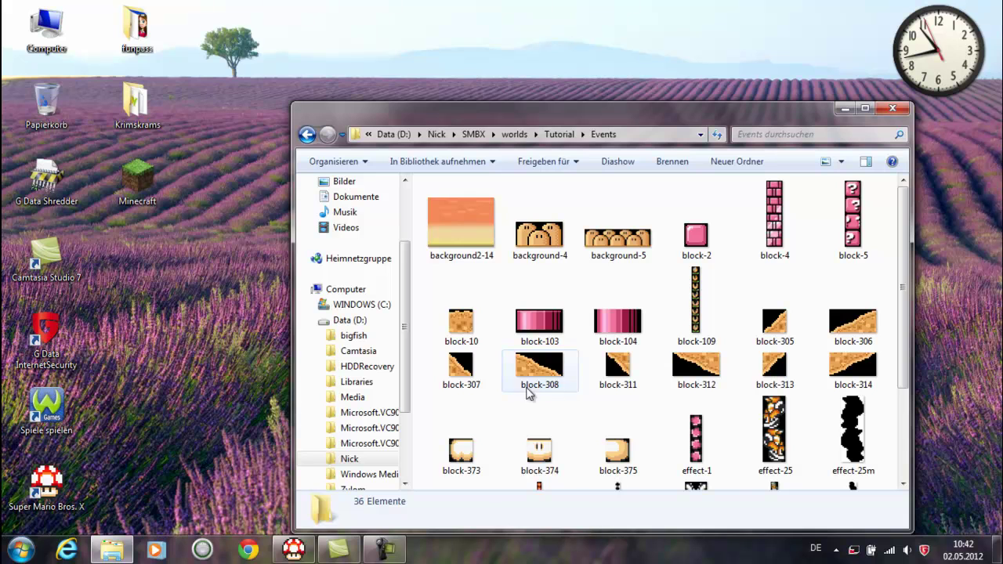
{"action": "left_click", "coordinate": [449, 318]}
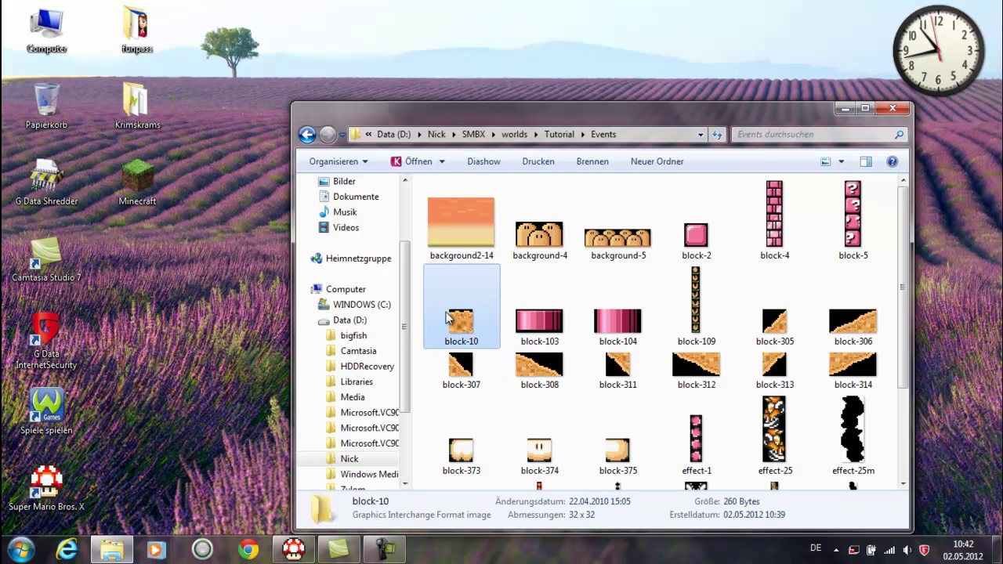
{"action": "right_click", "coordinate": [447, 313]}
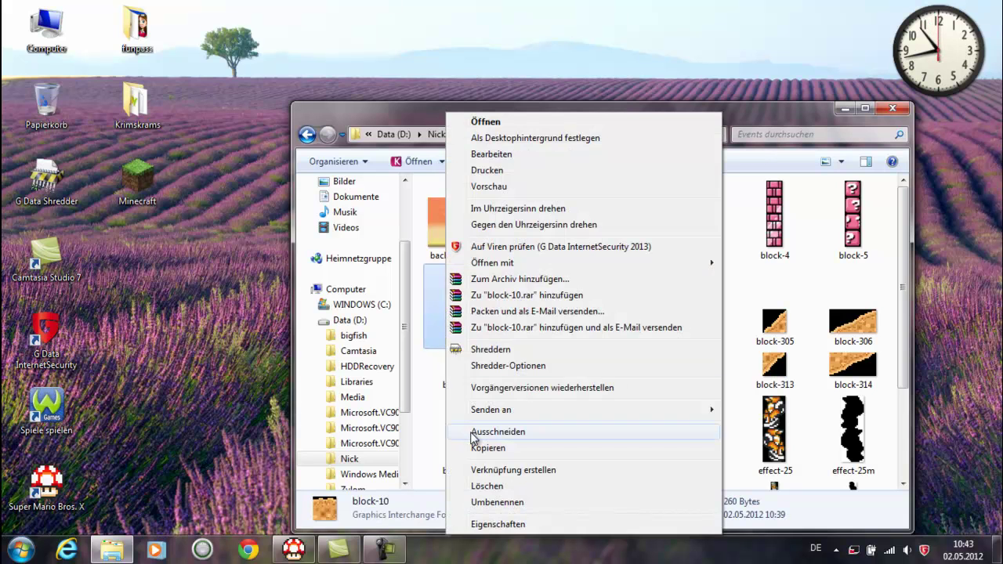
{"action": "left_click", "coordinate": [477, 503]}
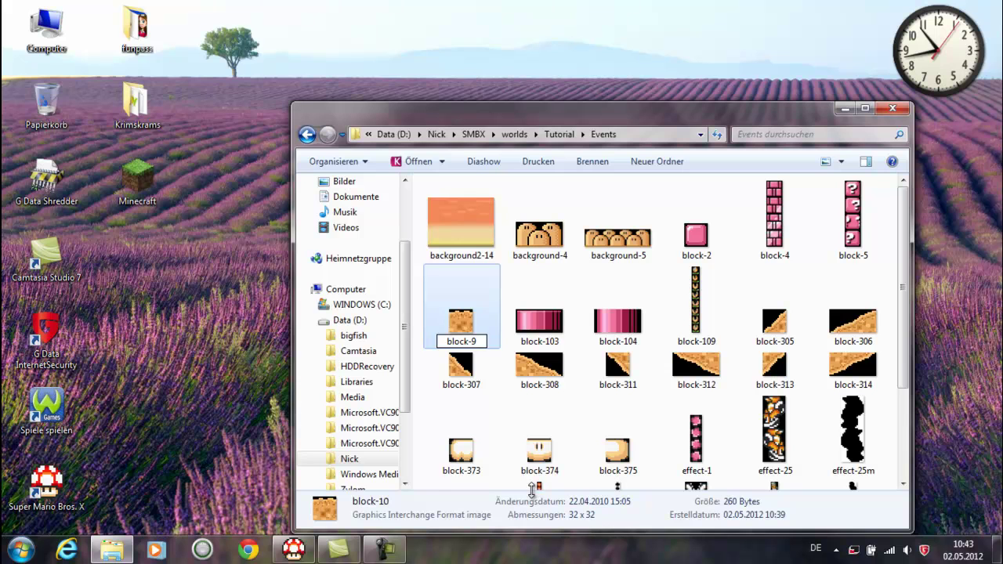
{"action": "key", "text": "Return"}
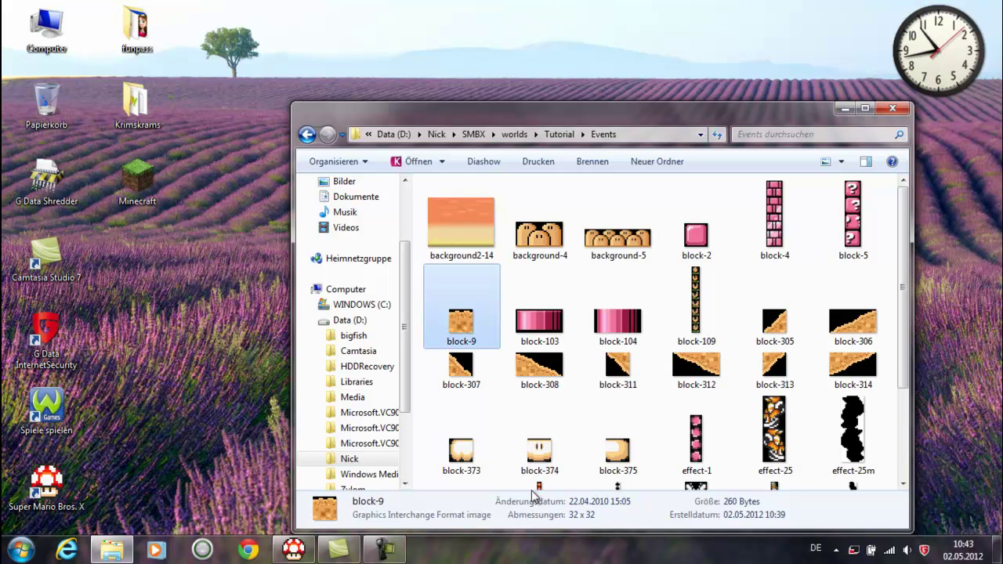
Step: Review the file names of the block, effect and NPC graphics in the Events folder
{"action": "scroll", "coordinate": [523, 441], "scroll_direction": "down", "scroll_amount": 3}
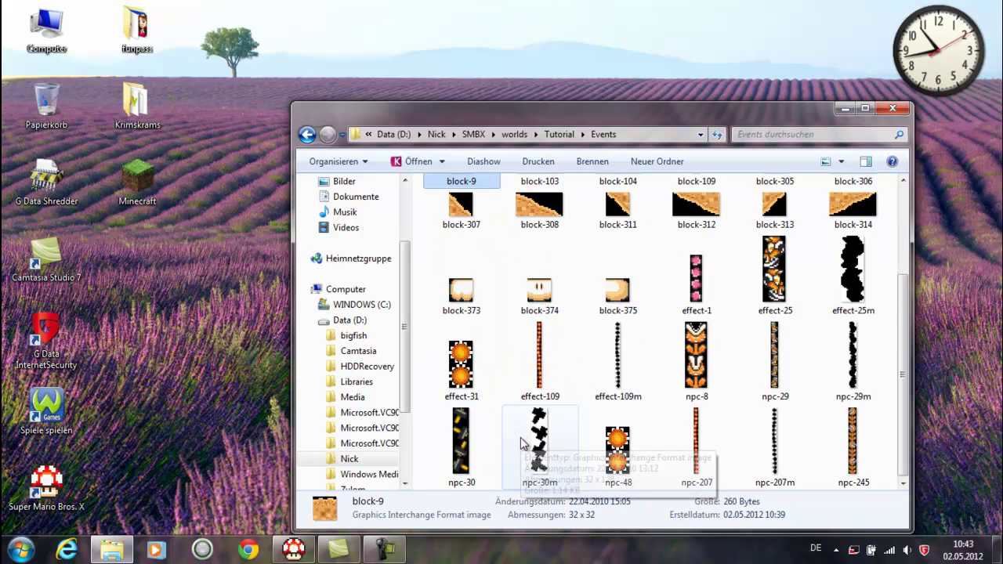
{"action": "scroll", "coordinate": [522, 443], "scroll_direction": "up", "scroll_amount": 3}
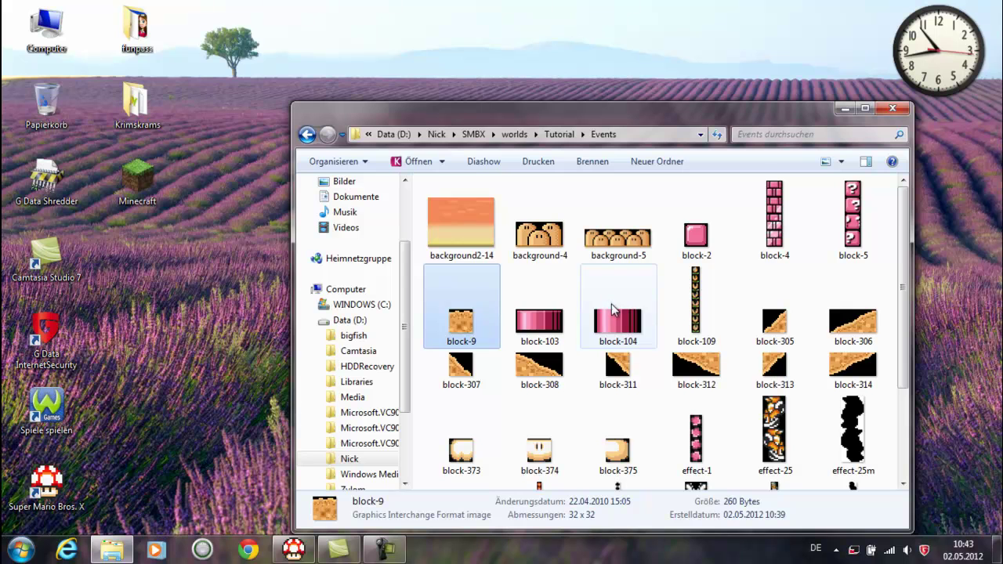
{"action": "scroll", "coordinate": [616, 314], "scroll_direction": "down", "scroll_amount": 2}
{"action": "scroll", "coordinate": [618, 344], "scroll_direction": "up", "scroll_amount": 2}
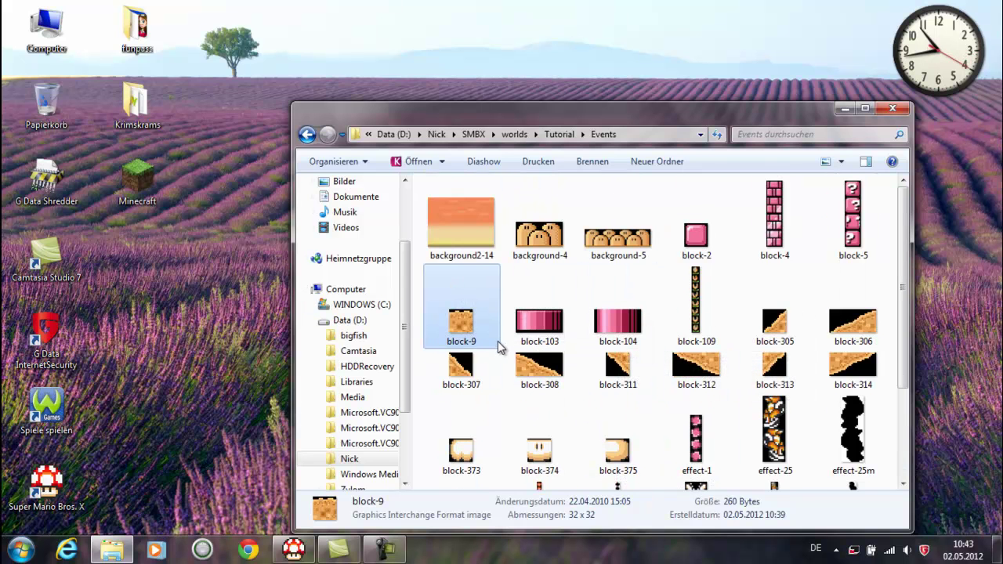
{"action": "scroll", "coordinate": [523, 329], "scroll_direction": "down", "scroll_amount": 2}
{"action": "scroll", "coordinate": [521, 372], "scroll_direction": "up", "scroll_amount": 2}
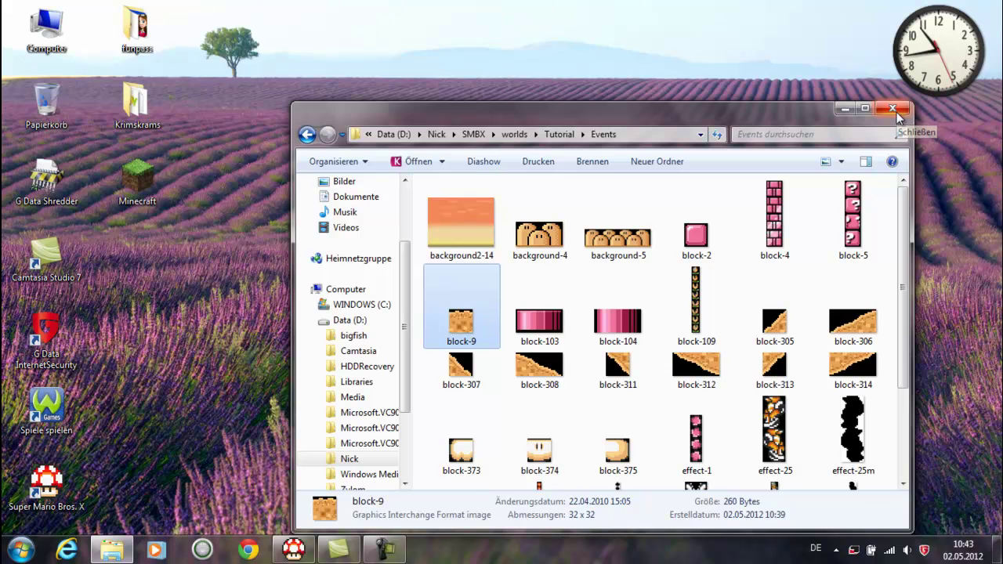
Step: Go back to the SMBX folder and open the default block graphics folder under graphics
{"action": "left_click", "coordinate": [305, 135]}
{"action": "left_click", "coordinate": [306, 135]}
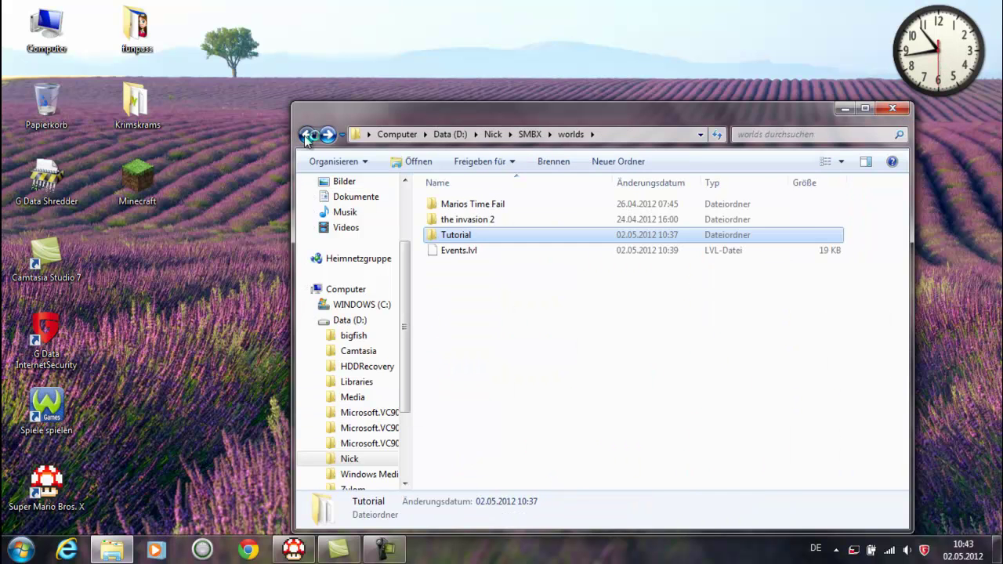
{"action": "left_click", "coordinate": [306, 135]}
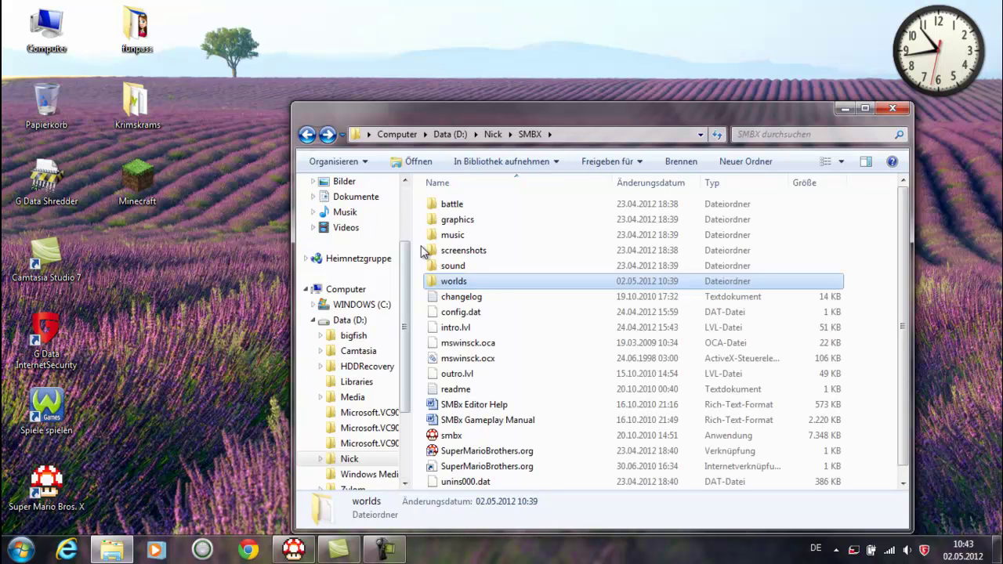
{"action": "left_click", "coordinate": [445, 222]}
{"action": "double_click", "coordinate": [445, 225]}
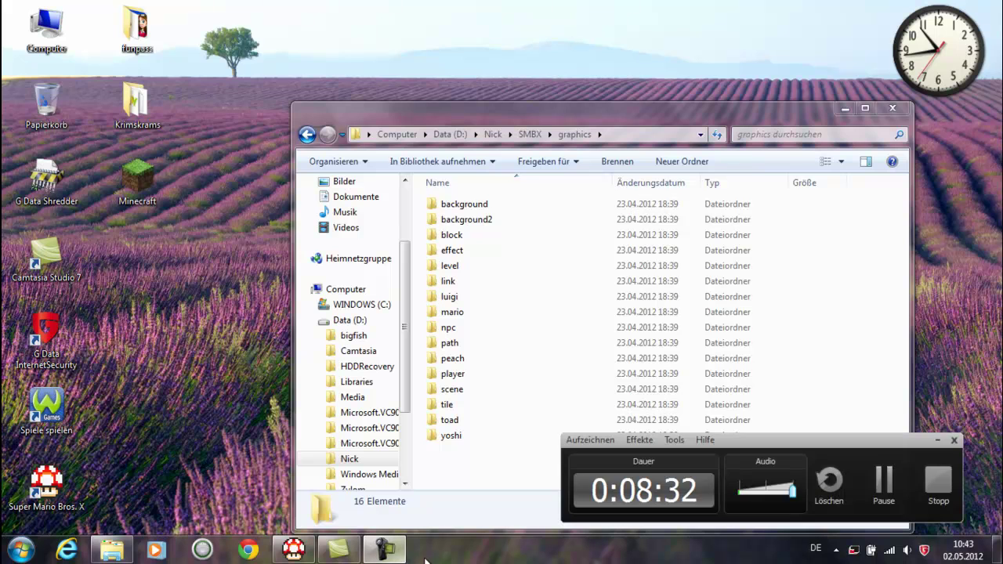
{"action": "left_click", "coordinate": [937, 440]}
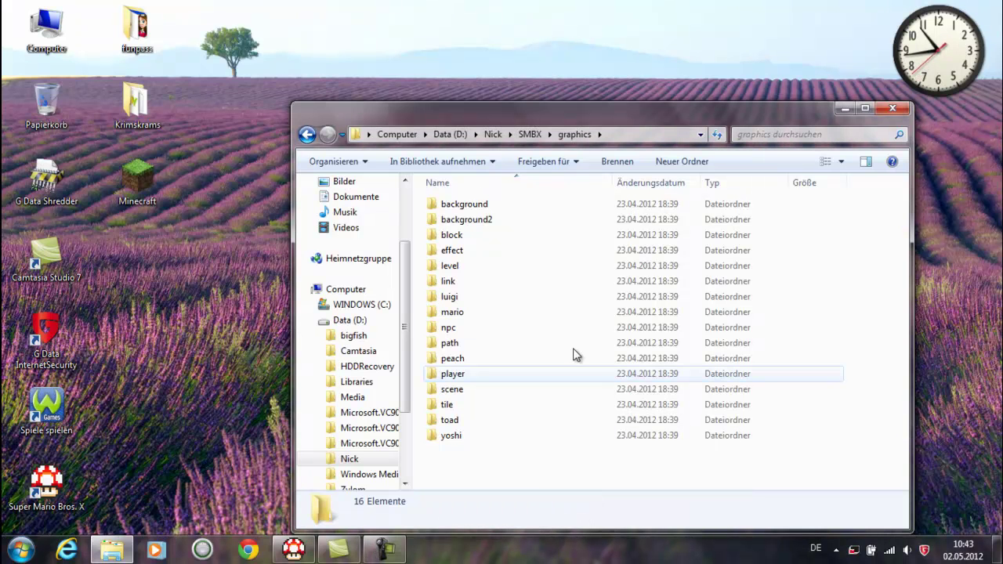
{"action": "double_click", "coordinate": [495, 242]}
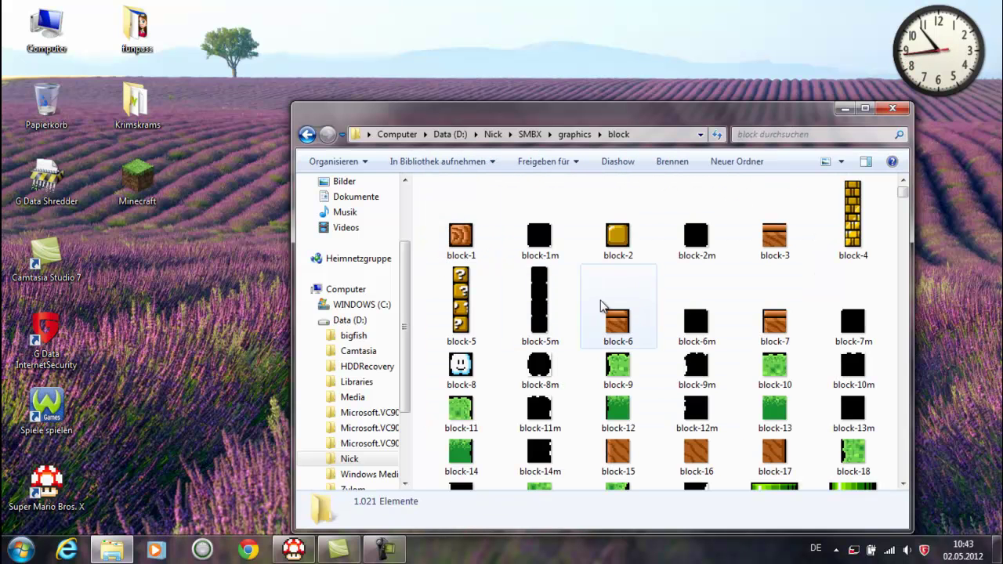
Step: Compare the default block-10 graphic with its black counterpart block-10m, and close the folder window
{"action": "left_click", "coordinate": [788, 380]}
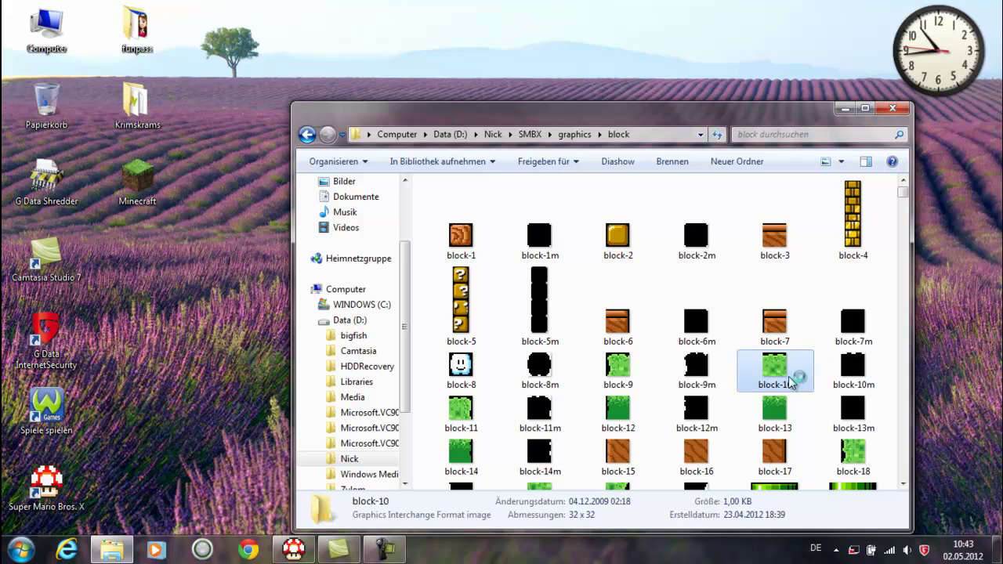
{"action": "left_click", "coordinate": [847, 367]}
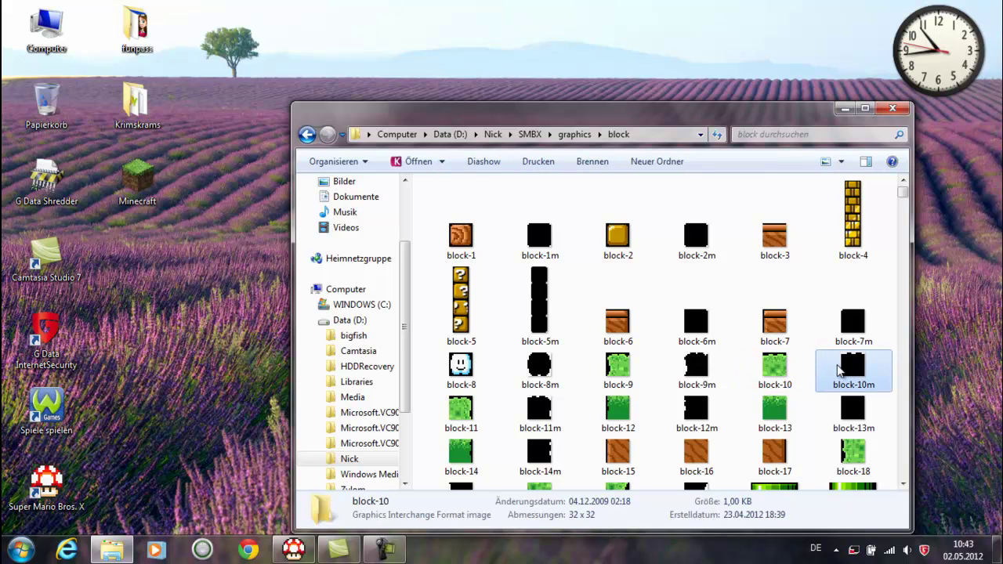
{"action": "left_click", "coordinate": [889, 111]}
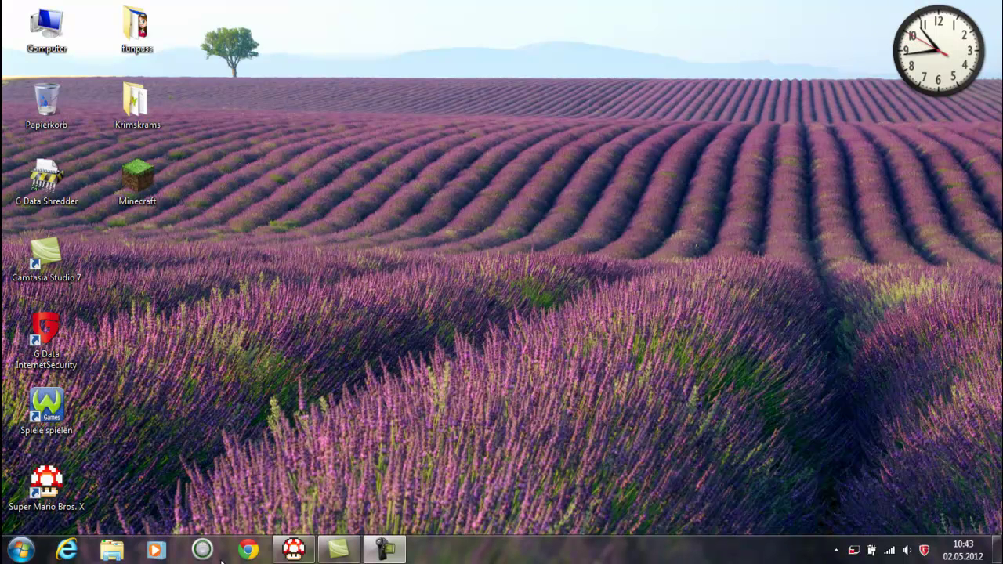
Step: Switch to the Super Mario Bros. X Level Editor and save the level as Events.lvl in worlds, Tutorial
{"action": "left_click", "coordinate": [294, 550]}
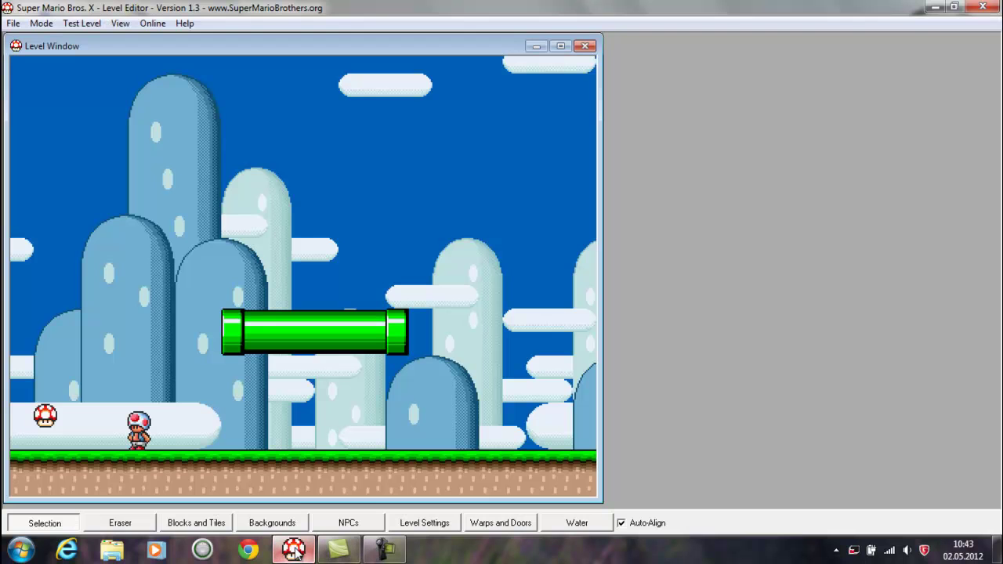
{"action": "left_click", "coordinate": [13, 23]}
{"action": "left_click", "coordinate": [31, 60]}
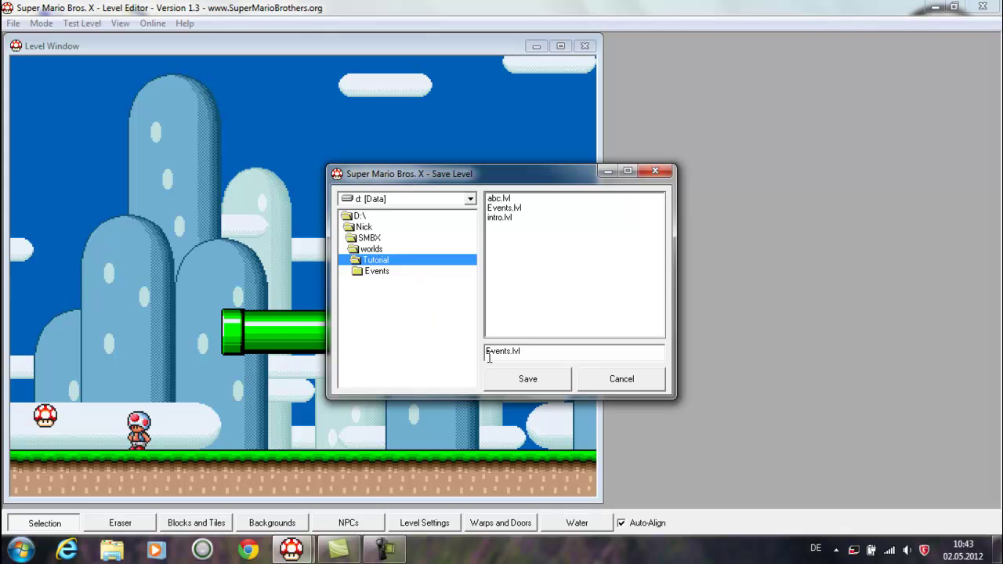
{"action": "left_click", "coordinate": [502, 374]}
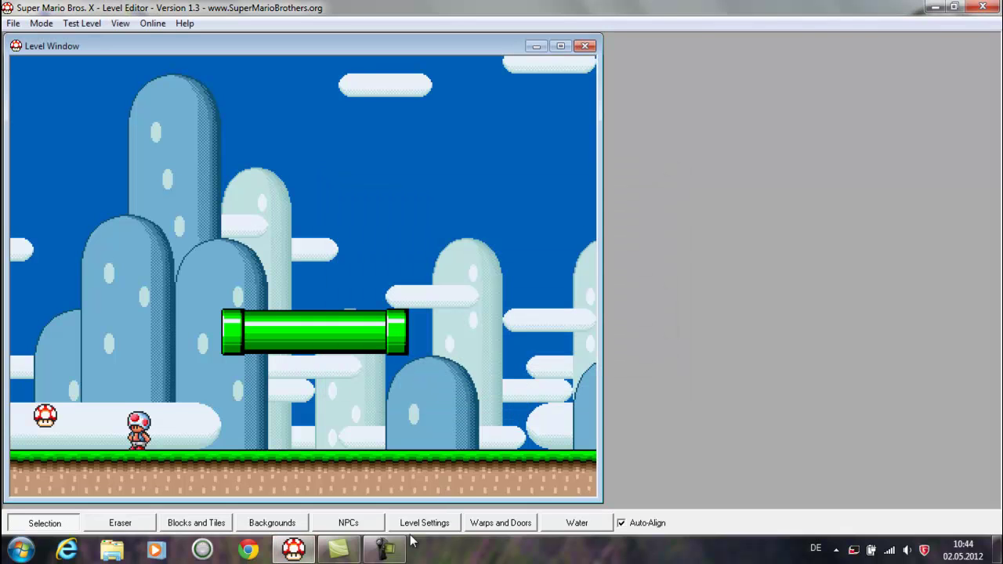
Step: Open the level settings, show section 3 of the level and return to section 1
{"action": "left_click", "coordinate": [380, 522]}
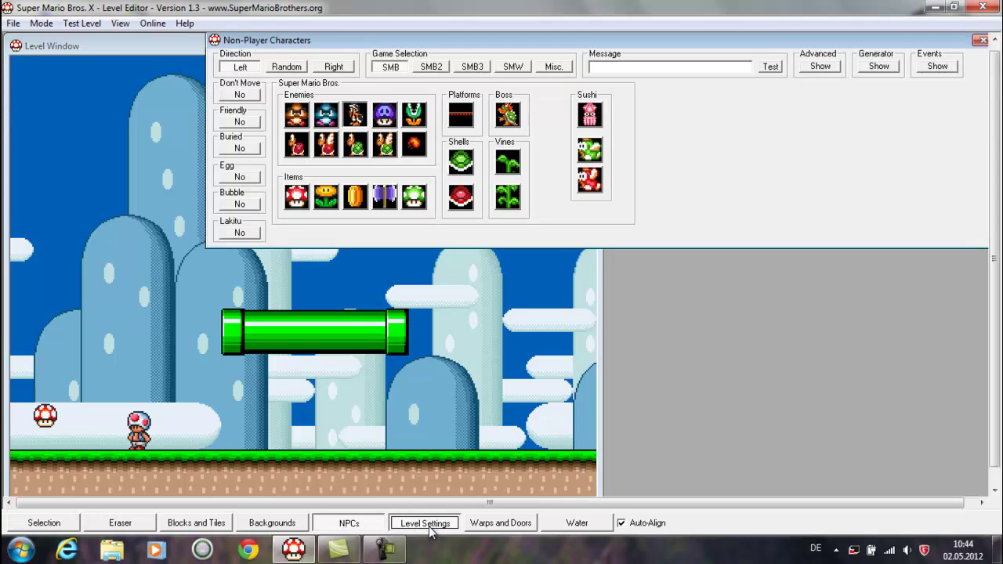
{"action": "left_click", "coordinate": [428, 525]}
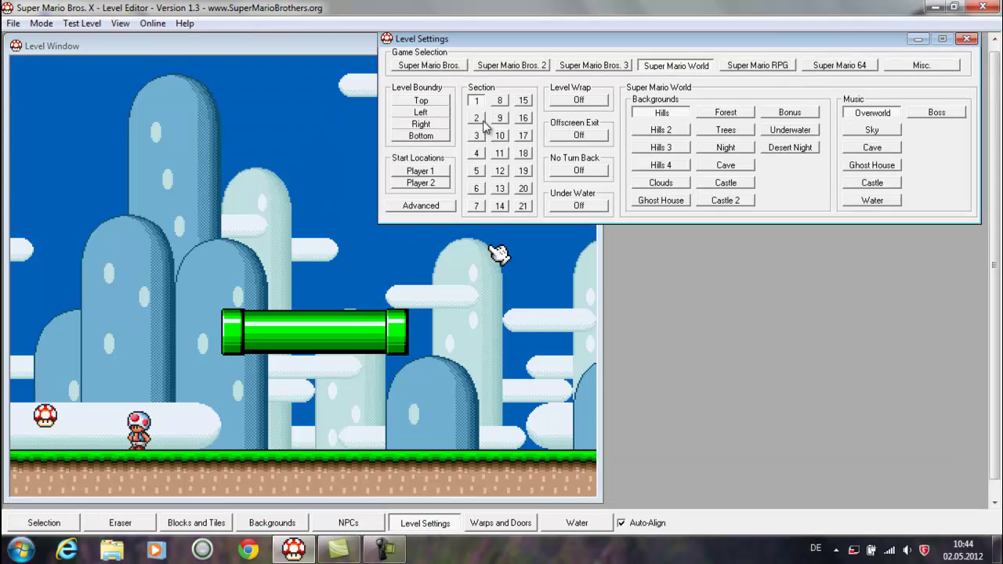
{"action": "left_click", "coordinate": [477, 136]}
{"action": "left_click", "coordinate": [477, 102]}
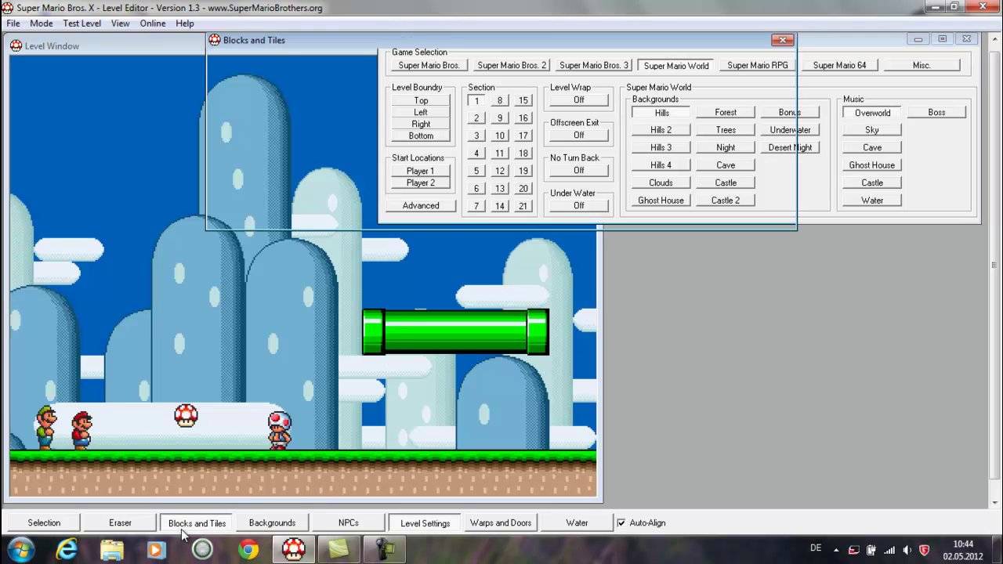
Step: Pick the first block of the Super Mario Bros. 3 Grass tile set, preview it over the level without placing it, and deselect it
{"action": "left_click", "coordinate": [185, 525]}
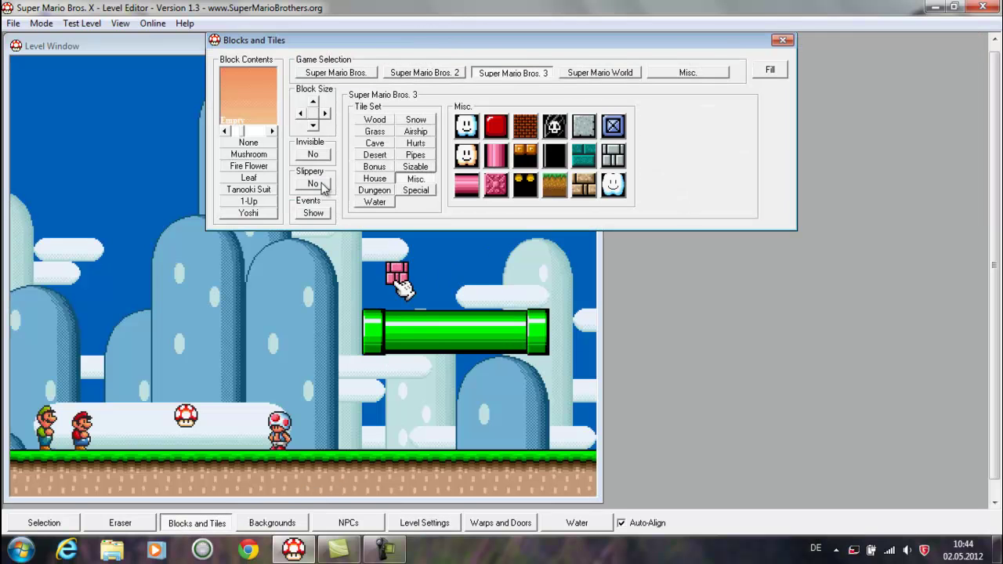
{"action": "left_click", "coordinate": [375, 120]}
{"action": "left_click", "coordinate": [375, 132]}
{"action": "left_click", "coordinate": [461, 133]}
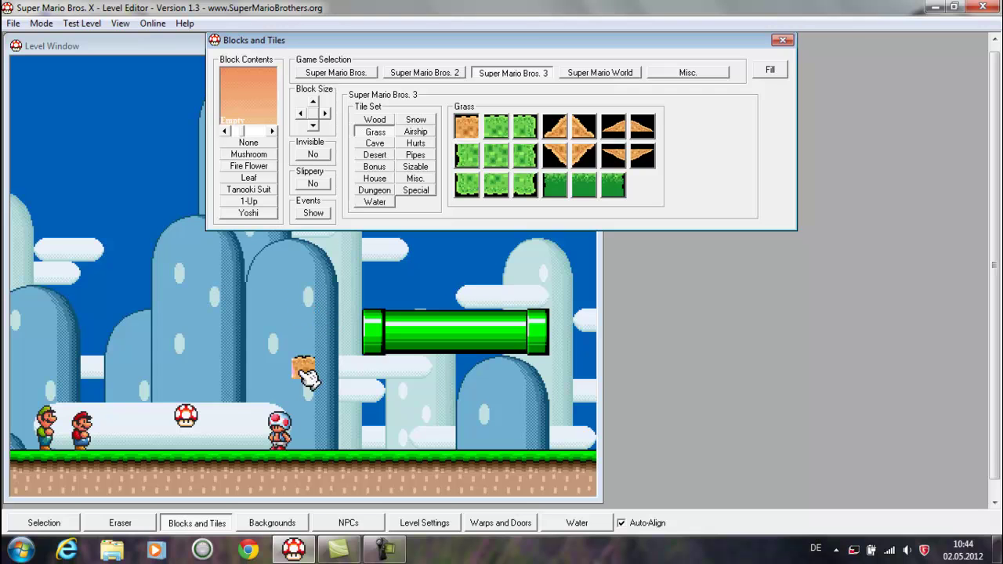
{"action": "key", "text": "Right"}
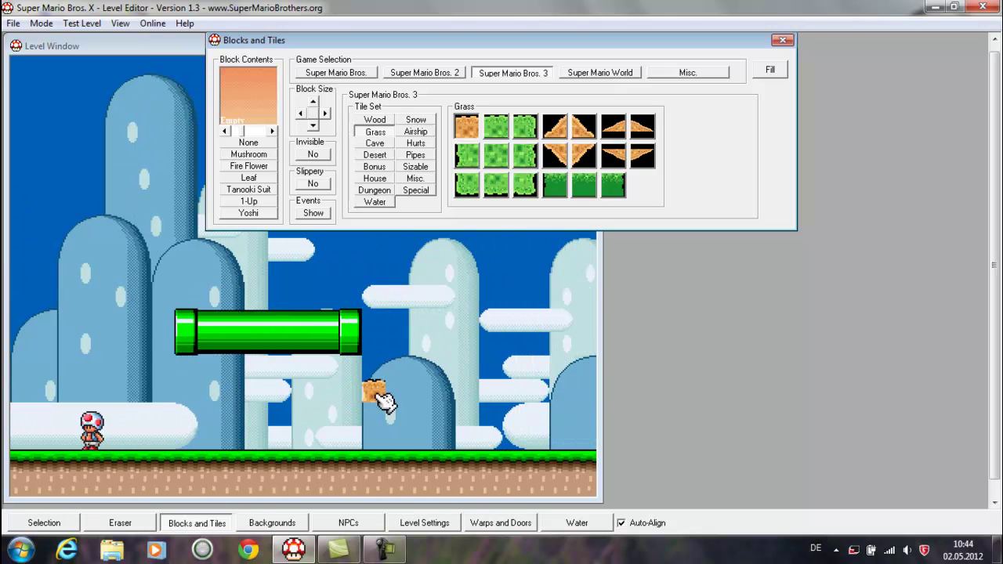
{"action": "key", "text": "Left"}
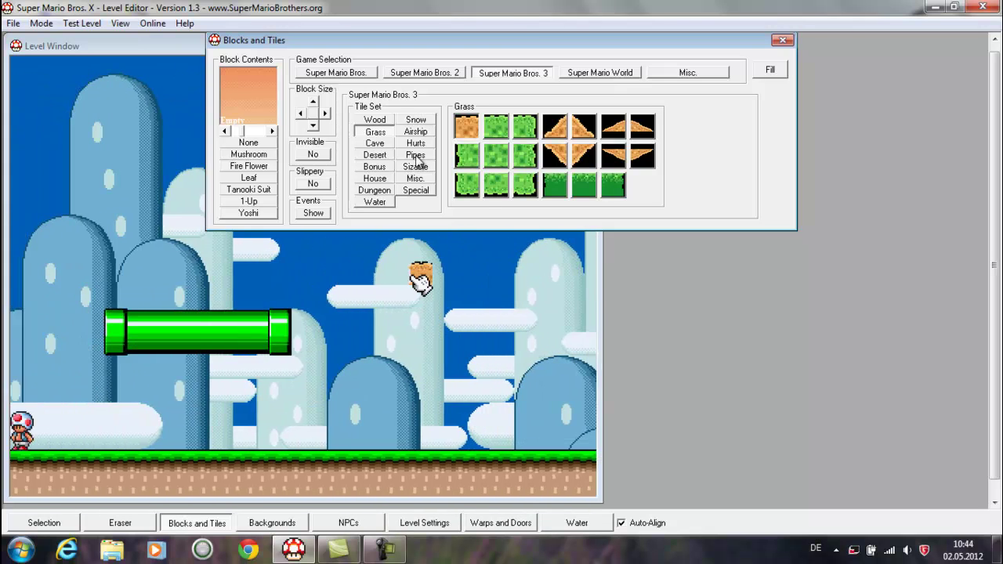
{"action": "key", "text": "Right"}
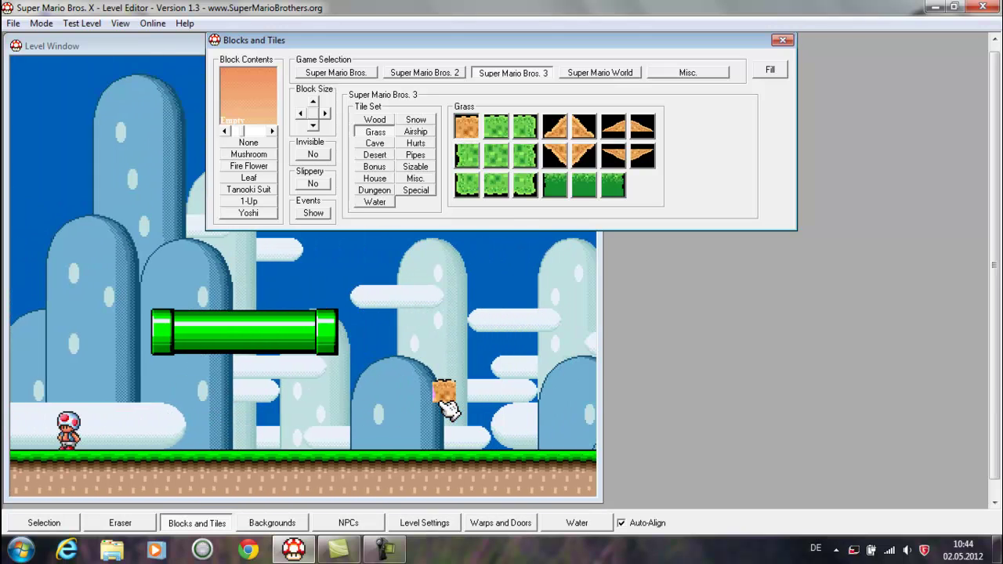
{"action": "right_click", "coordinate": [431, 421]}
{"action": "key", "text": "Left"}
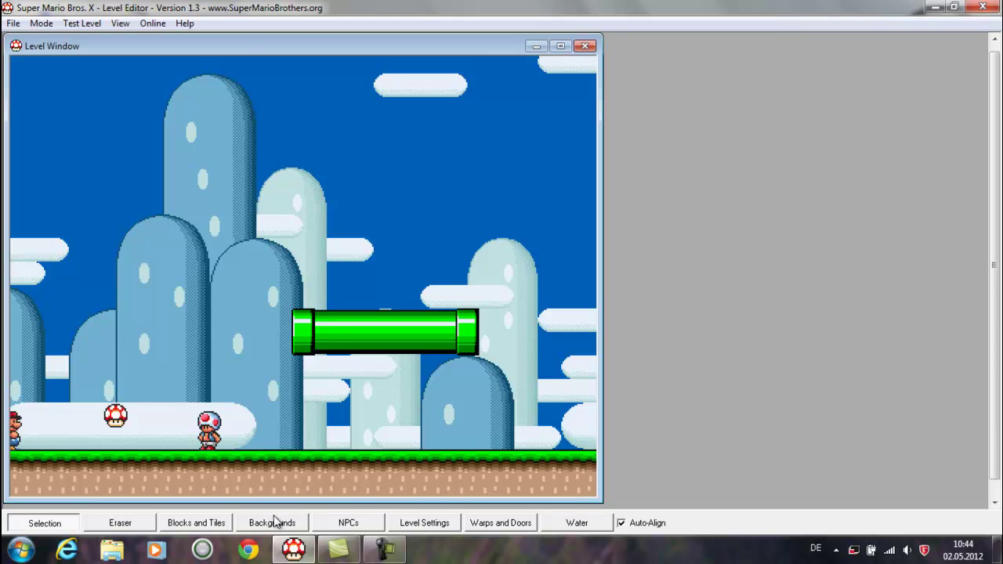
{"action": "key", "text": "Left"}
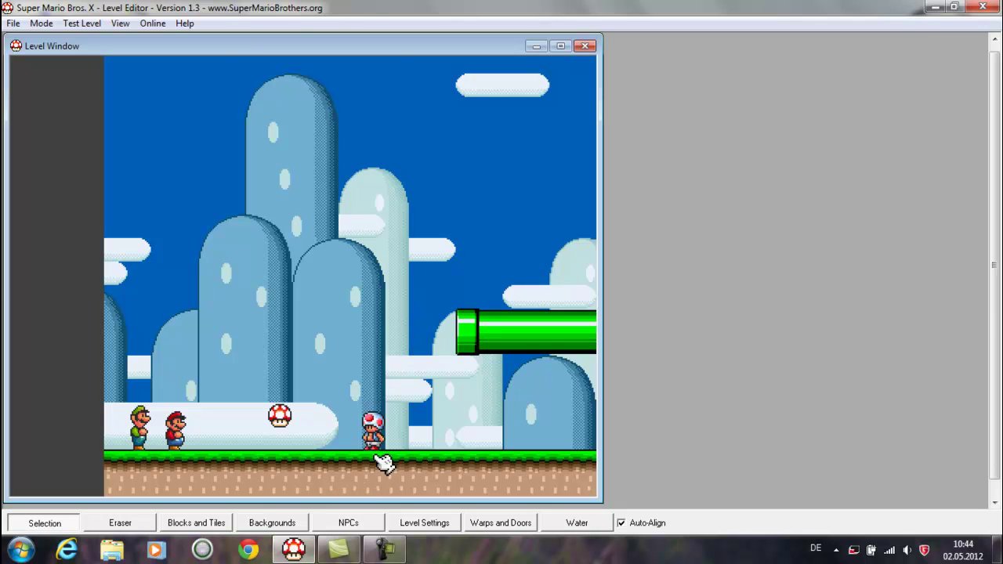
Step: Minimise the level editor and open the folder containing SMBX on the Data (D:) drive in Windows Explorer
{"action": "left_click", "coordinate": [935, 8]}
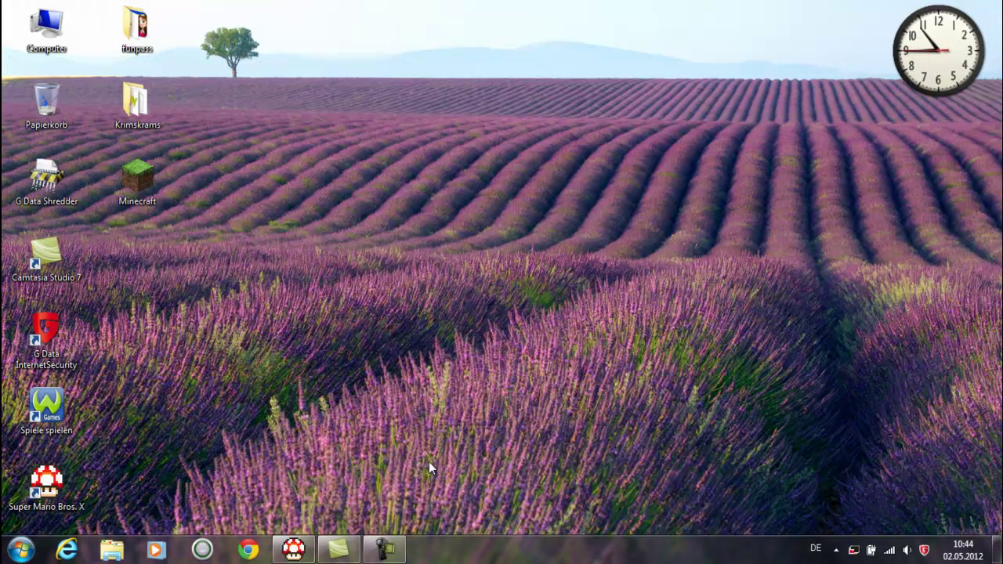
{"action": "left_click", "coordinate": [112, 550]}
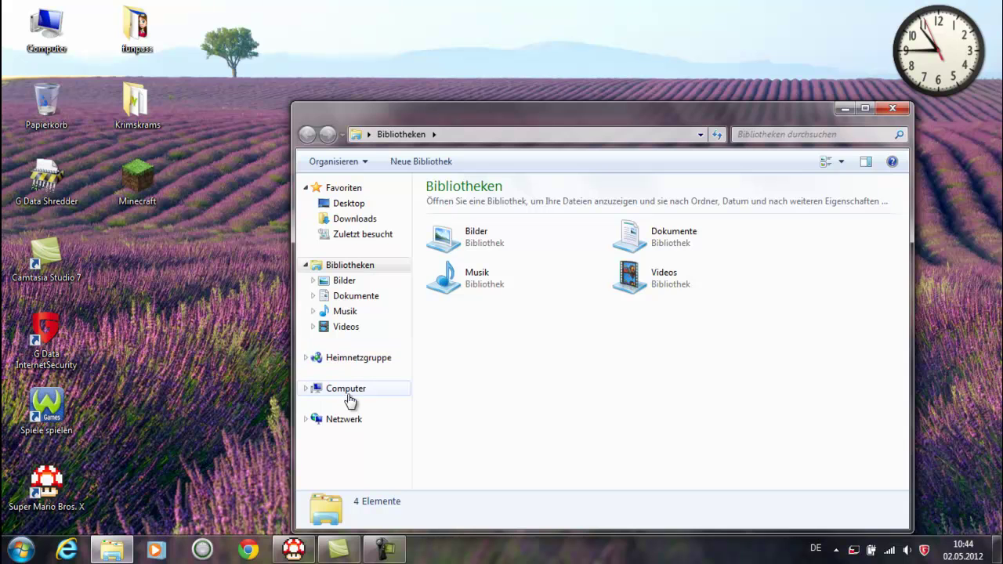
{"action": "left_click", "coordinate": [349, 392]}
{"action": "left_click", "coordinate": [345, 420]}
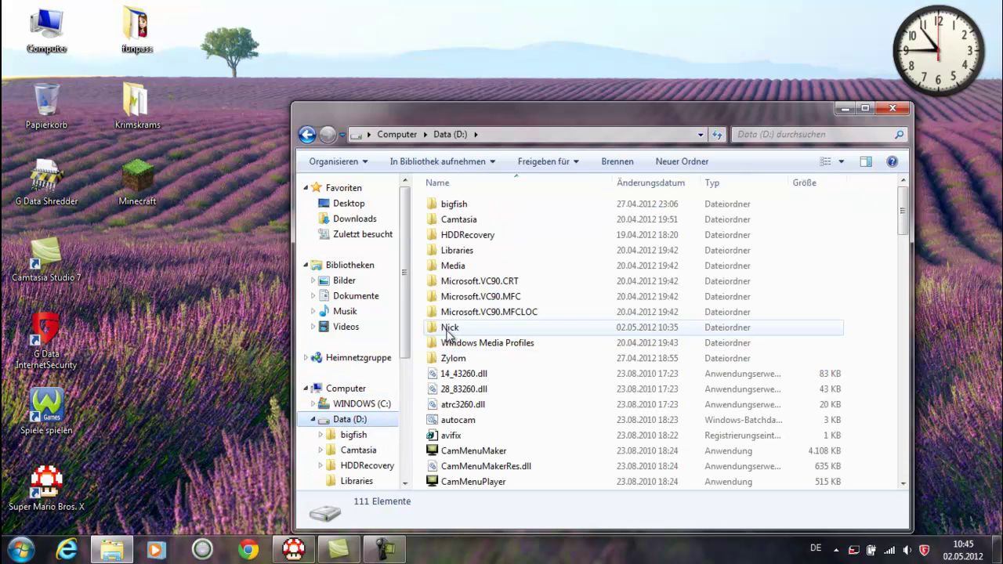
{"action": "left_click", "coordinate": [445, 329]}
{"action": "double_click", "coordinate": [439, 330]}
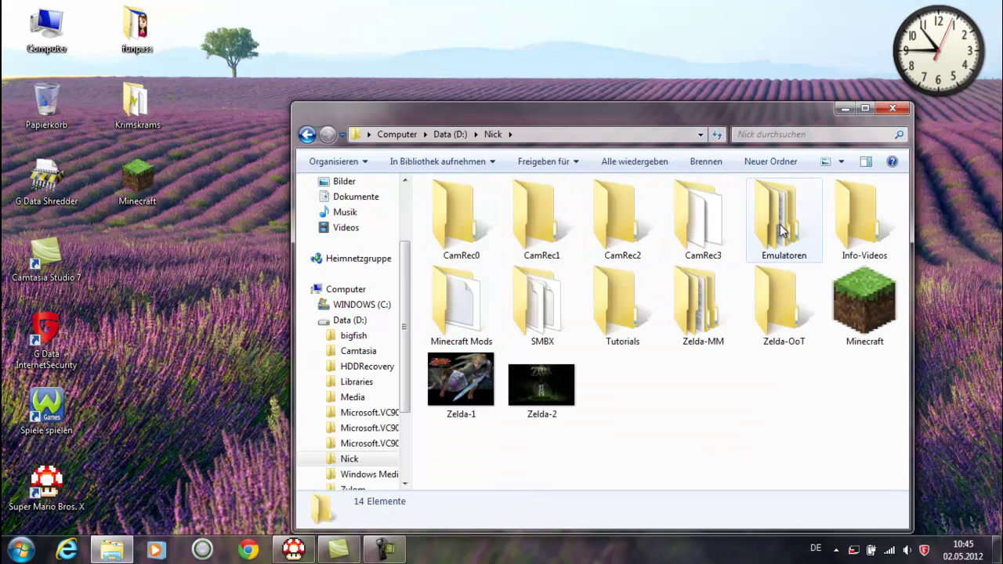
{"action": "left_click", "coordinate": [384, 549]}
{"action": "left_click", "coordinate": [937, 441]}
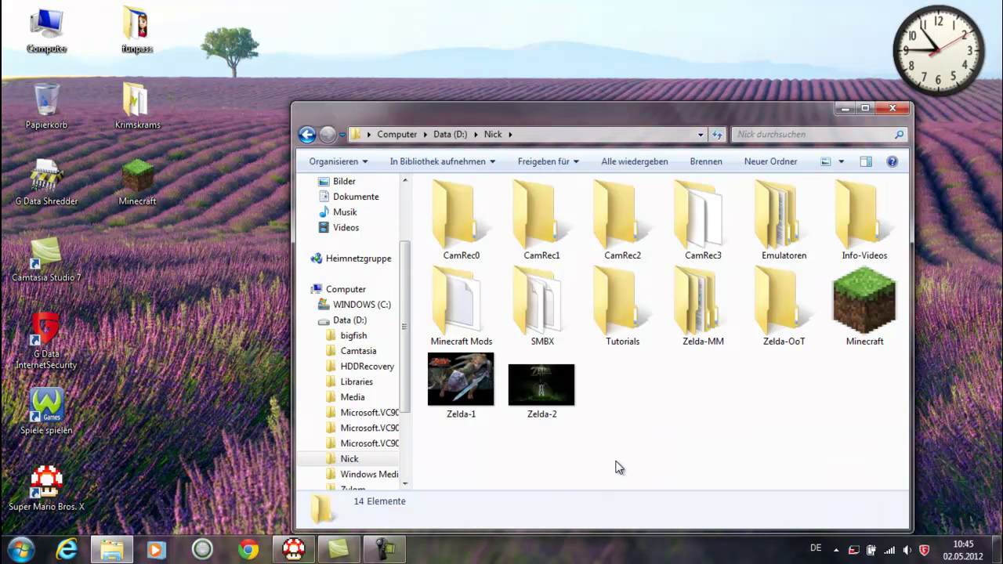